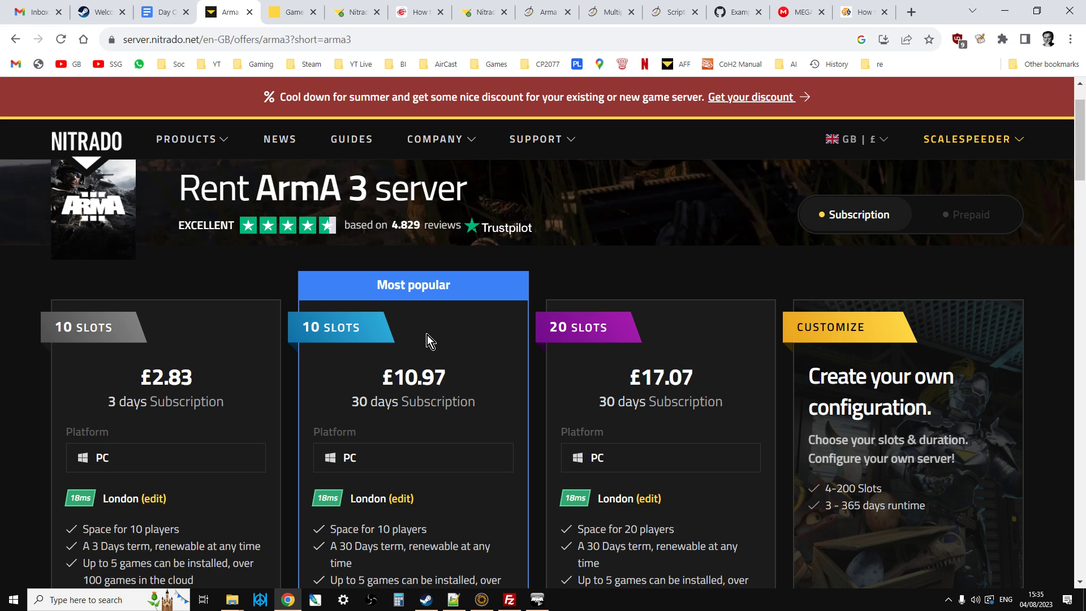
Open the 'Game' tab to list the rented Nitrado services, including the running Arma 3 server
left_click(290, 13)
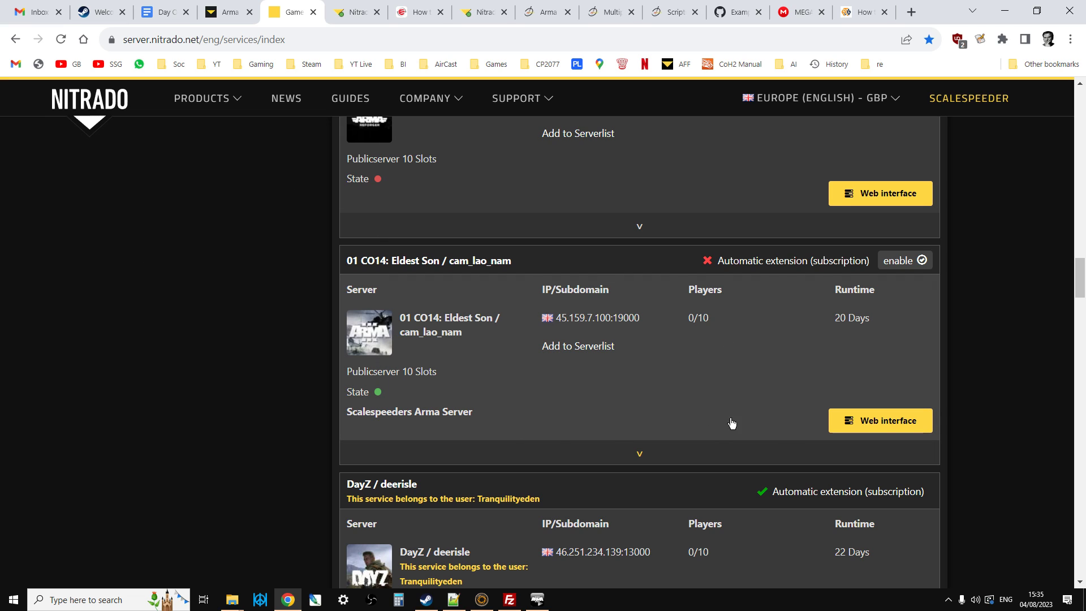
Open the server dashboard, highlight its FTP credentials, and bring FileZilla to the front
left_click(352, 13)
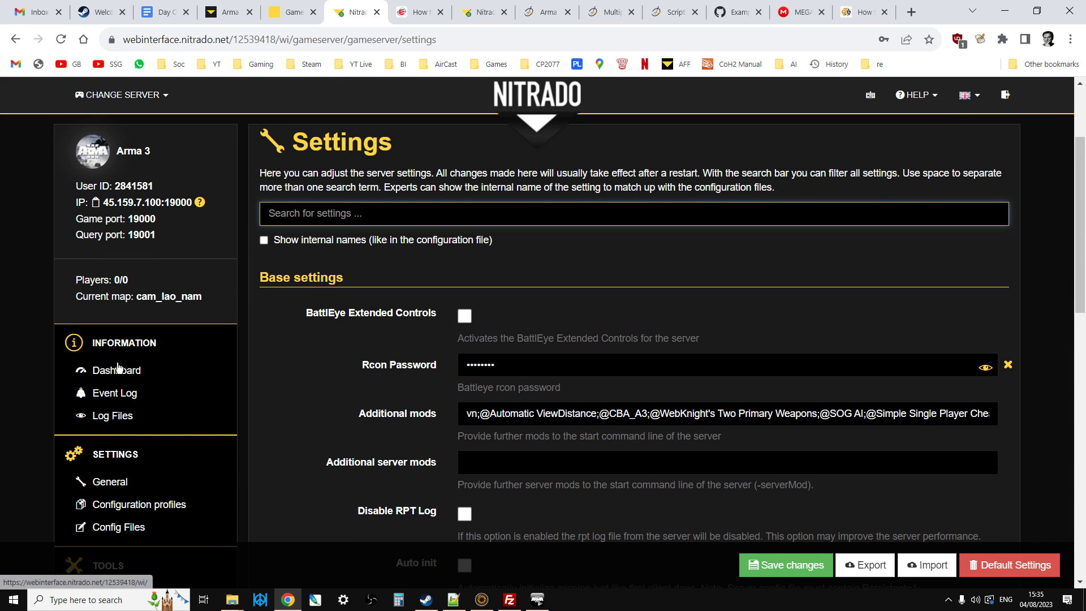
left_click(117, 369)
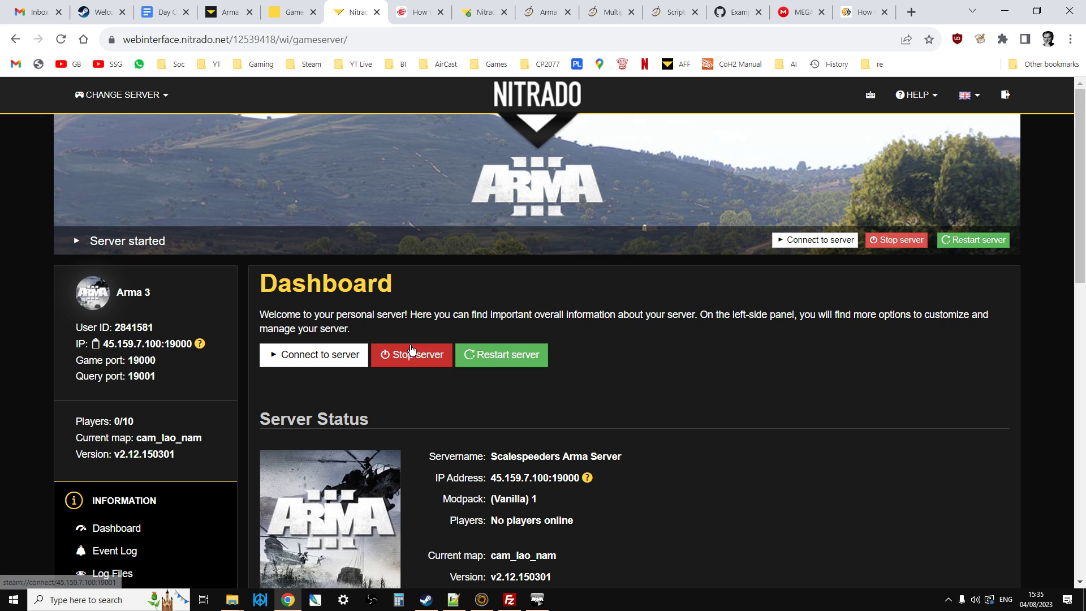
scroll(622, 343, "down", 3)
scroll(640, 346, "down", 10)
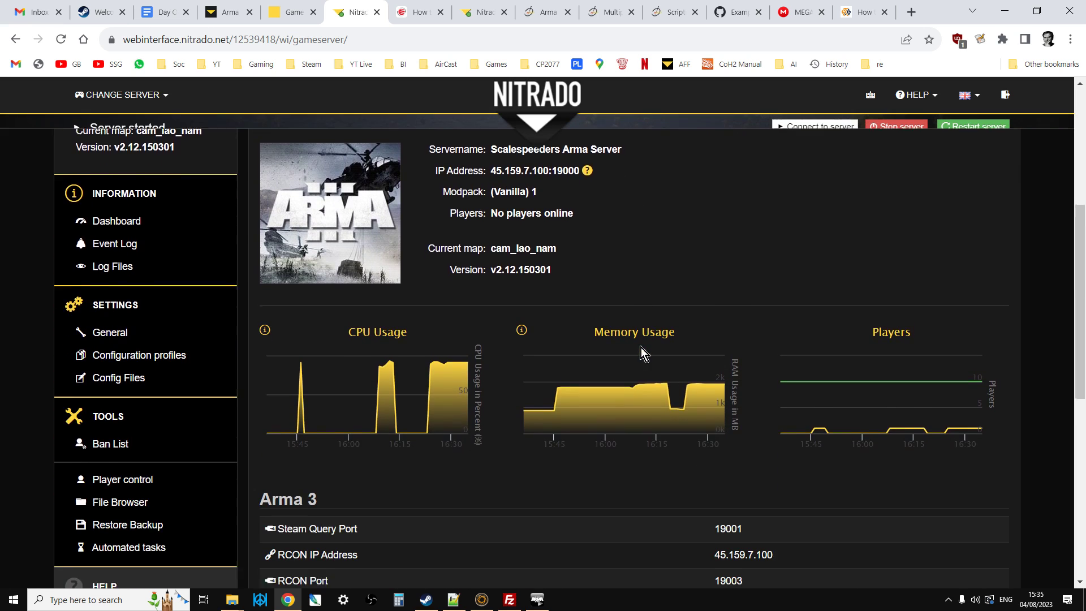
scroll(639, 349, "down", 3)
left_click_drag(242, 349, 460, 452)
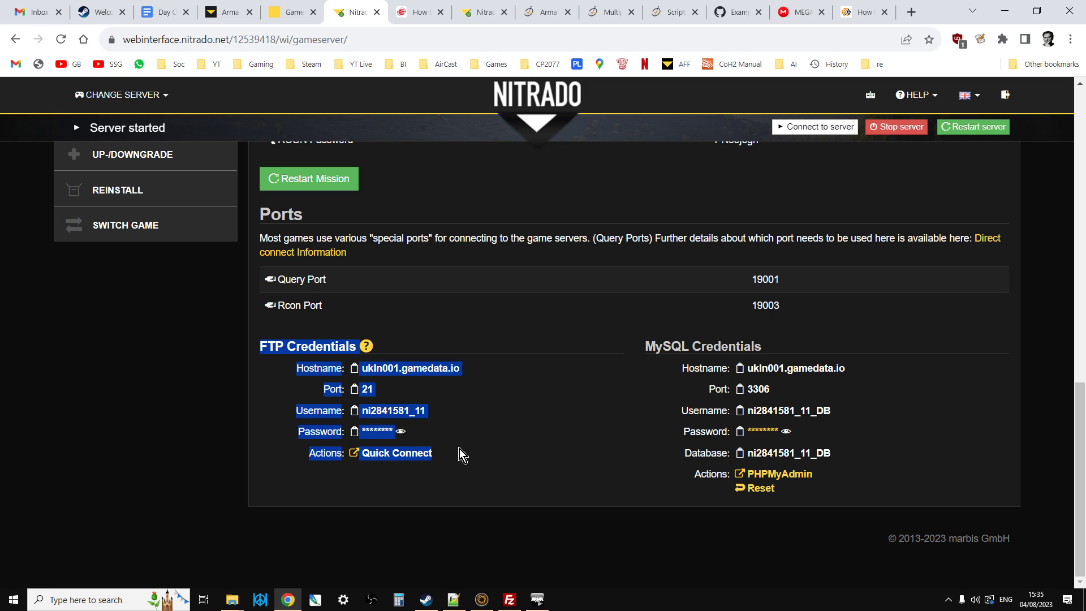
left_click(512, 603)
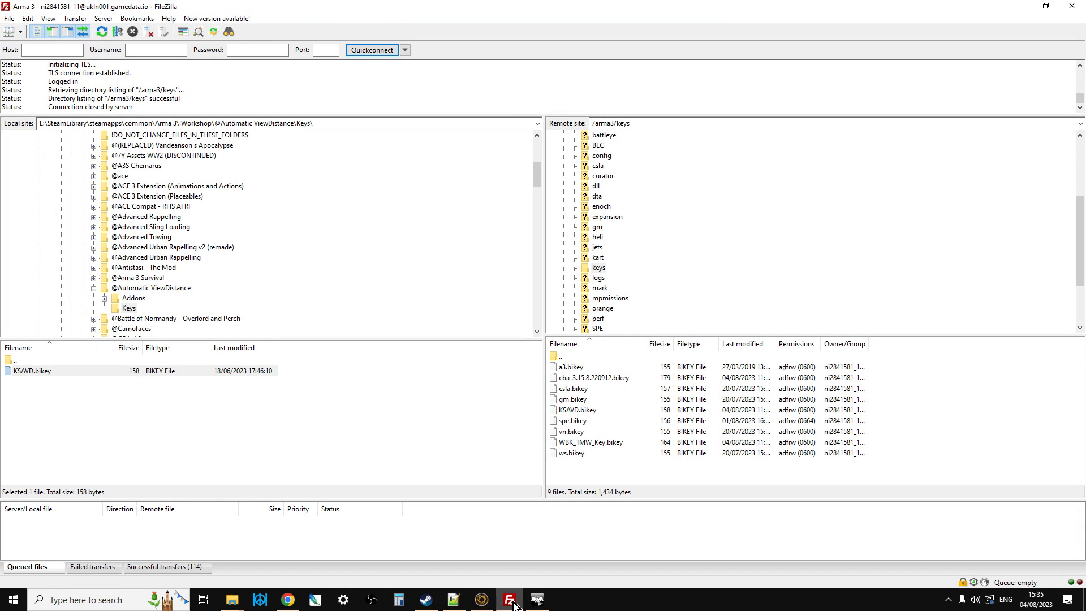
Minimise FileZilla so the Nitrado dashboard with the port 21 FTP details shows again
left_click(513, 602)
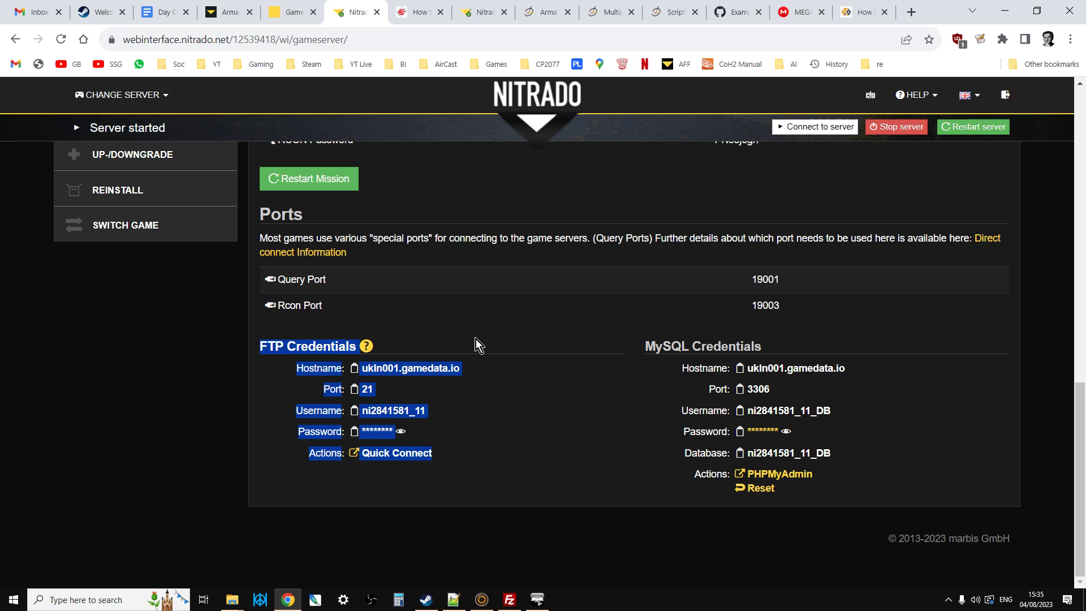
Scroll back up the dashboard, then select and deselect the server IP 45.159.7.100
scroll(477, 338, "up", 15)
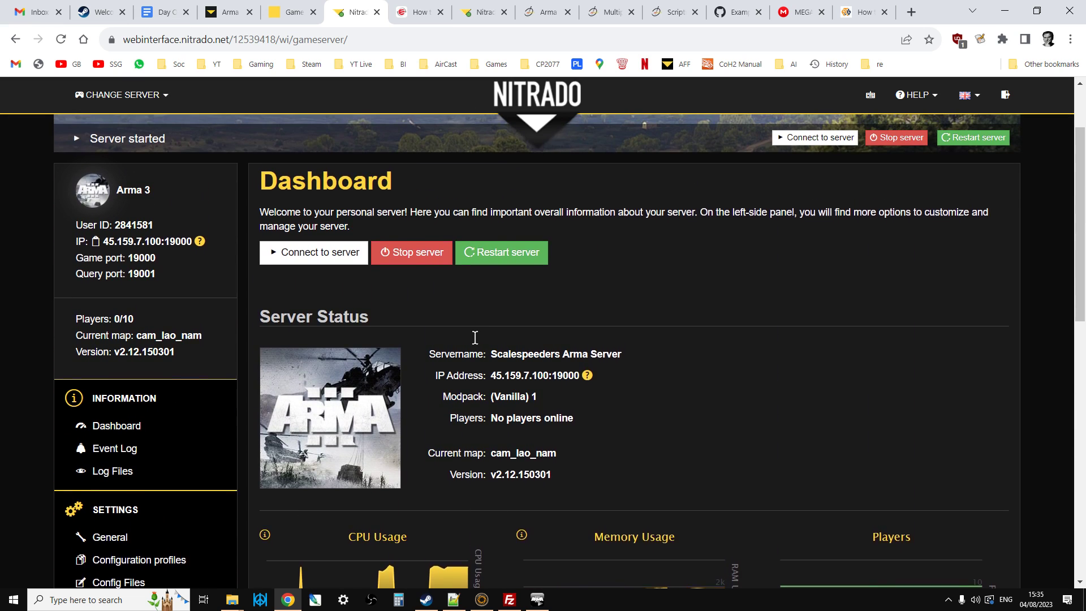
scroll(475, 338, "up", 1)
left_click_drag(215, 277, 68, 277)
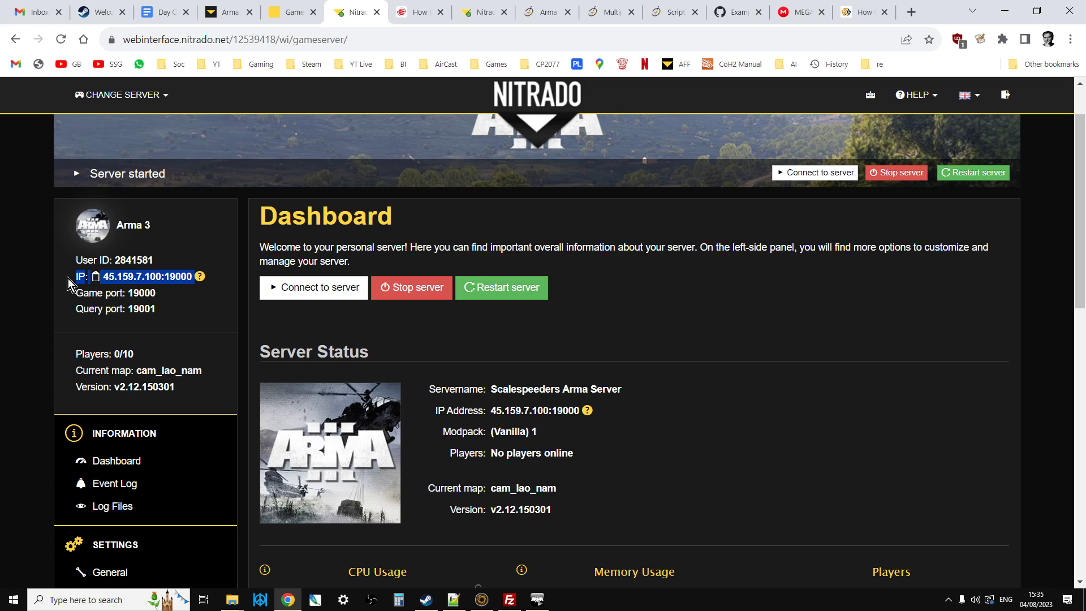
left_click(201, 301)
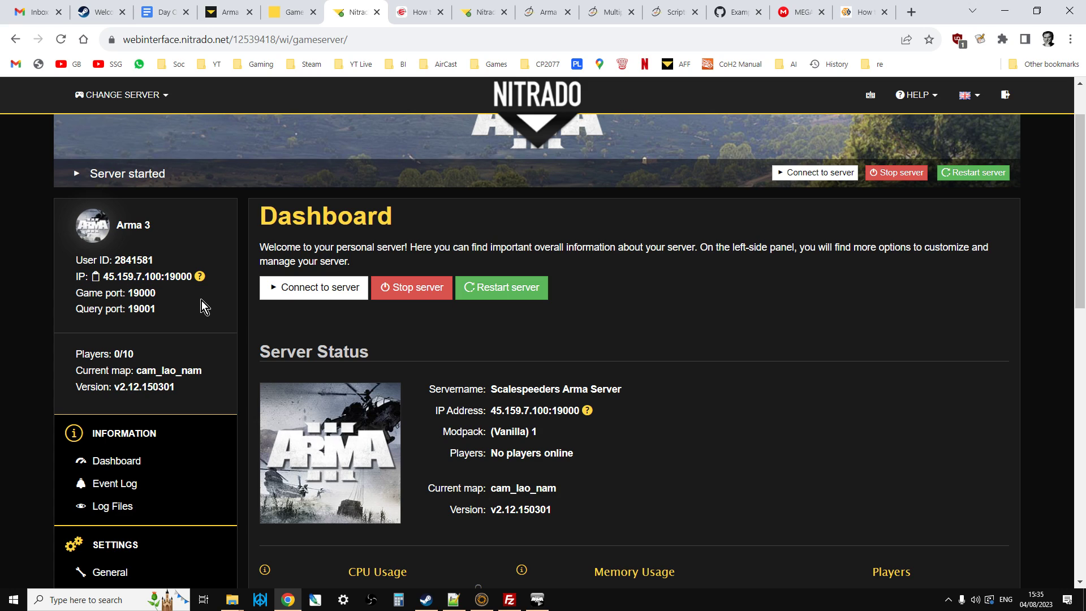
scroll(201, 301, "down", 5)
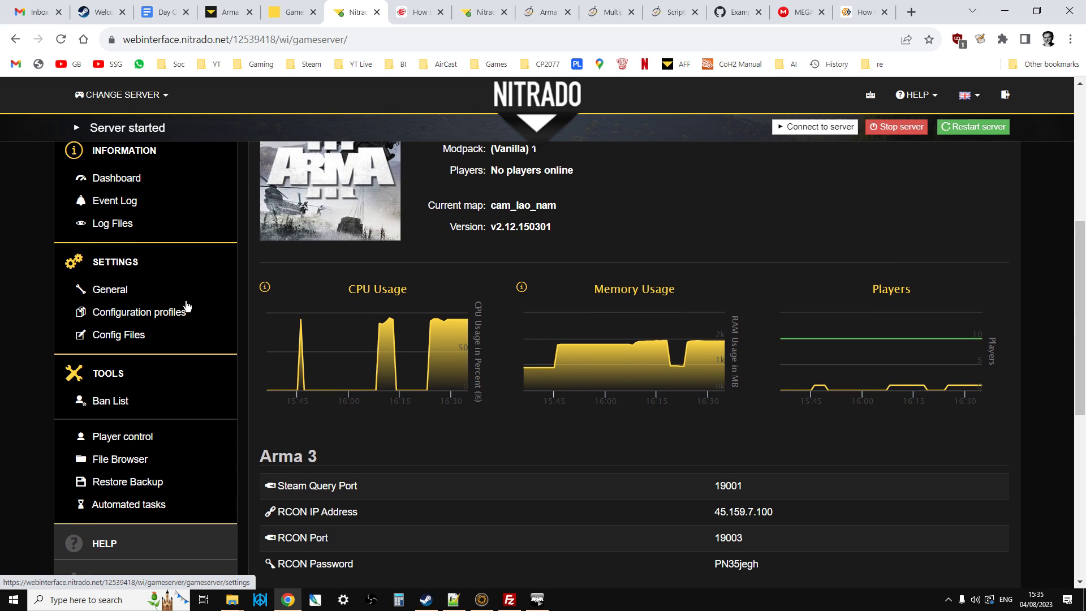
Open General settings and select the 'vn' entry in the Additional mods field
left_click(110, 291)
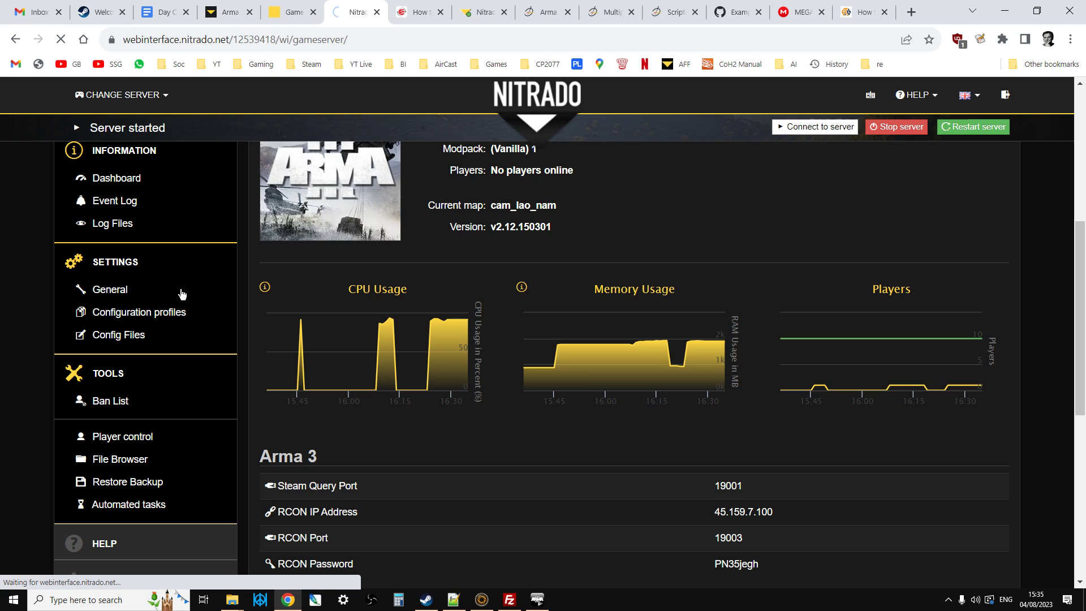
scroll(318, 277, "down", 5)
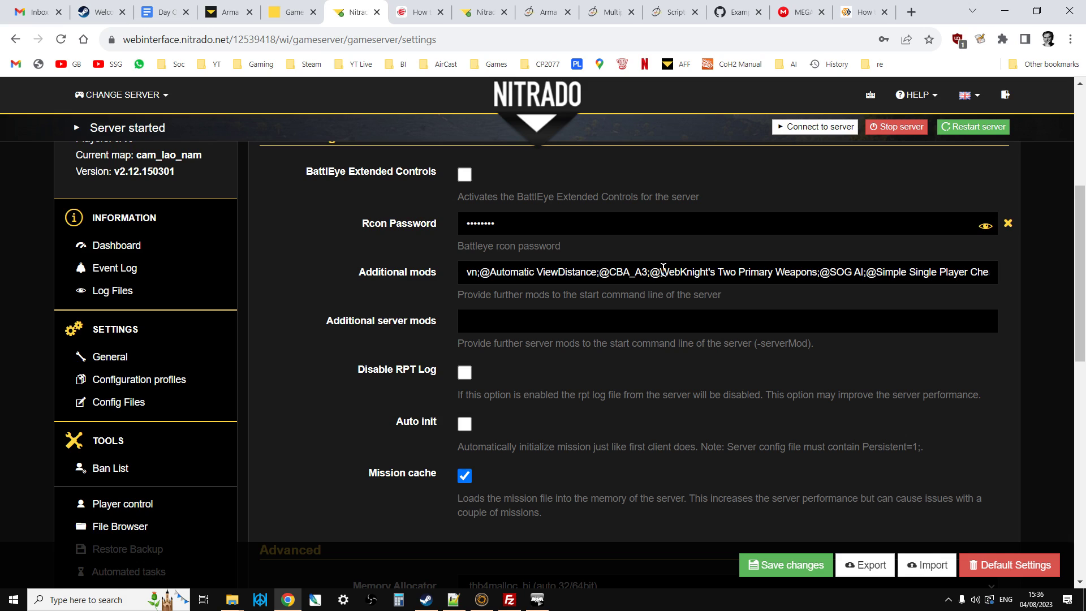
scroll(640, 306, "up", 1)
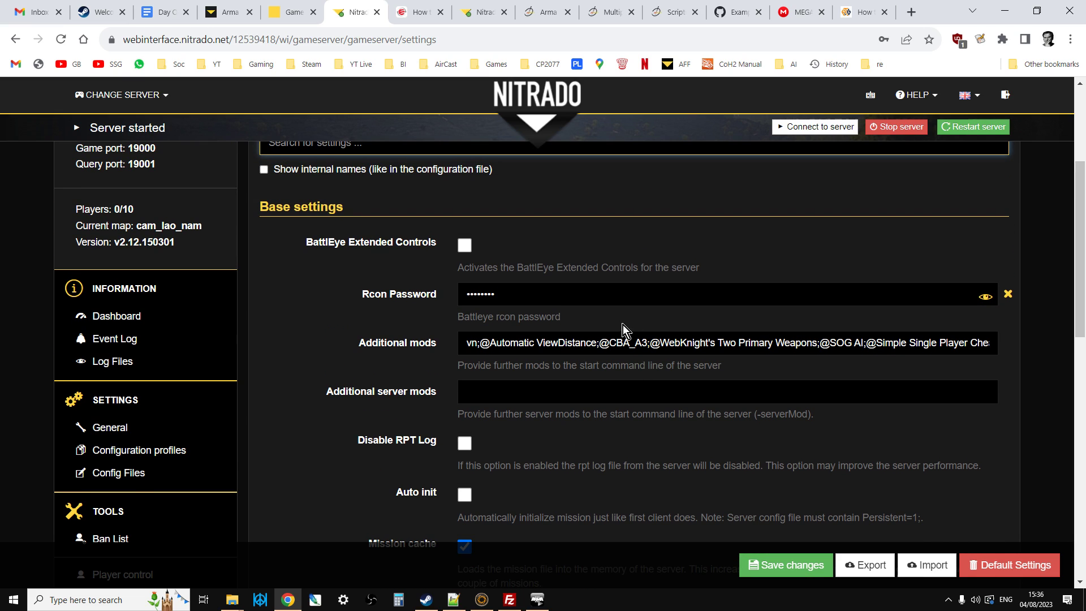
left_click_drag(357, 345, 436, 351)
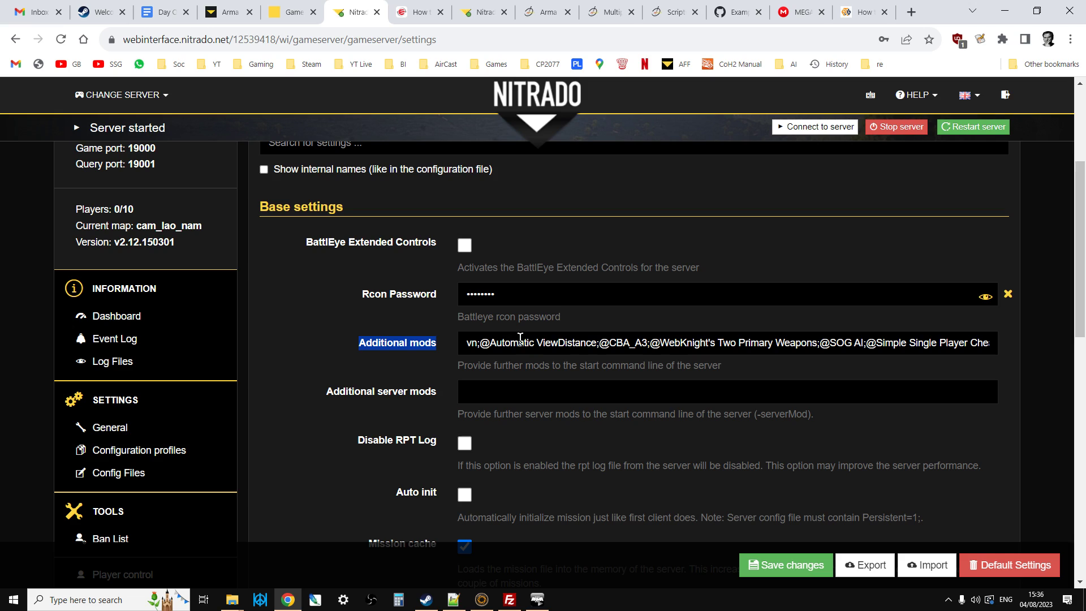
double_click(483, 343)
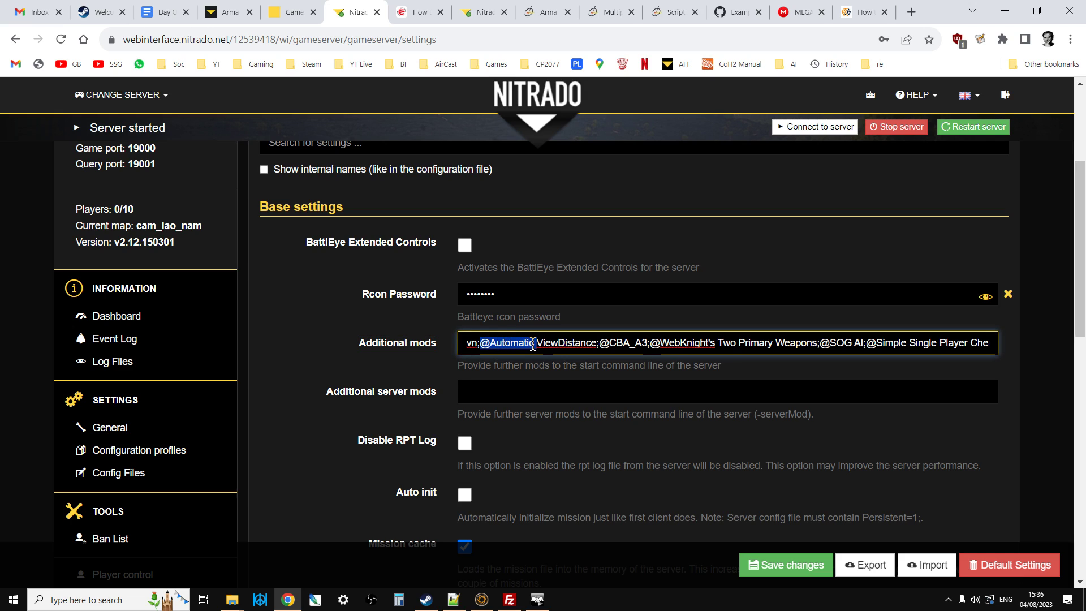
left_click(476, 343)
double_click(469, 343)
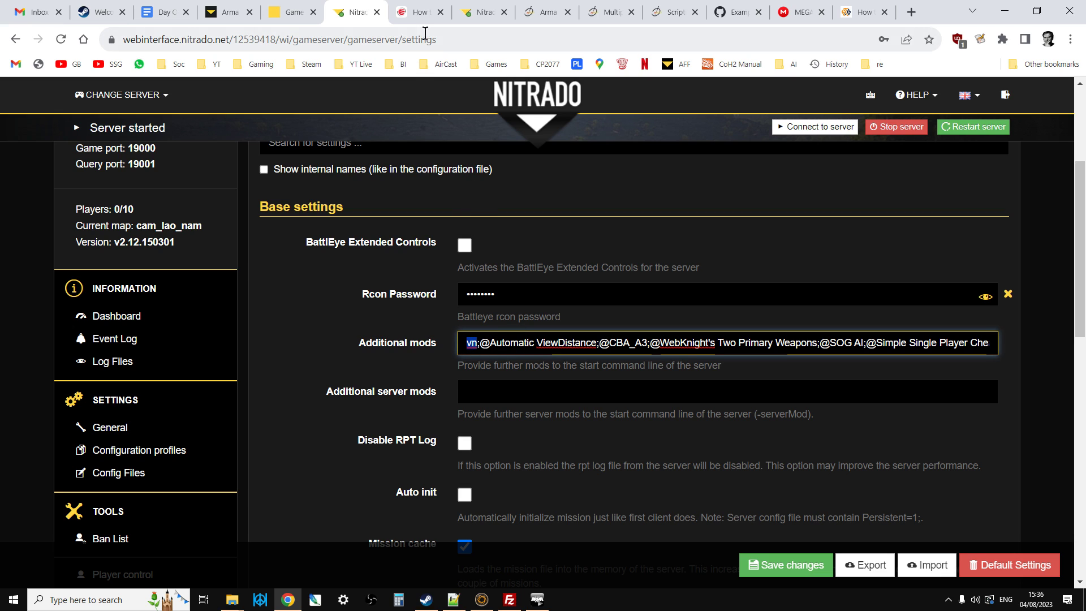
On the 4netplayers creator DLC page, highlight the spe, vn (S.O.G. Prairie Fire) and ws abbreviations
left_click(419, 14)
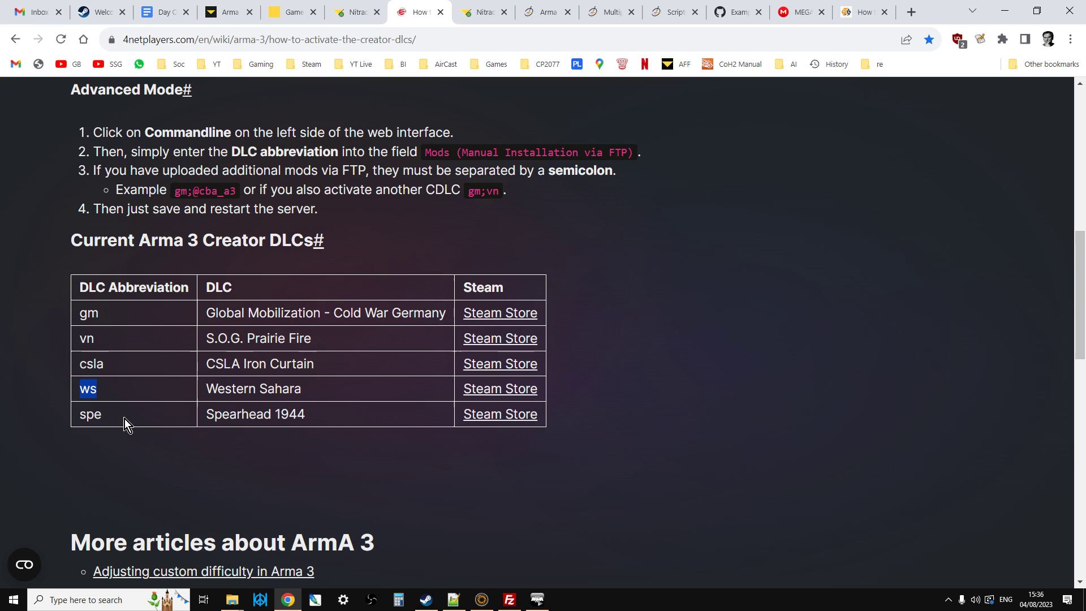
left_click_drag(124, 418, 67, 324)
left_click(107, 331)
left_click_drag(123, 411, 71, 412)
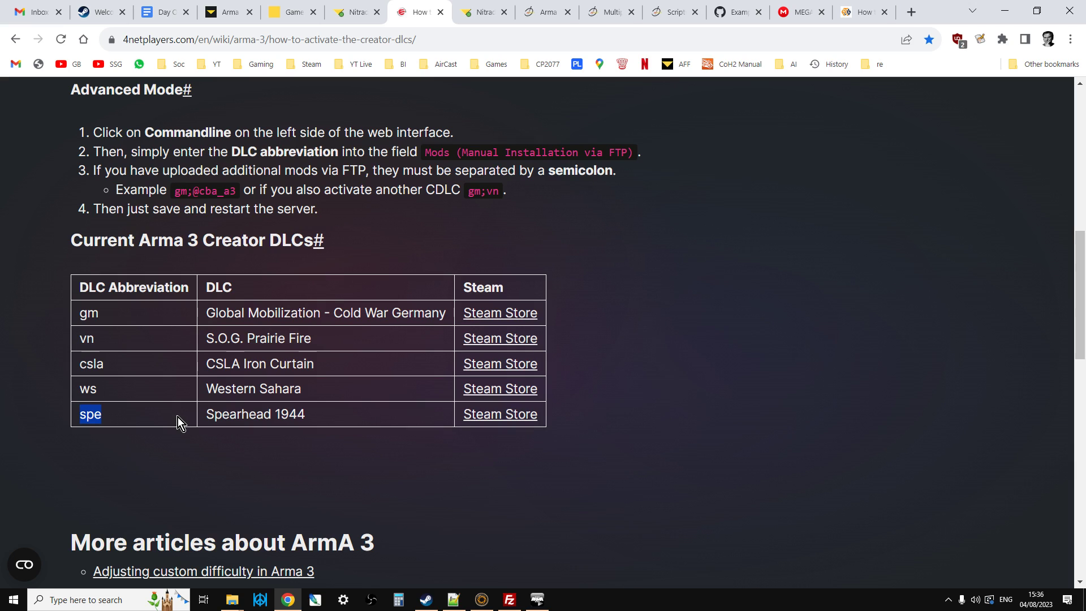
left_click_drag(103, 342, 78, 342)
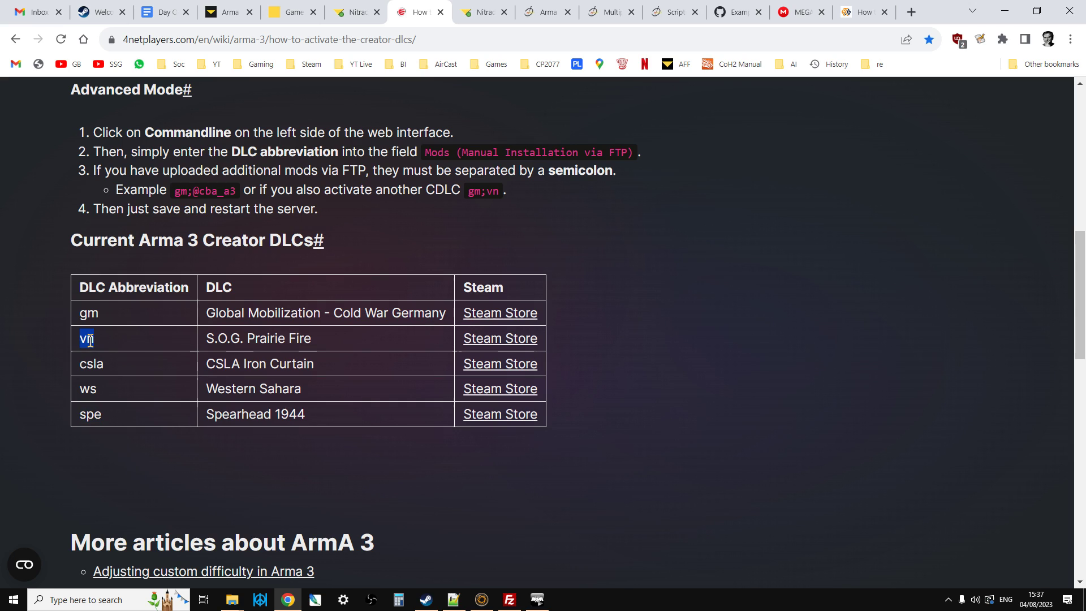
left_click_drag(111, 394, 78, 391)
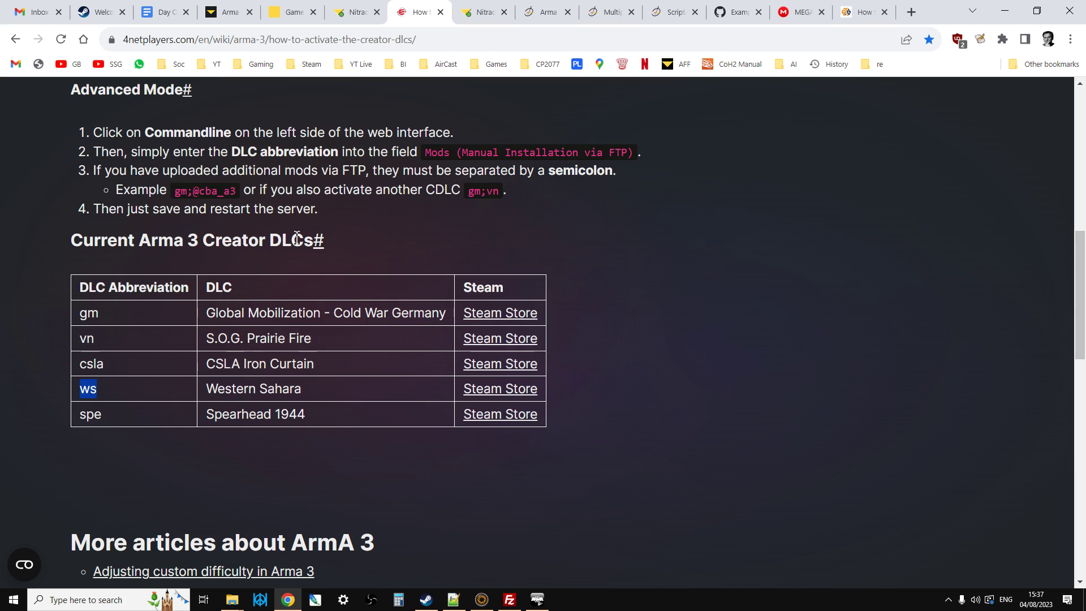
left_click(355, 17)
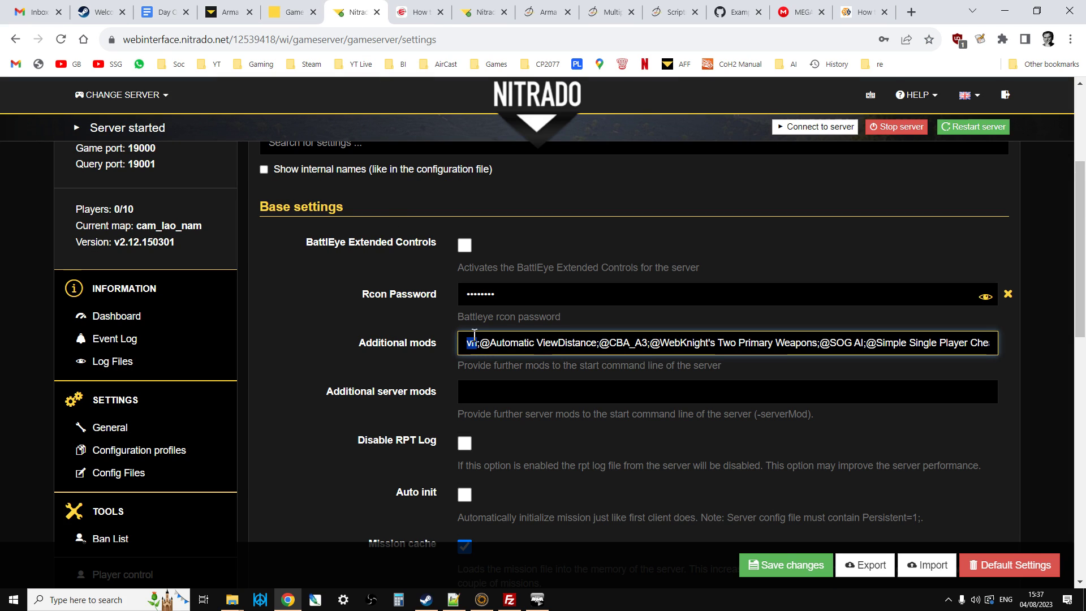
type("vn;")
left_click_drag(480, 343, 598, 354)
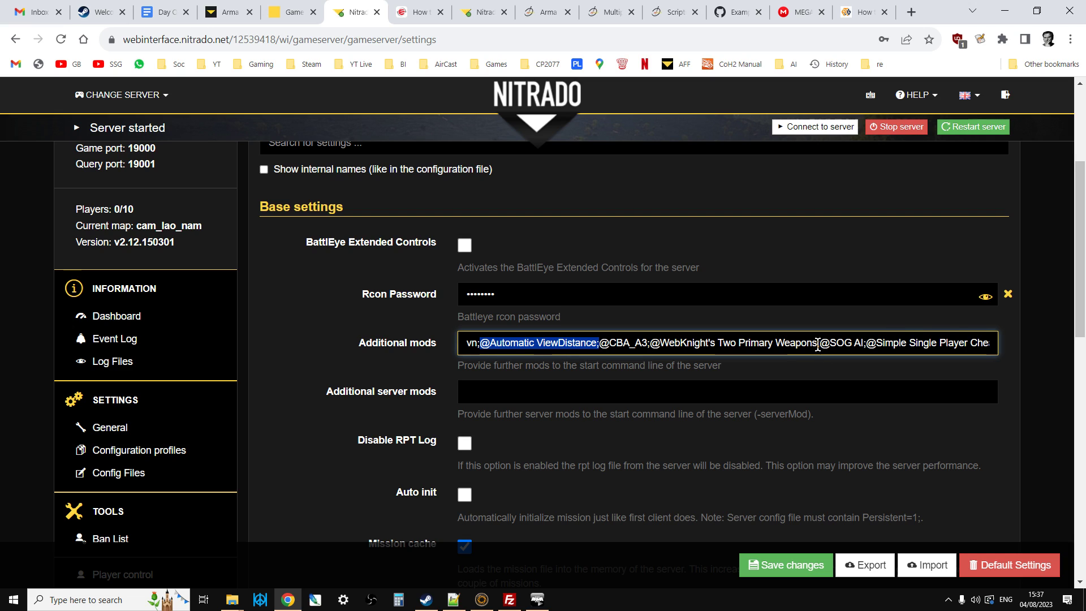
left_click_drag(818, 344, 1041, 352)
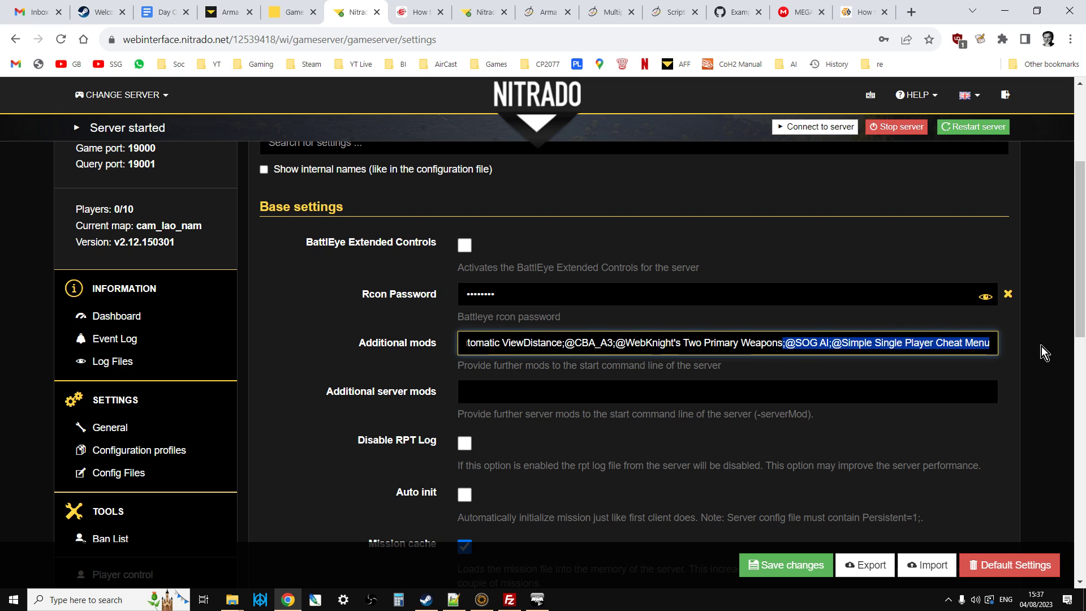
key("BackSpace")
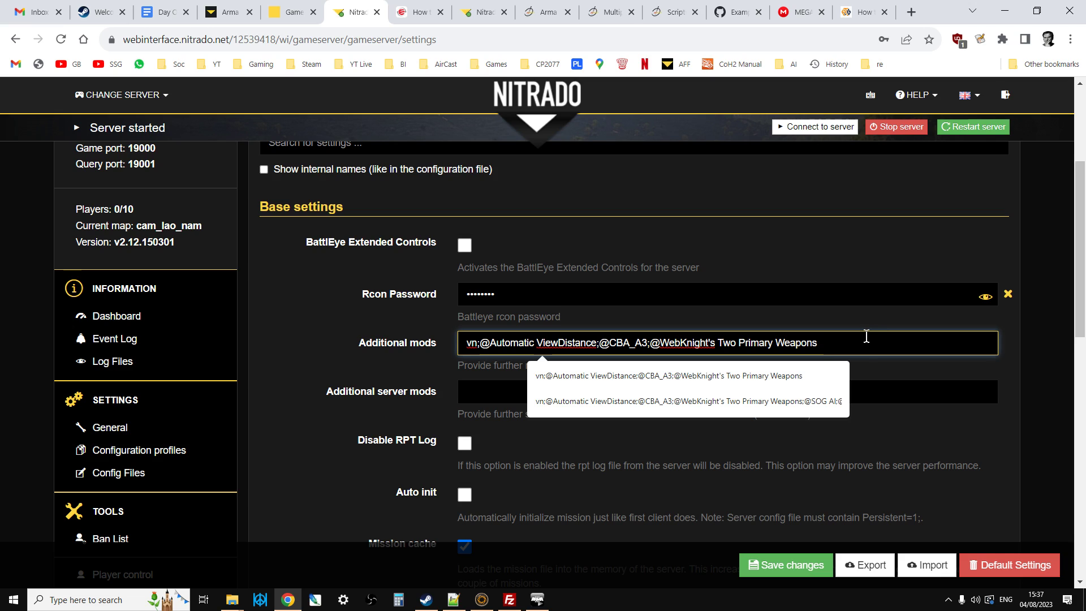
left_click(837, 317)
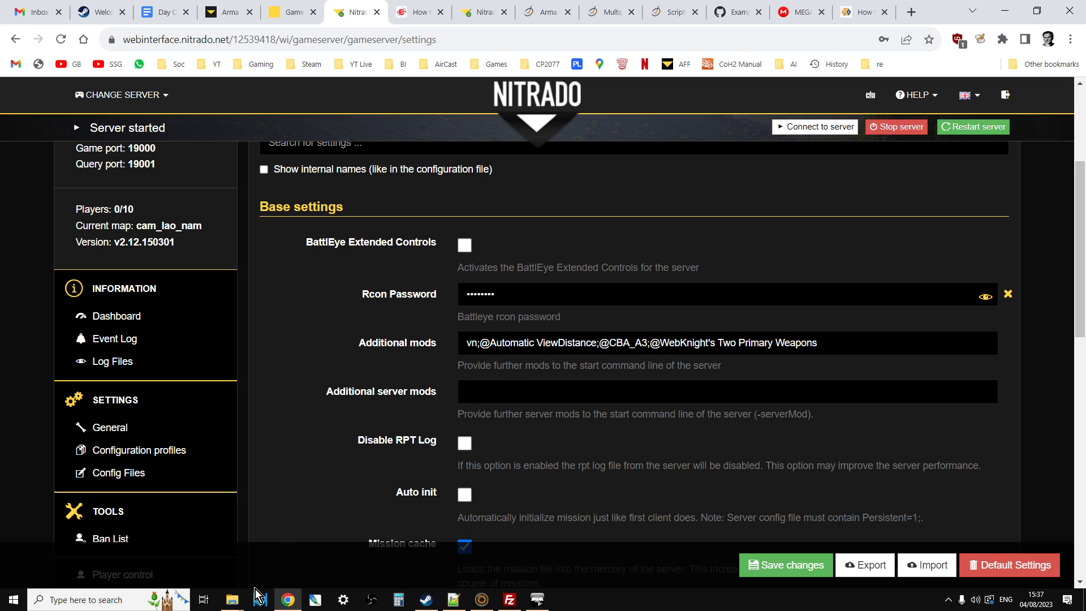
Bring up the !Workshop File Explorer window and select its folder path
left_click(233, 601)
left_click(170, 551)
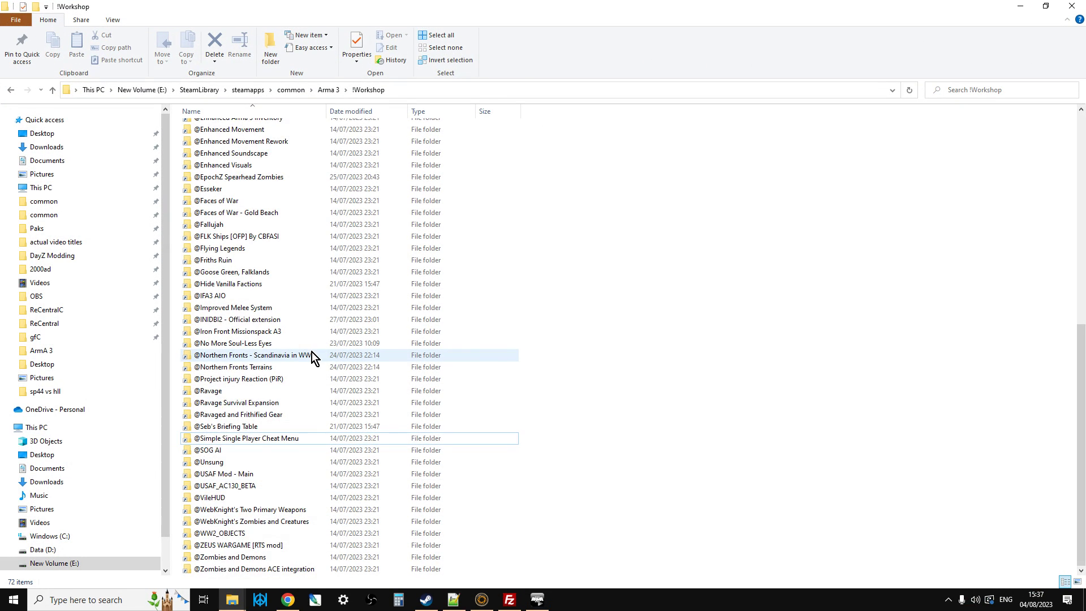
scroll(312, 352, "up", 10)
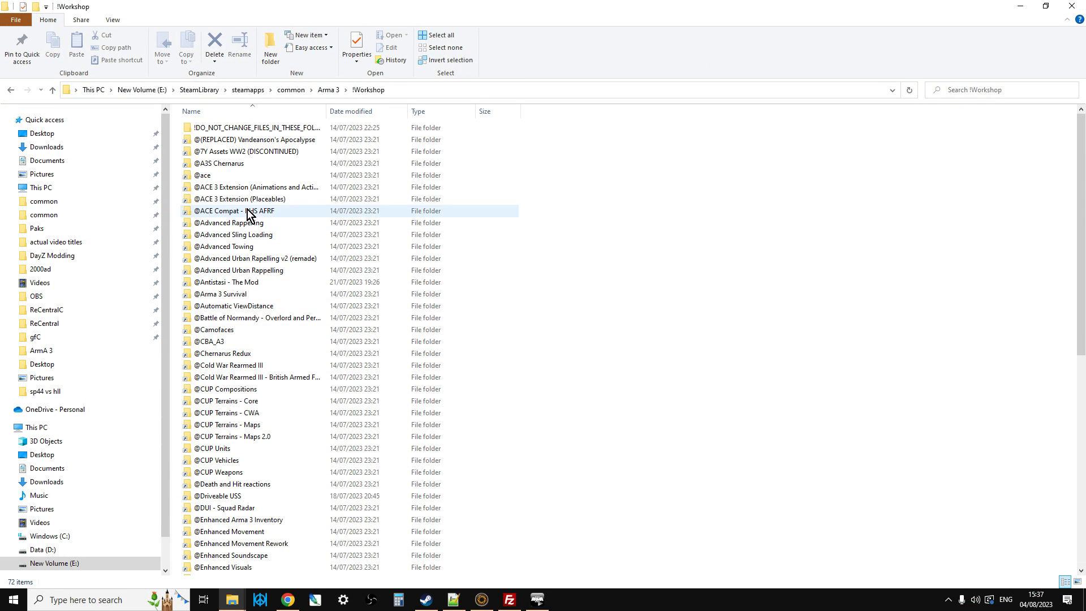
left_click(425, 90)
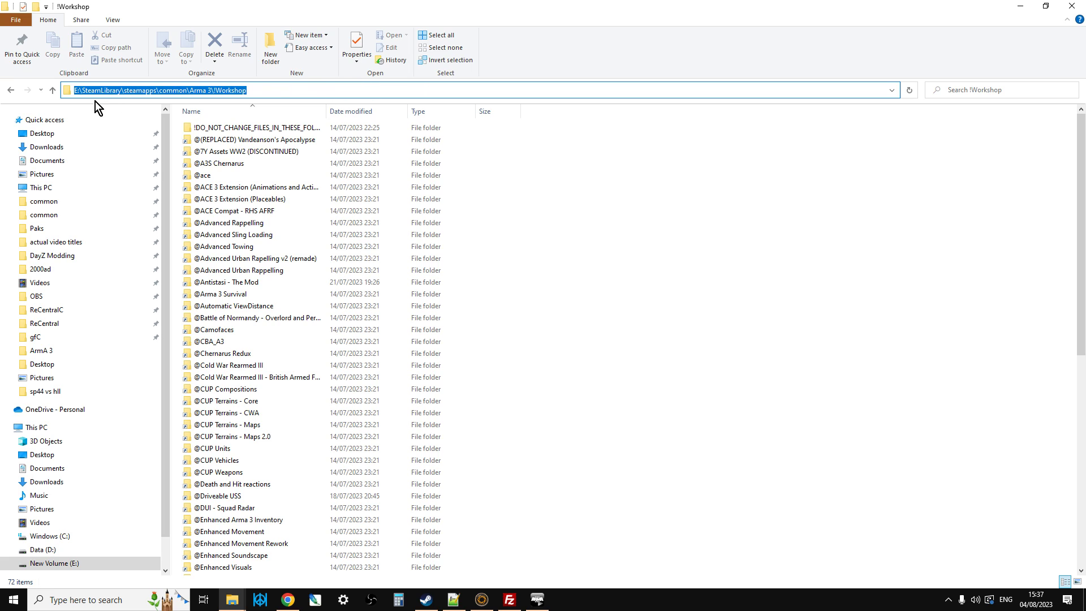
left_click(277, 90)
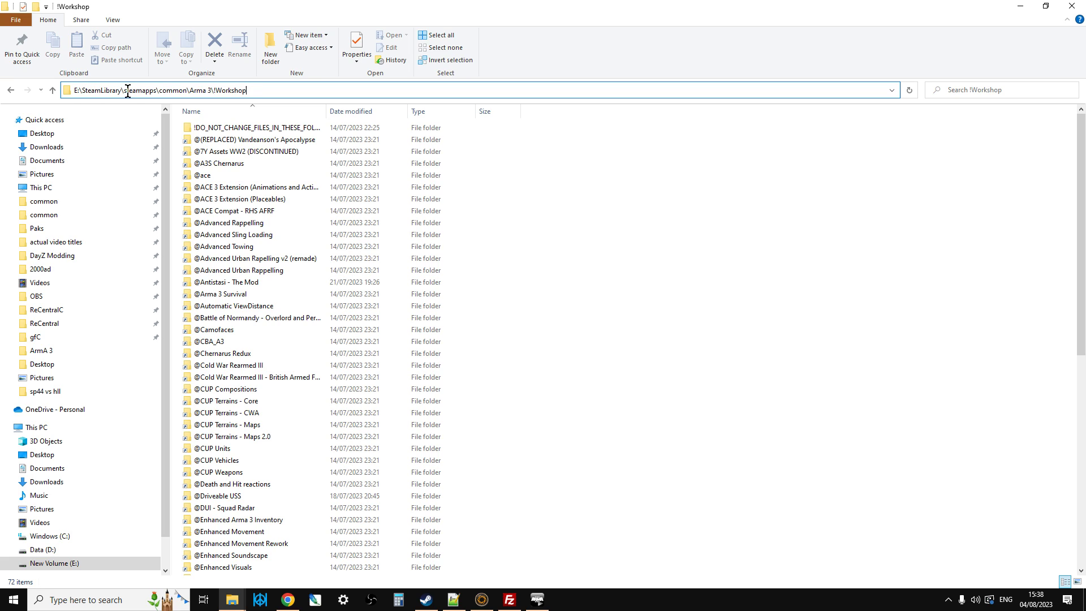
left_click(51, 90)
left_click(52, 90)
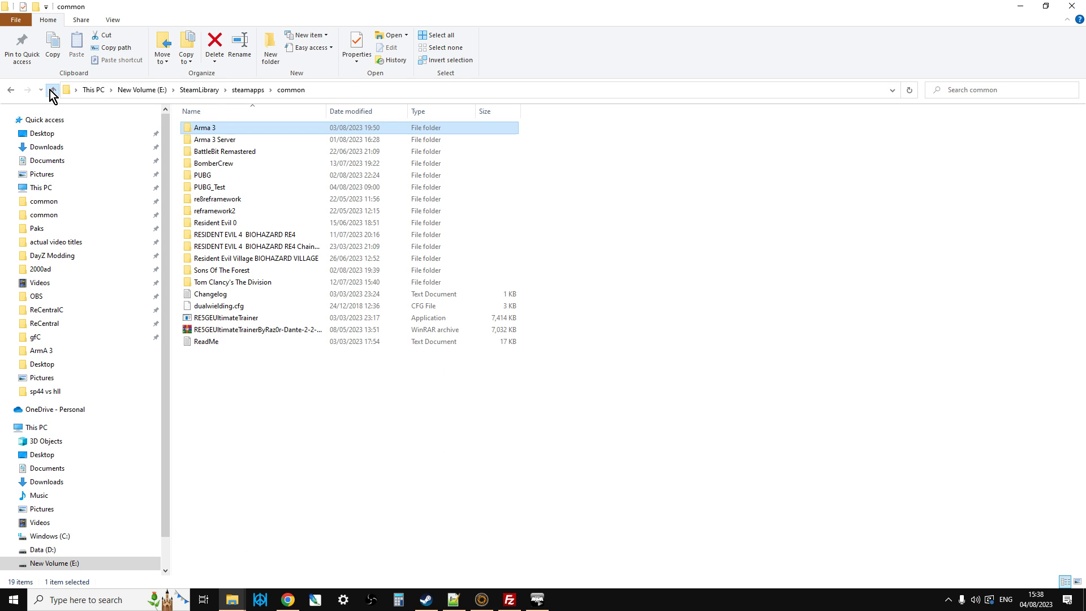
double_click(212, 130)
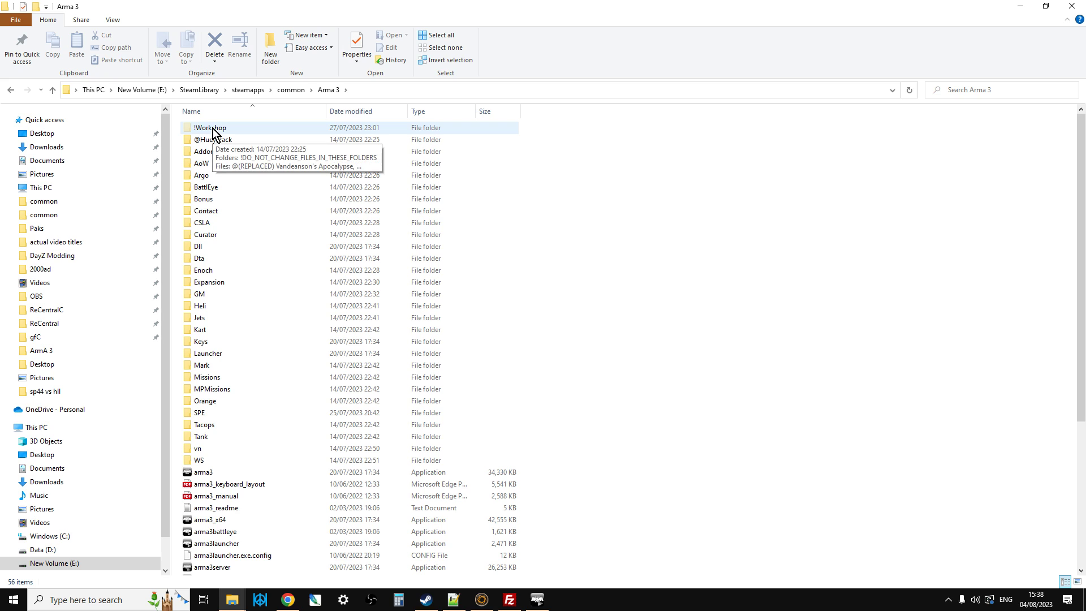
double_click(217, 130)
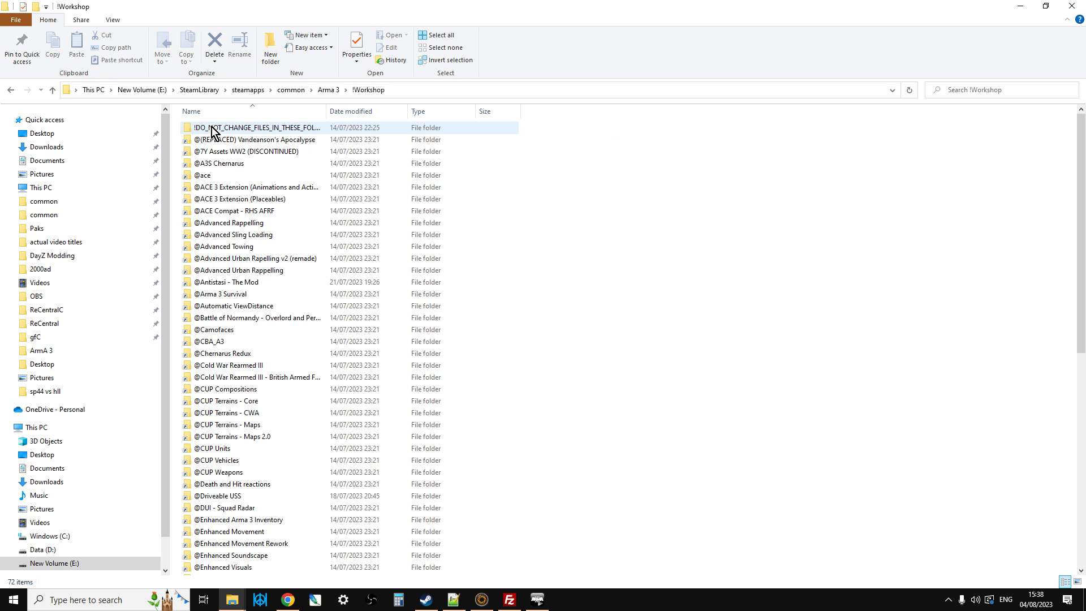
left_click(226, 226)
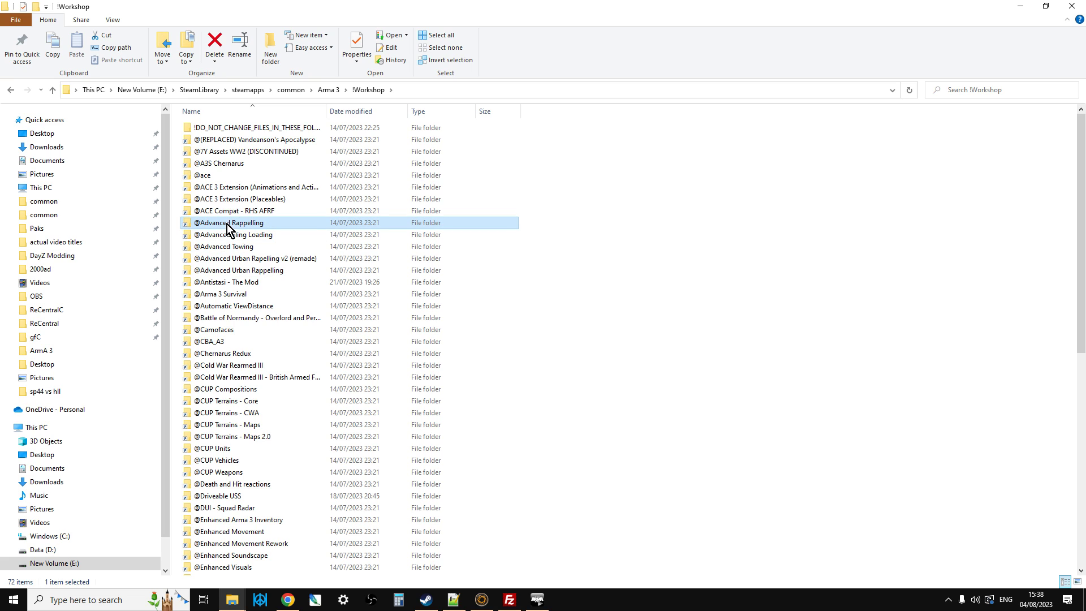
left_click(227, 227)
key("Escape")
left_click(546, 274)
left_click(288, 600)
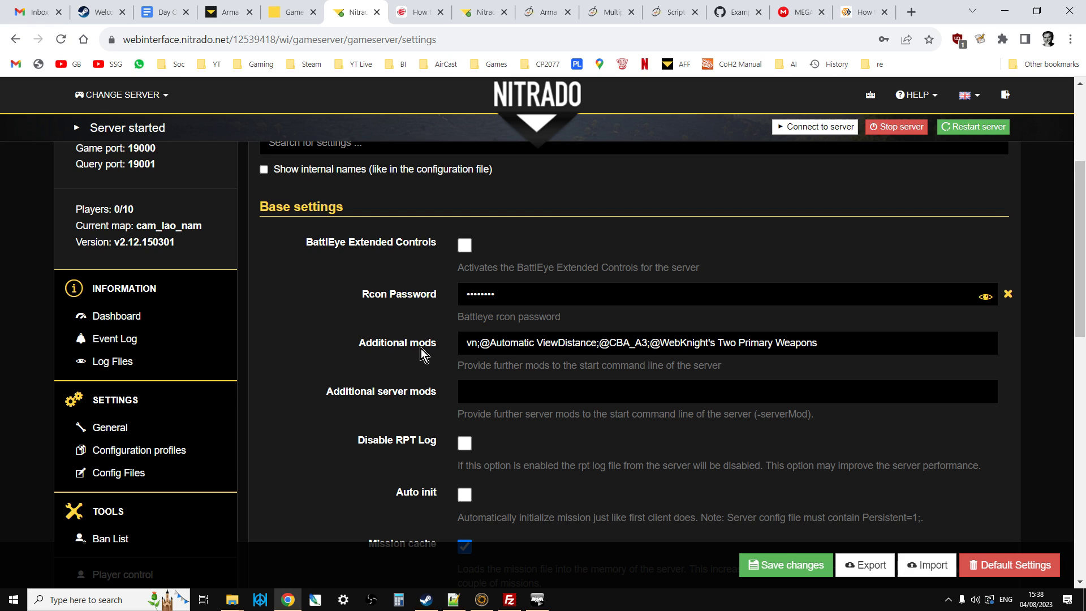
Switch to the server.cfg file editor page and scroll through its contents
scroll(444, 348, "down", 1)
scroll(423, 301, "up", 1)
scroll(422, 304, "down", 1)
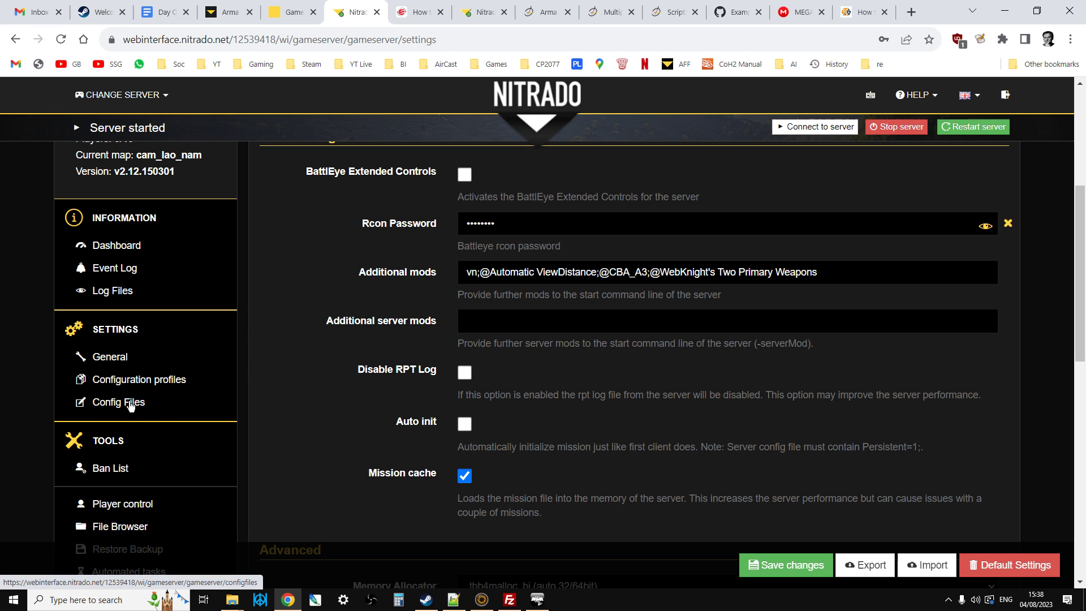
left_click(483, 16)
scroll(990, 384, "down", 2)
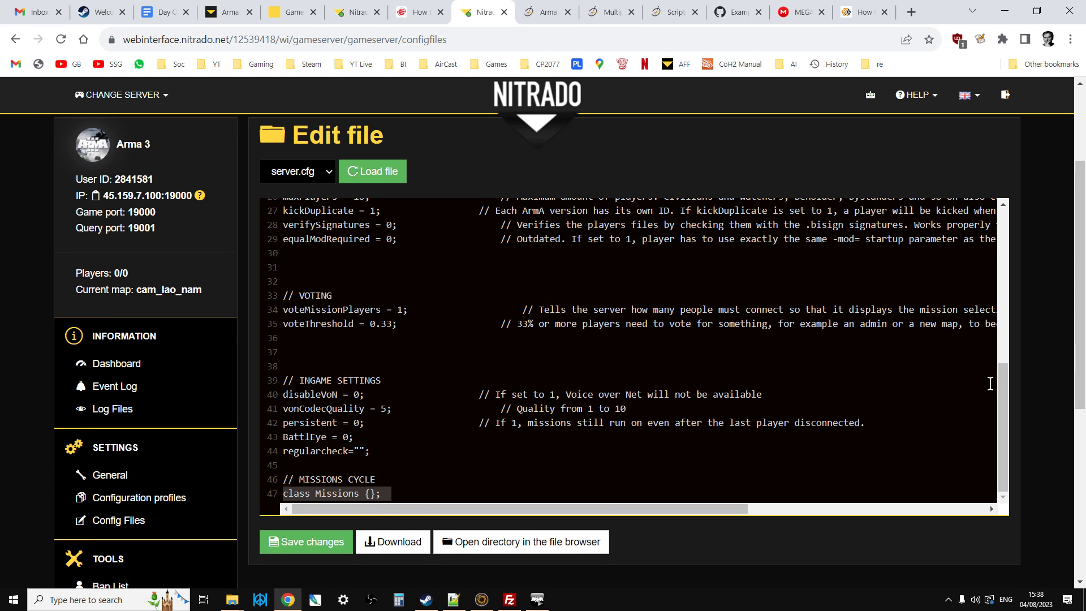
left_click_drag(1005, 377, 1003, 213)
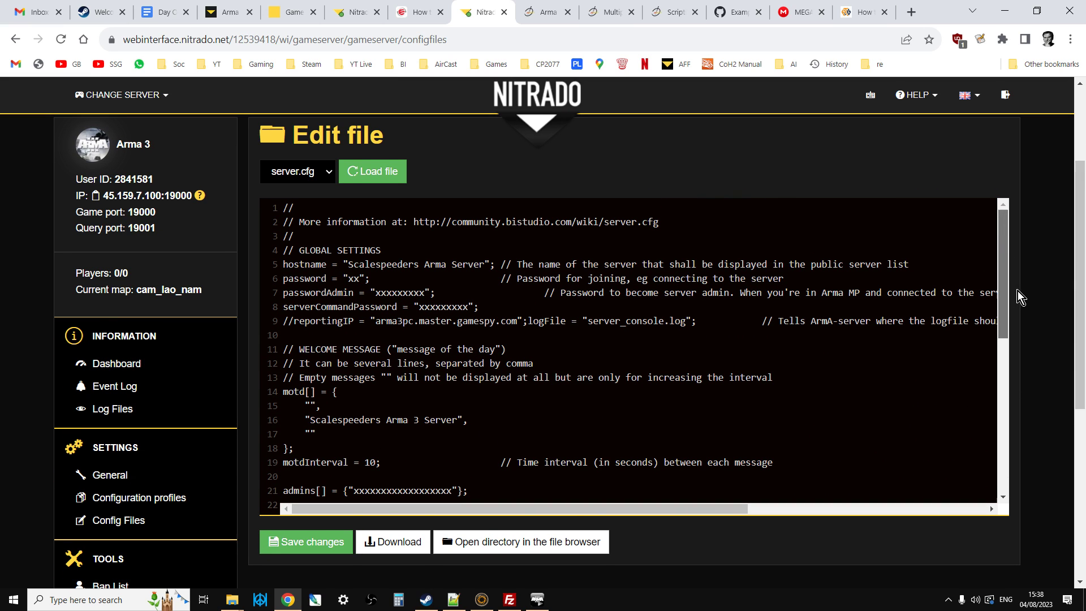
mouse_move(1081, 275)
left_mouse_down()
mouse_move(1083, 309)
mouse_move(1082, 290)
left_mouse_up()
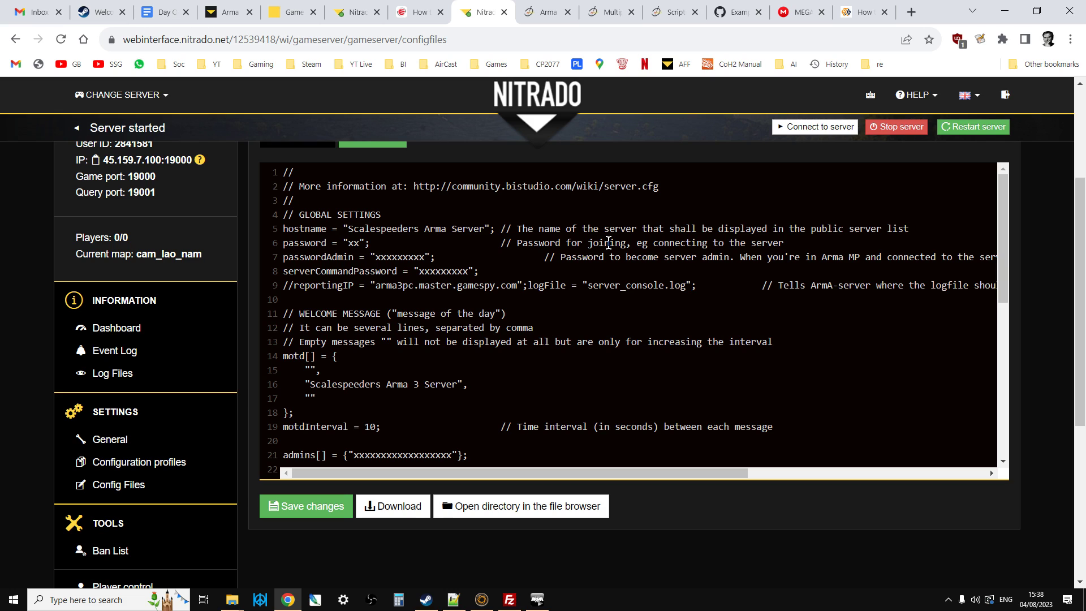
Compare with the example server.cfg on GitHub and the MEGA link, then return to the editor
left_click(733, 15)
left_click(802, 14)
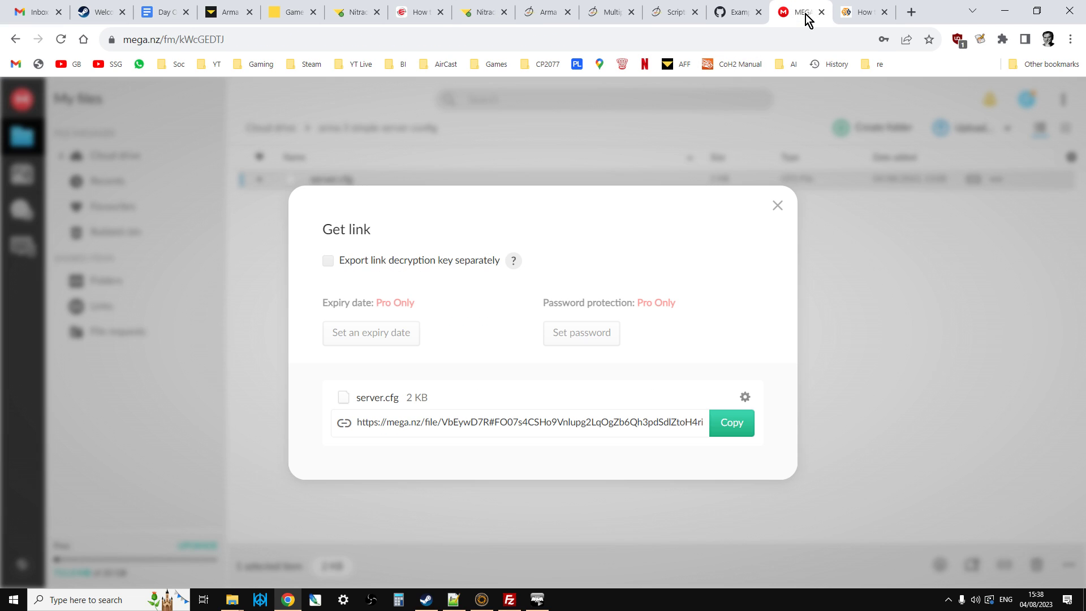
left_click(743, 19)
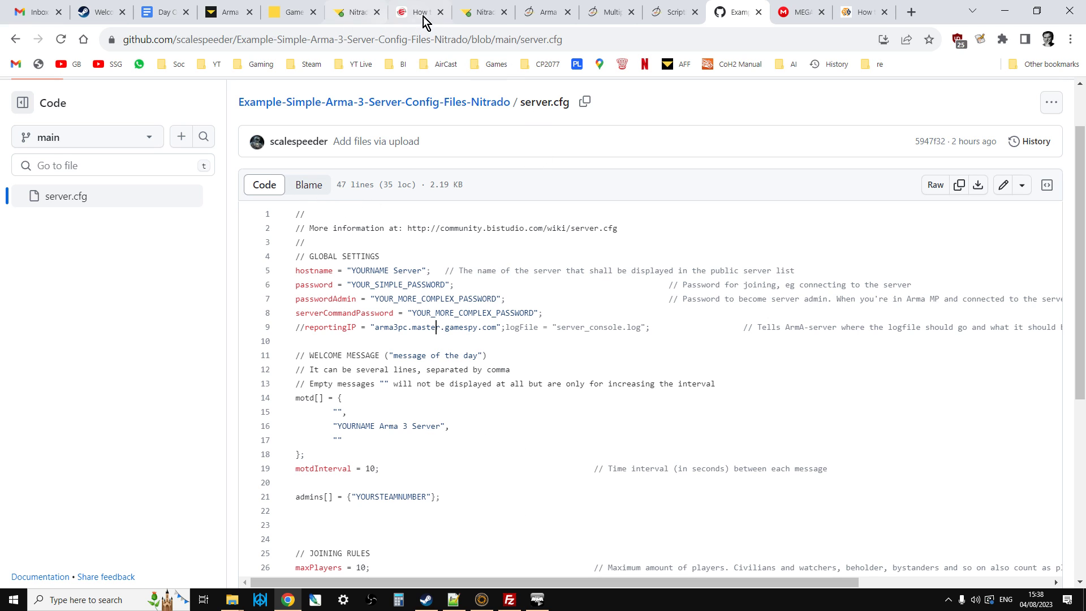
left_click(475, 14)
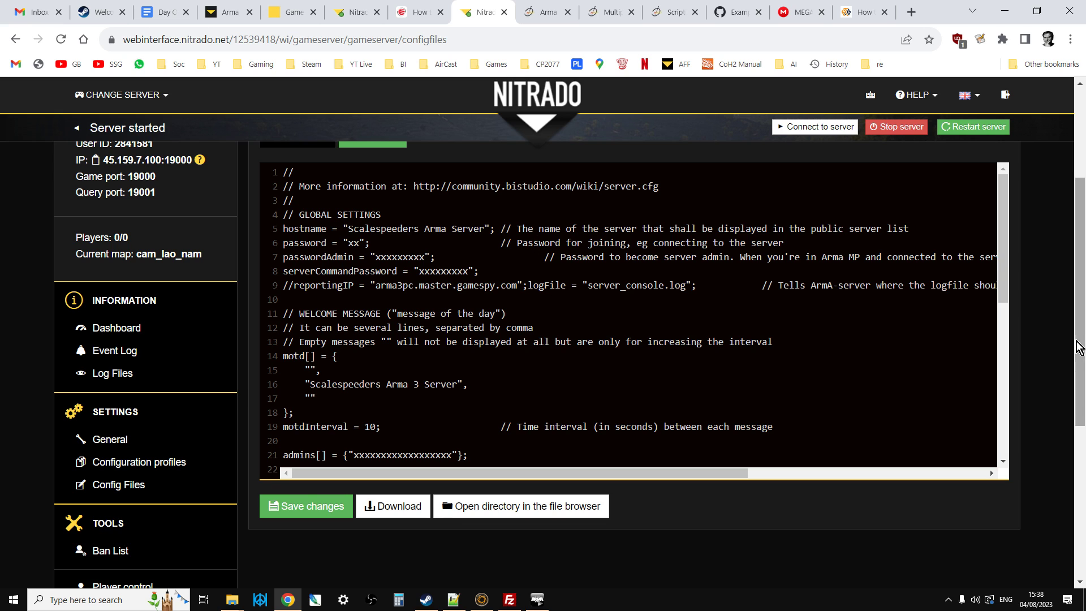
scroll(1080, 339, "up", 3)
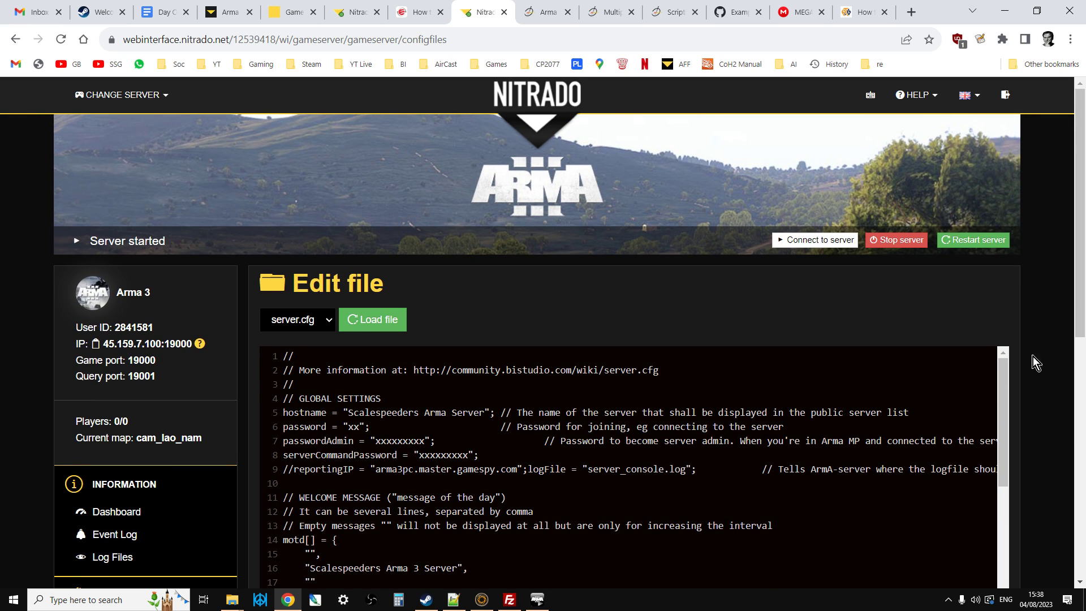
scroll(1080, 333, "down", 2)
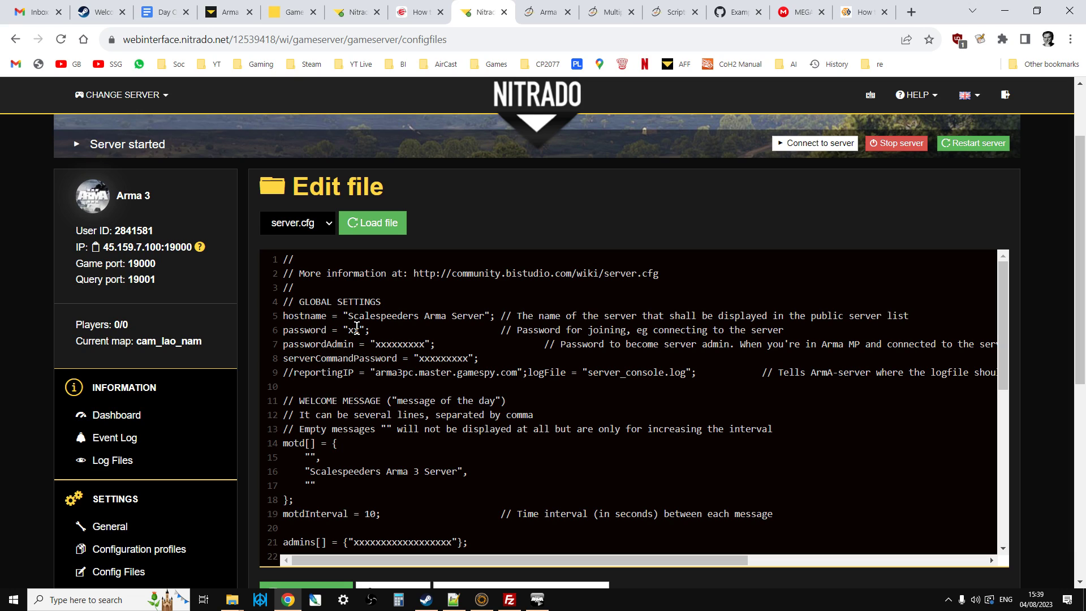
left_click_drag(1075, 311, 1074, 338)
scroll(611, 269, "down", 1)
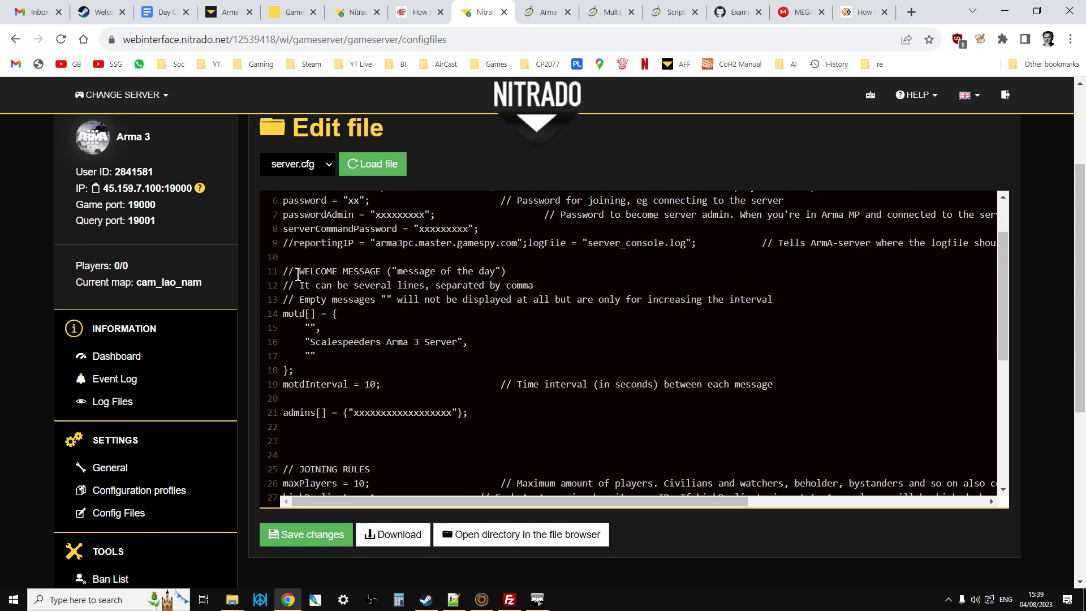
left_click_drag(298, 275, 509, 271)
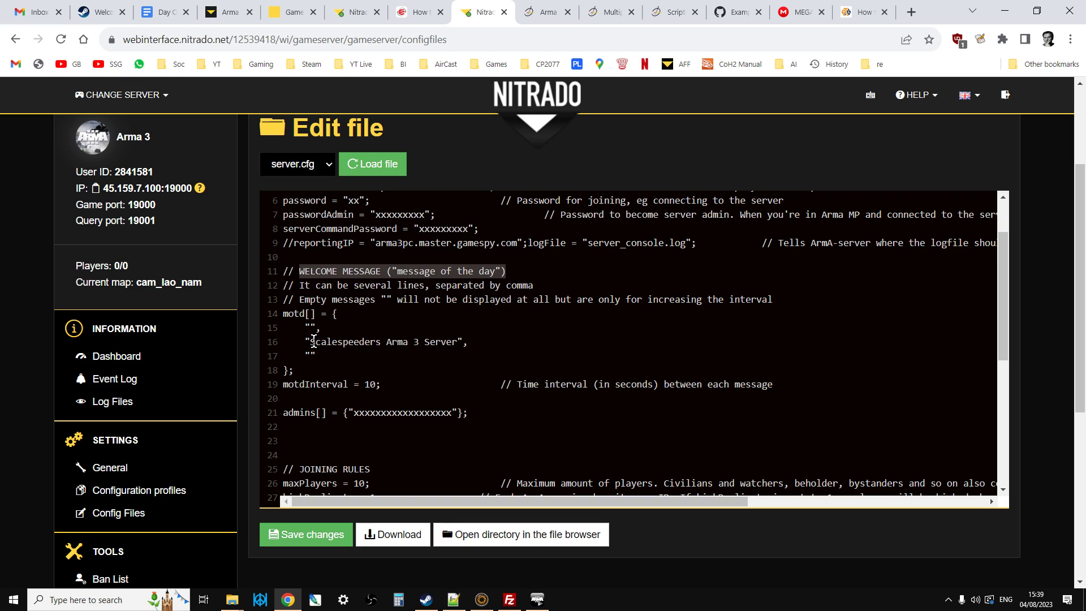
left_click_drag(313, 342, 453, 342)
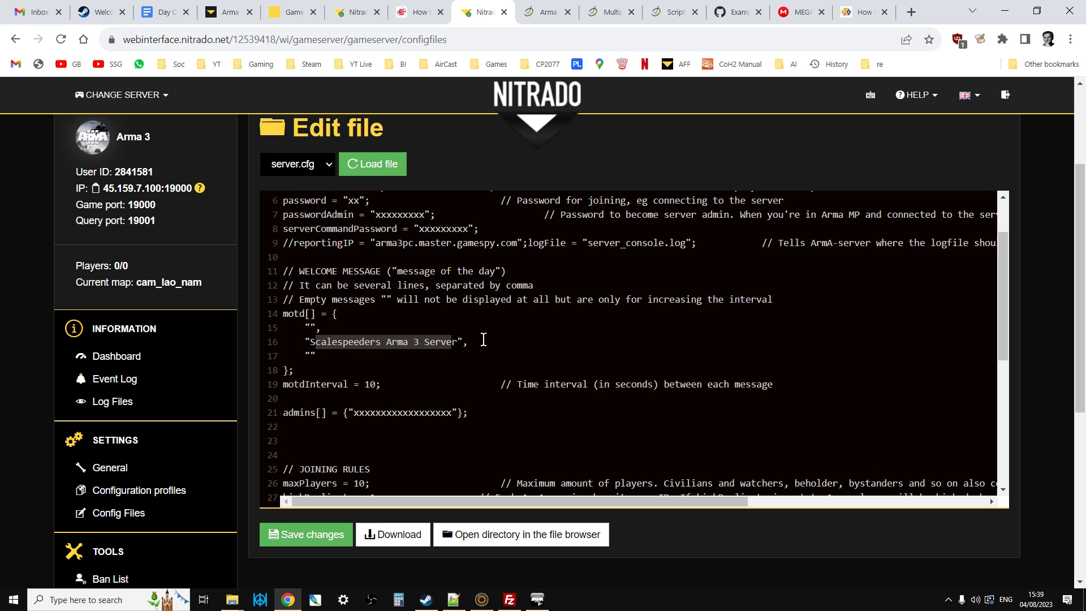
left_click(483, 339)
scroll(484, 340, "down", 3)
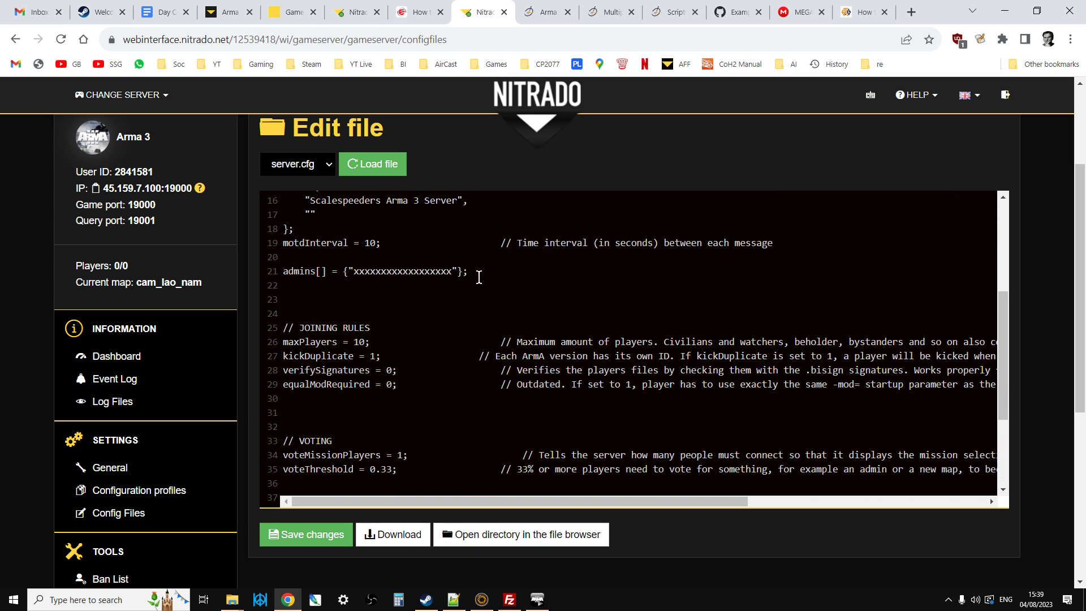
left_click_drag(479, 278, 282, 271)
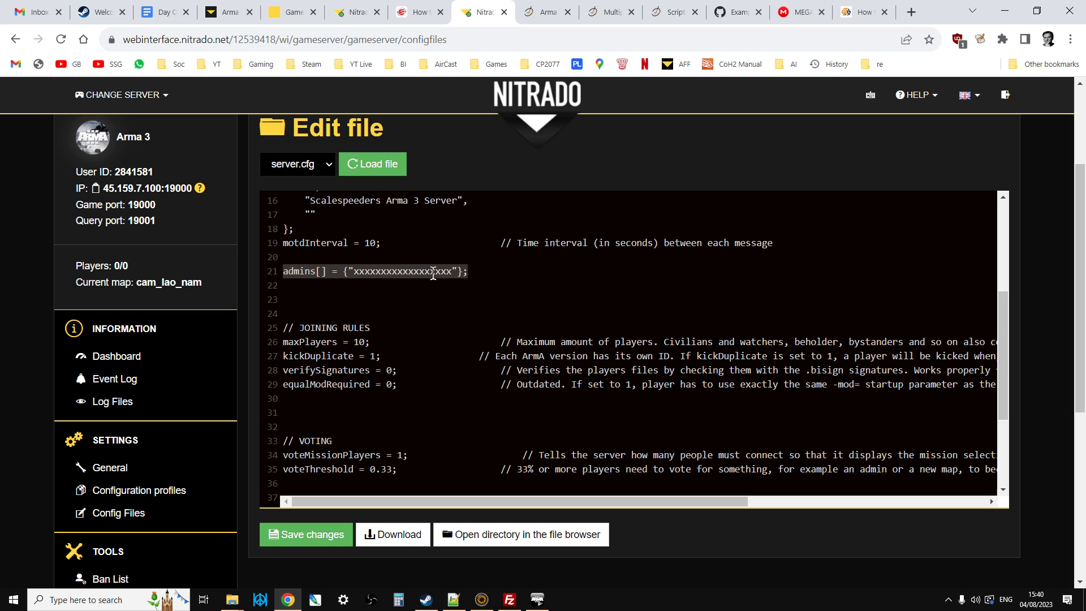
left_click(503, 269)
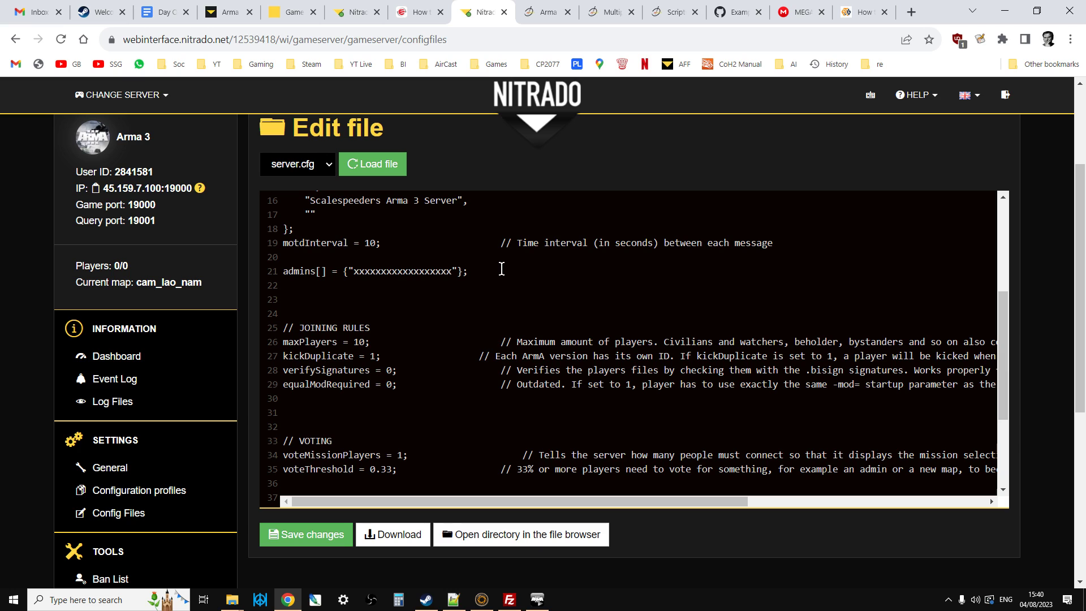
left_click(854, 13)
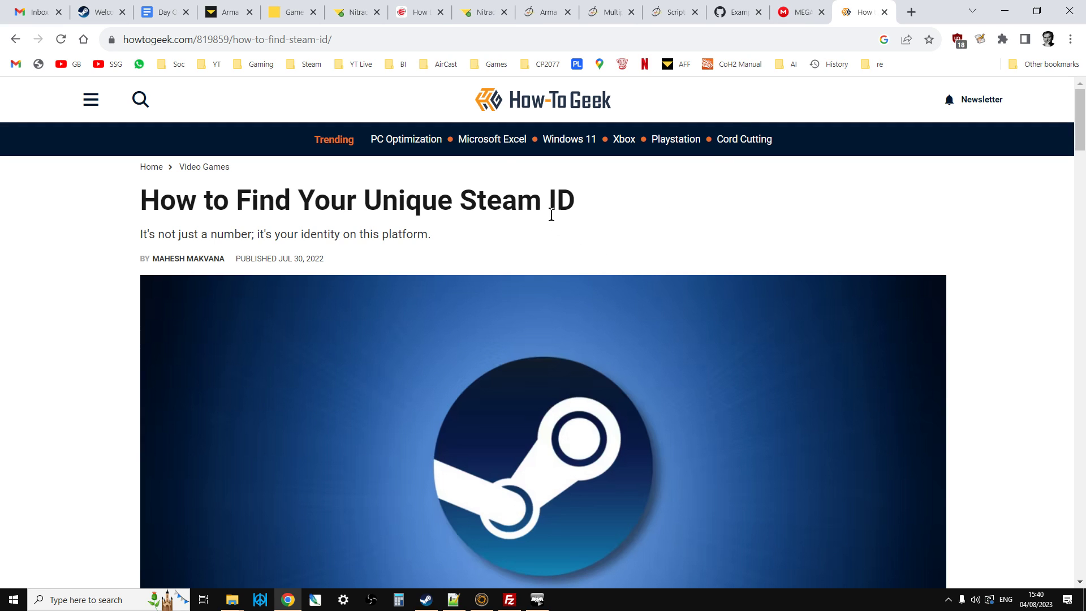
left_click(482, 12)
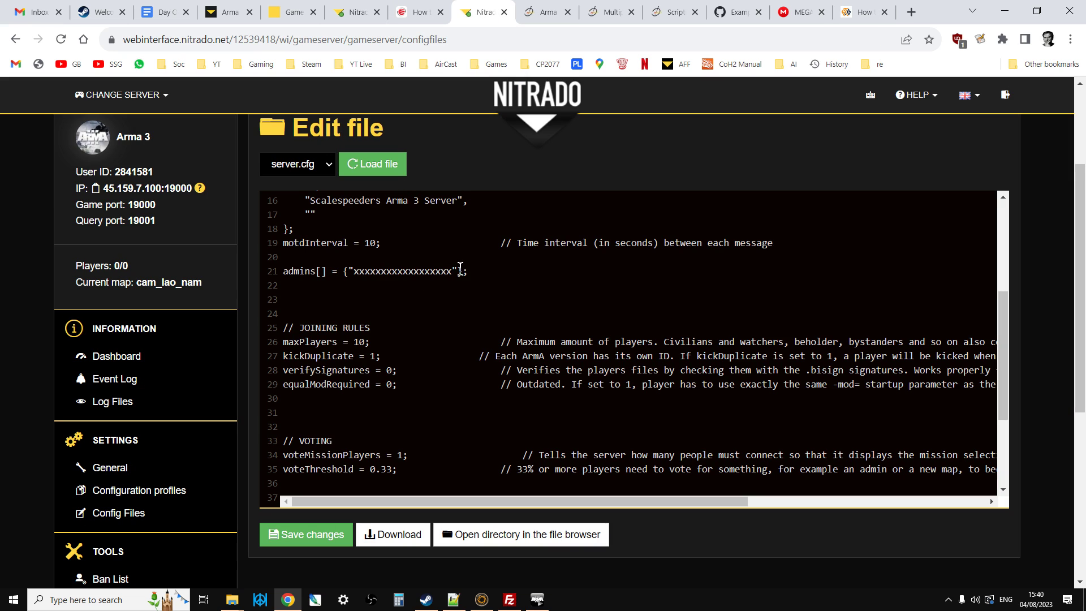
scroll(360, 315, "down", 1)
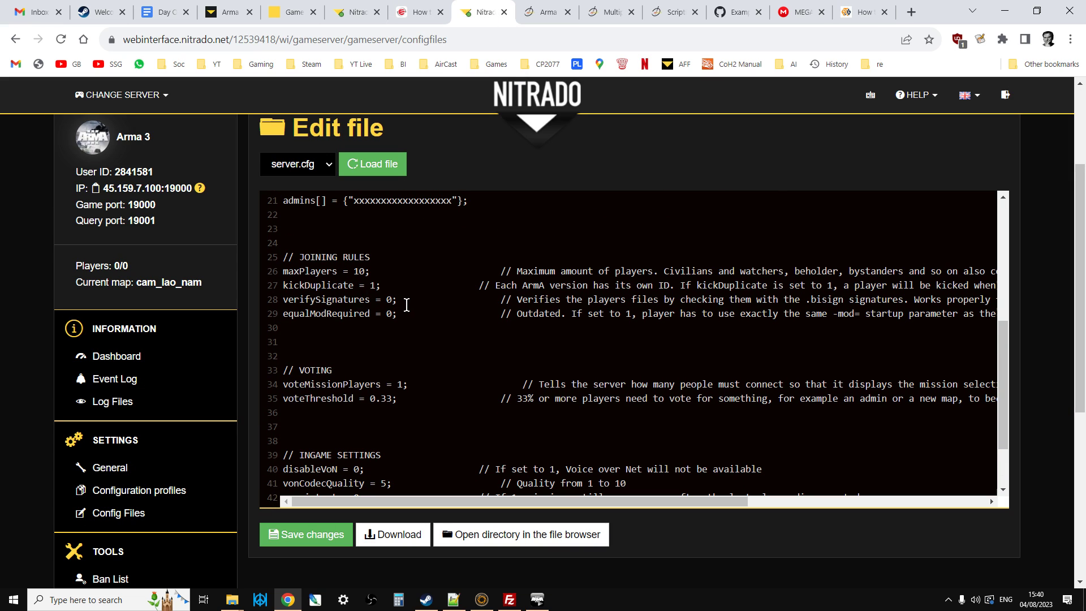
left_click_drag(413, 300, 279, 304)
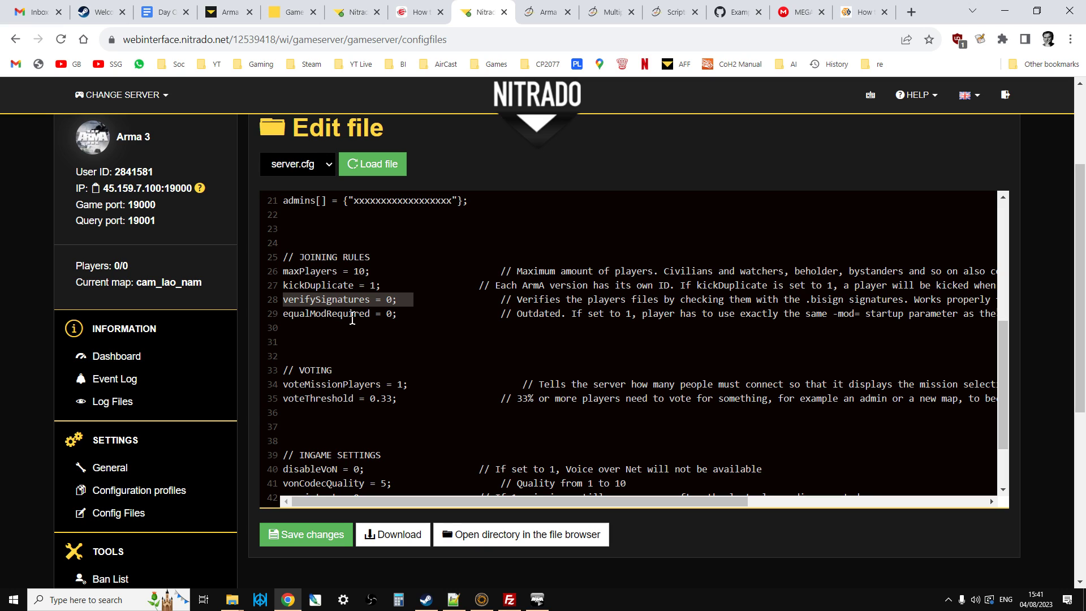
scroll(353, 321, "down", 2)
scroll(362, 362, "down", 1)
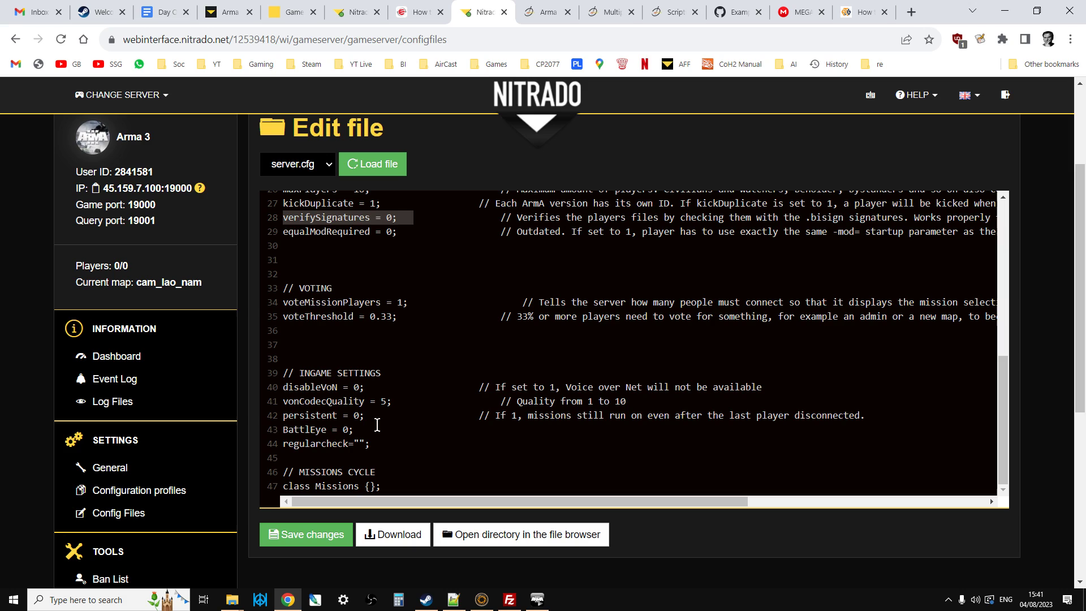
left_click_drag(370, 430, 285, 435)
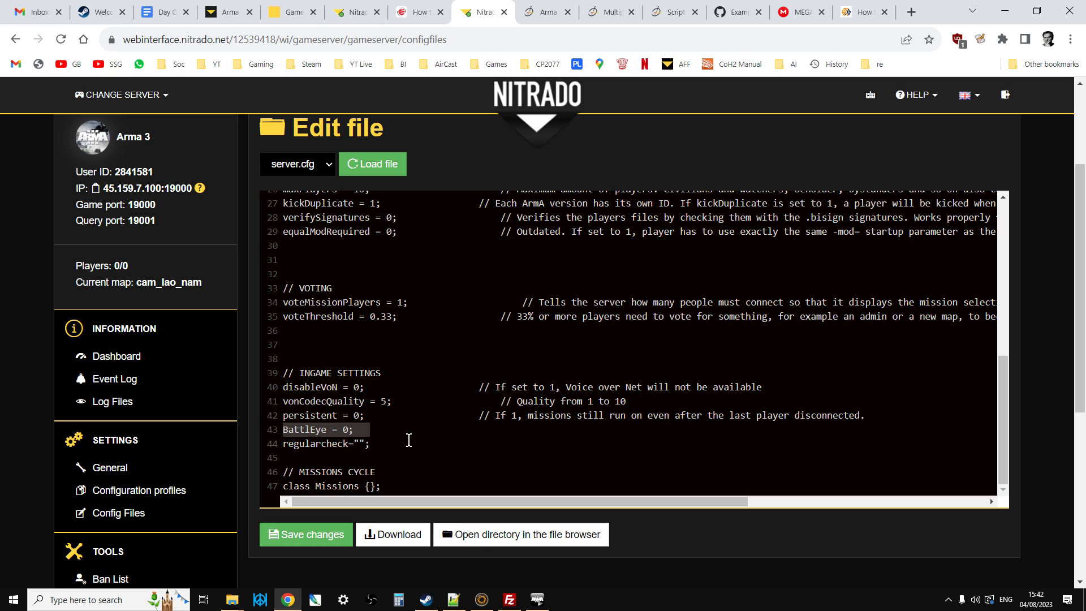
scroll(430, 436, "down", 1)
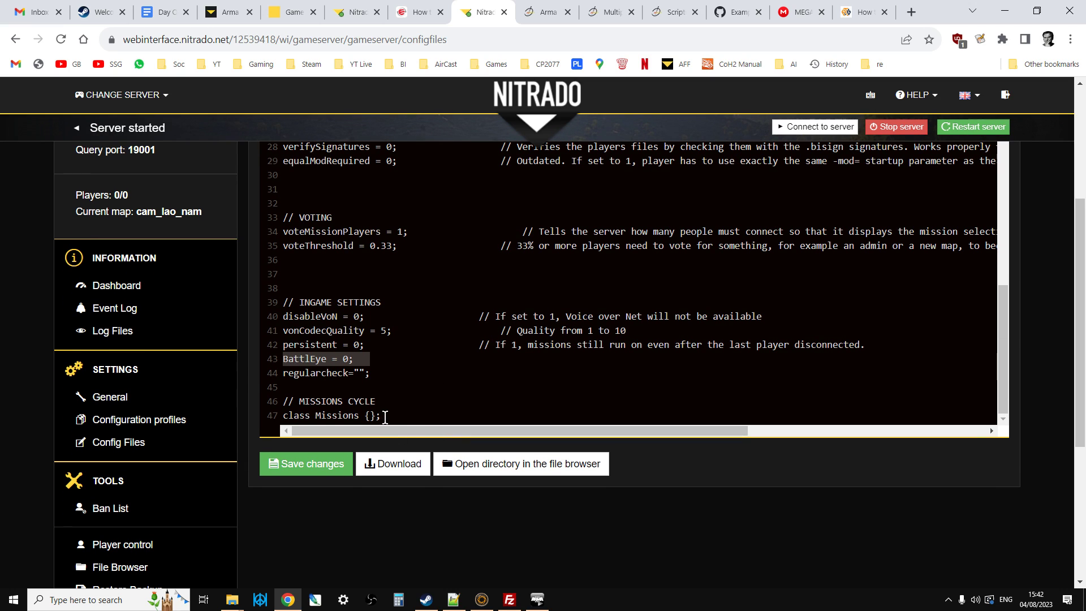
Scroll up server.cfg to review the welcome message, motdInterval = 10 and the Missions class
left_click_drag(386, 415, 283, 416)
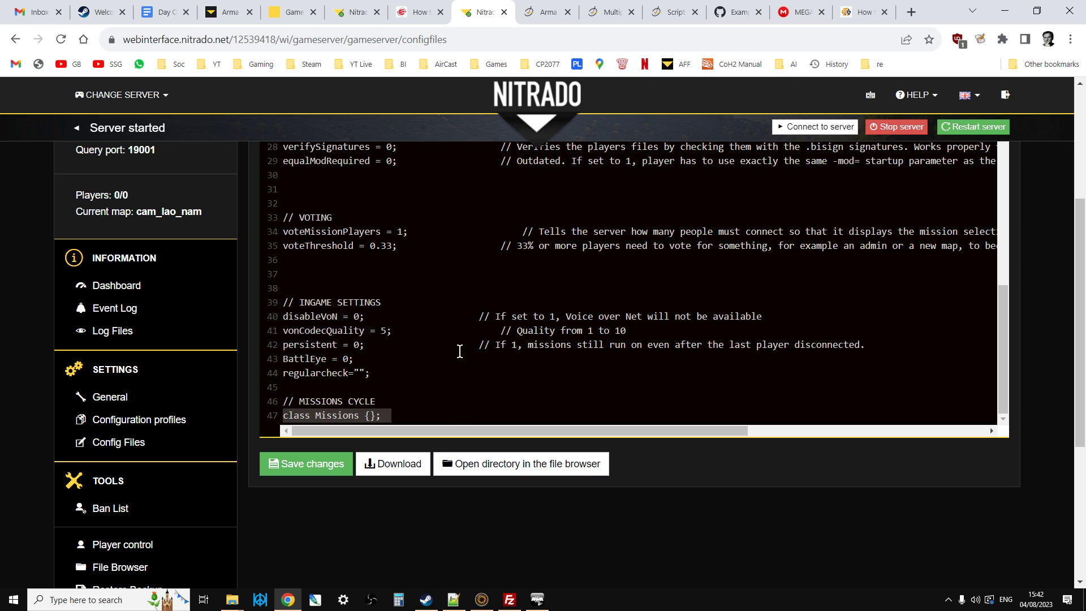
scroll(459, 352, "up", 5)
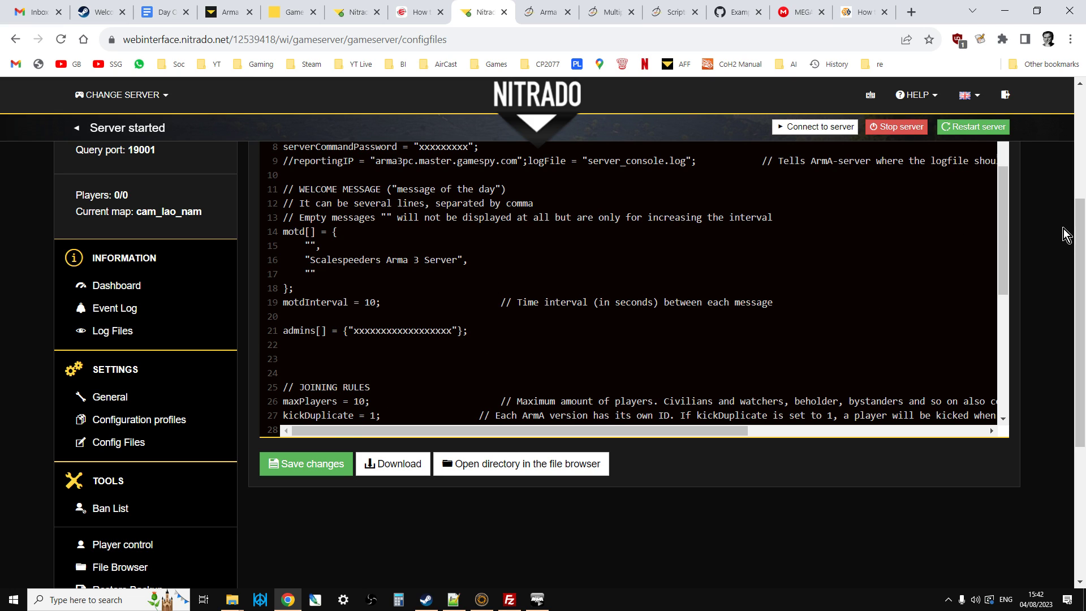
scroll(1067, 235, "up", 2)
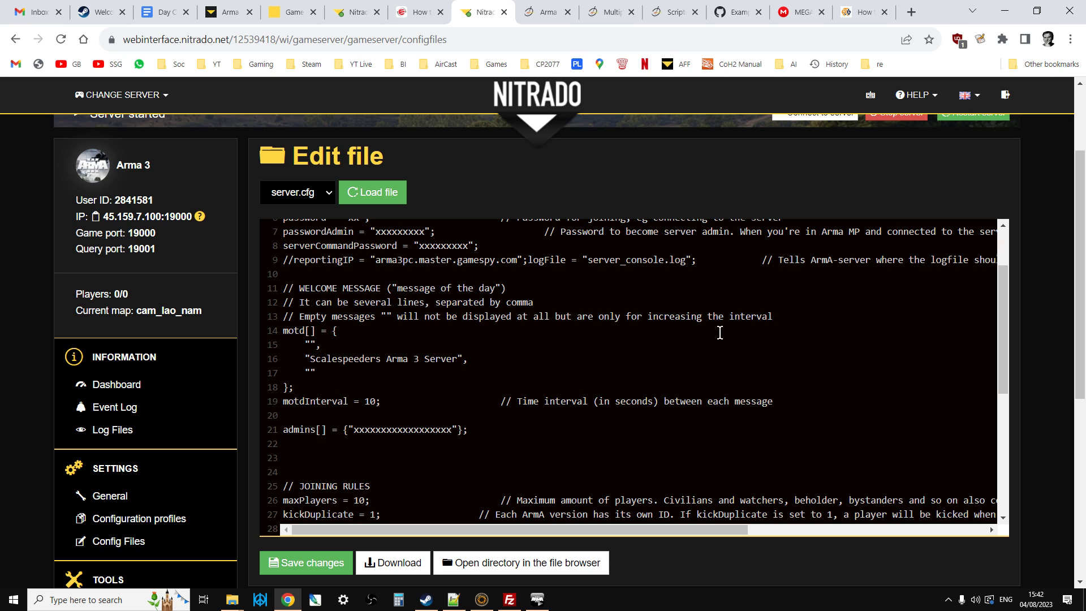
Bring FileZilla forward and open the server's /arma3 folder in the remote tree
left_click(509, 600)
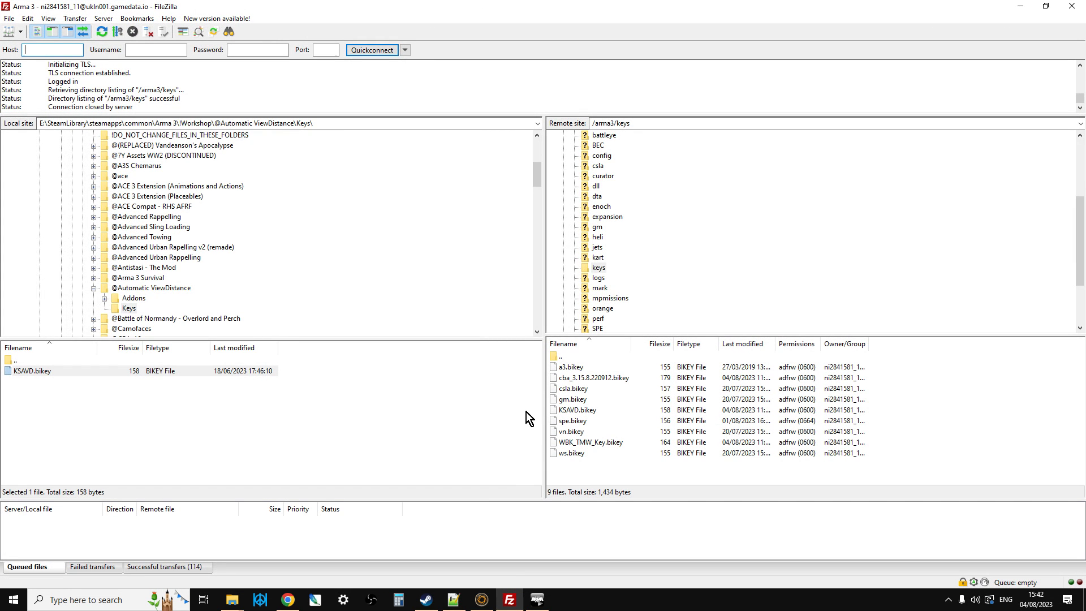
scroll(646, 244, "up", 4)
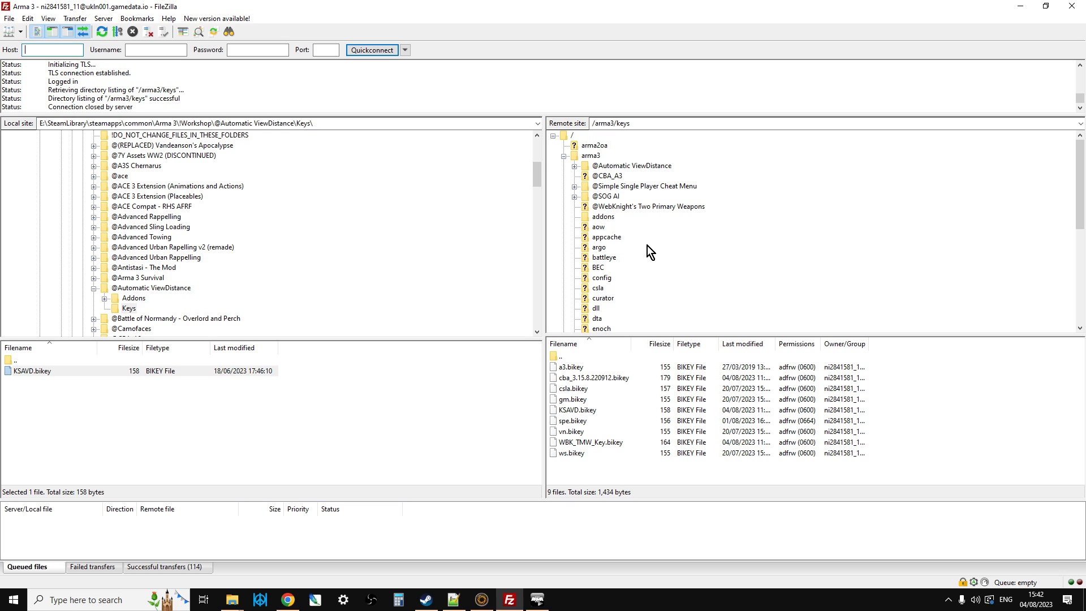
scroll(349, 261, "up", 2)
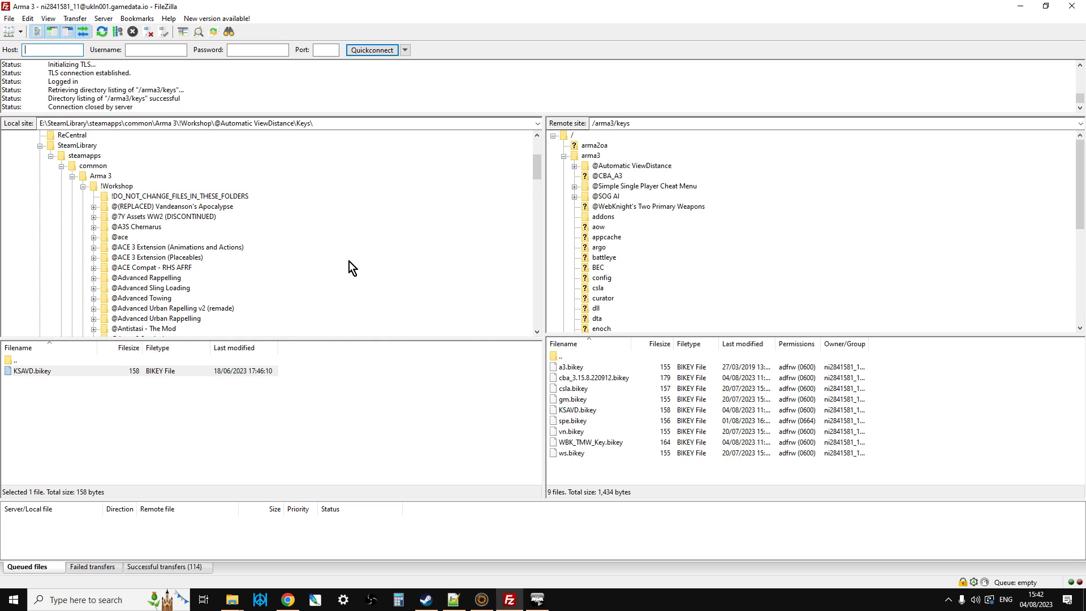
left_click(588, 156)
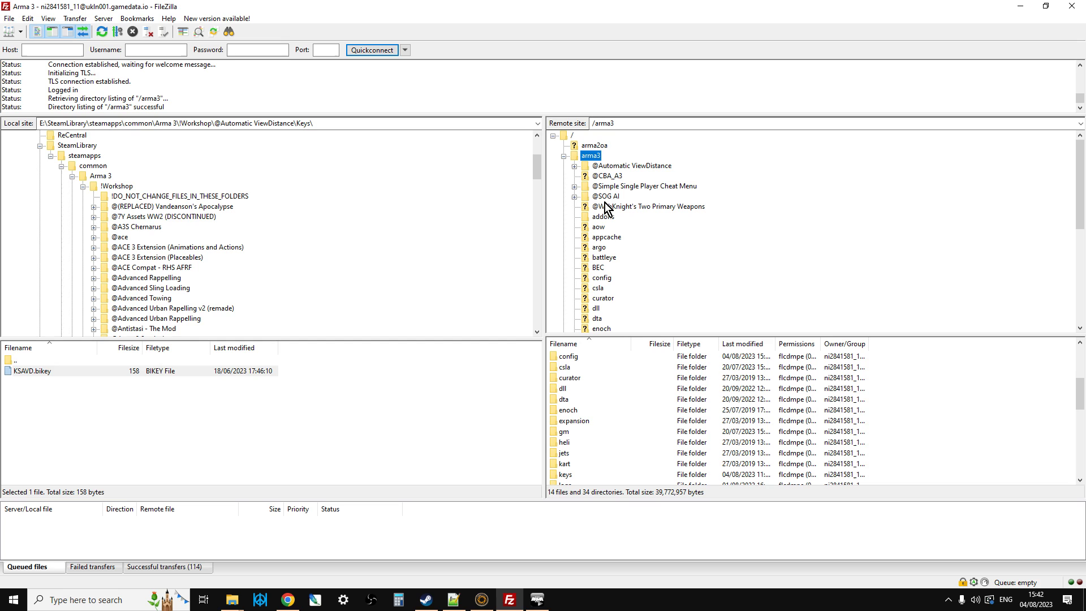
left_click(232, 601)
Copy the Arma 3 !Workshop folder's full path from File Explorer's address bar
left_click(211, 517)
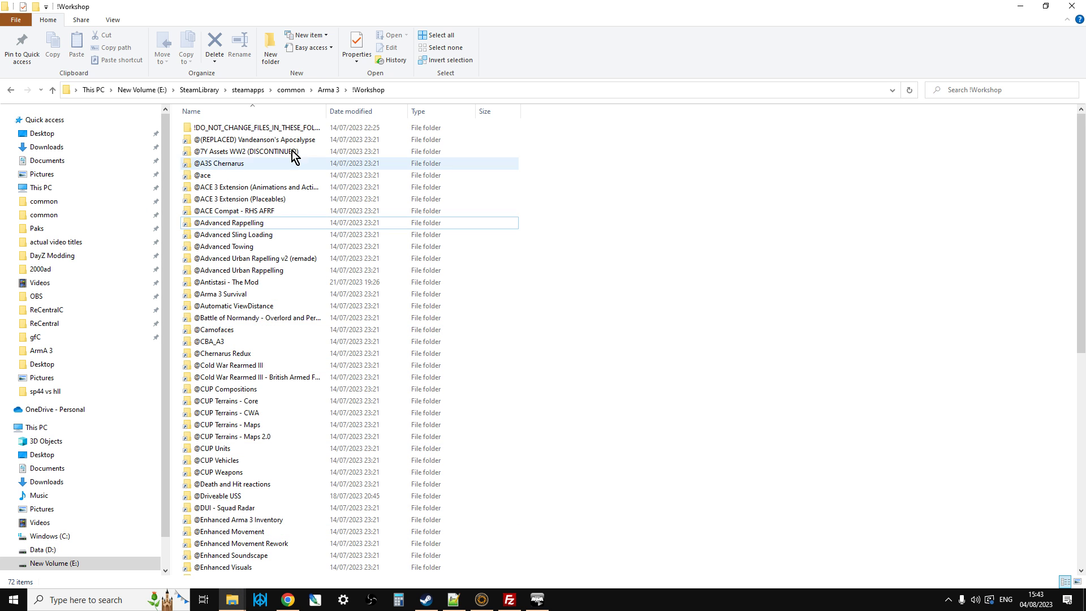
left_click(441, 95)
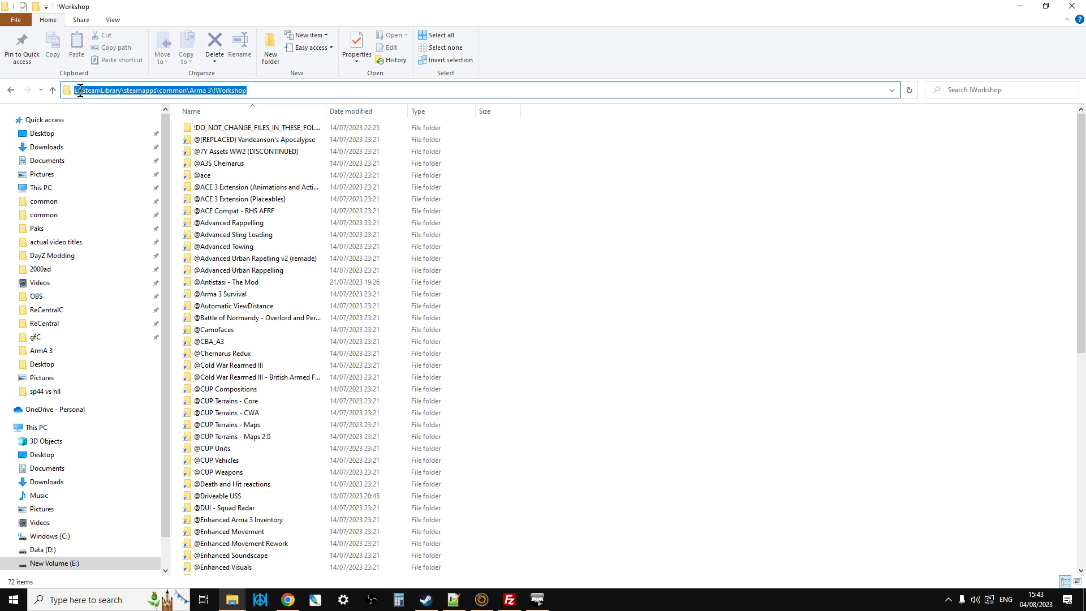
right_click(231, 91)
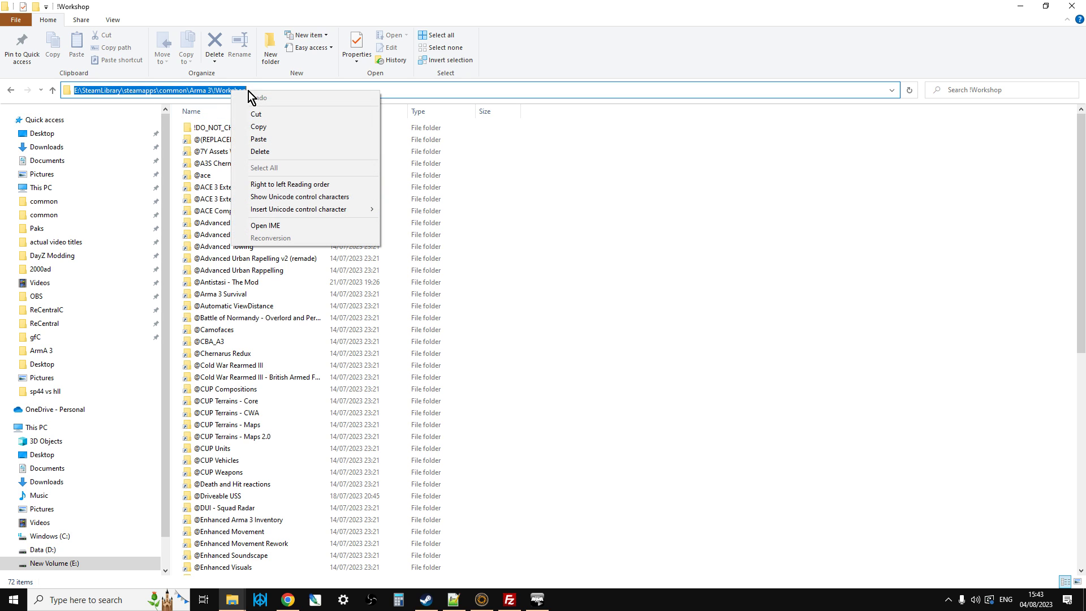
left_click(275, 124)
left_click(509, 601)
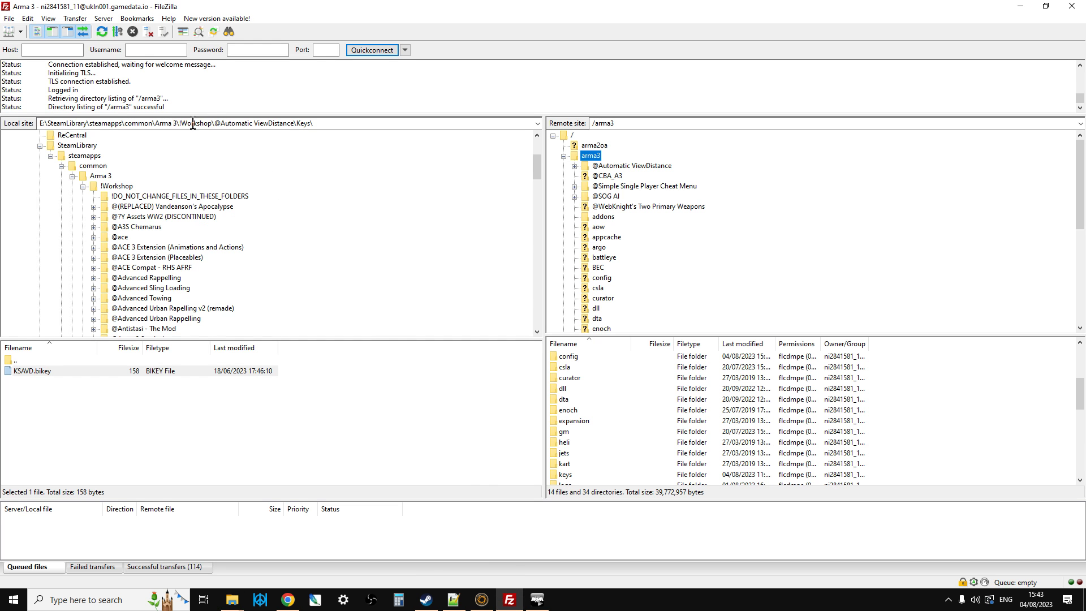
Point FileZilla's local site at the pasted !Workshop folder path
left_click(193, 124)
right_click(193, 124)
left_click(246, 172)
key("Return")
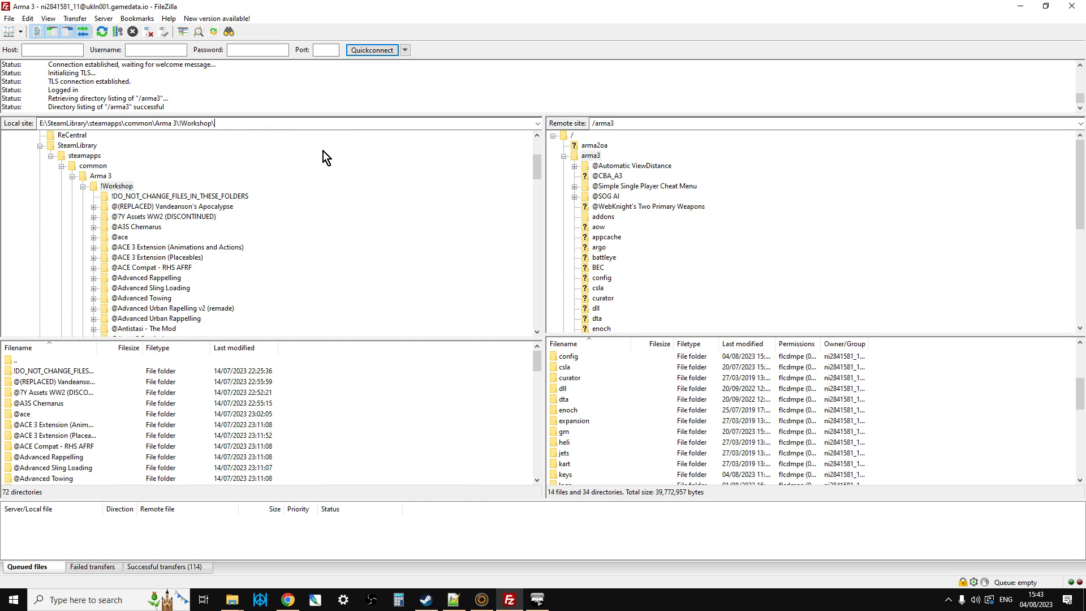
left_click(125, 219)
left_click(127, 228)
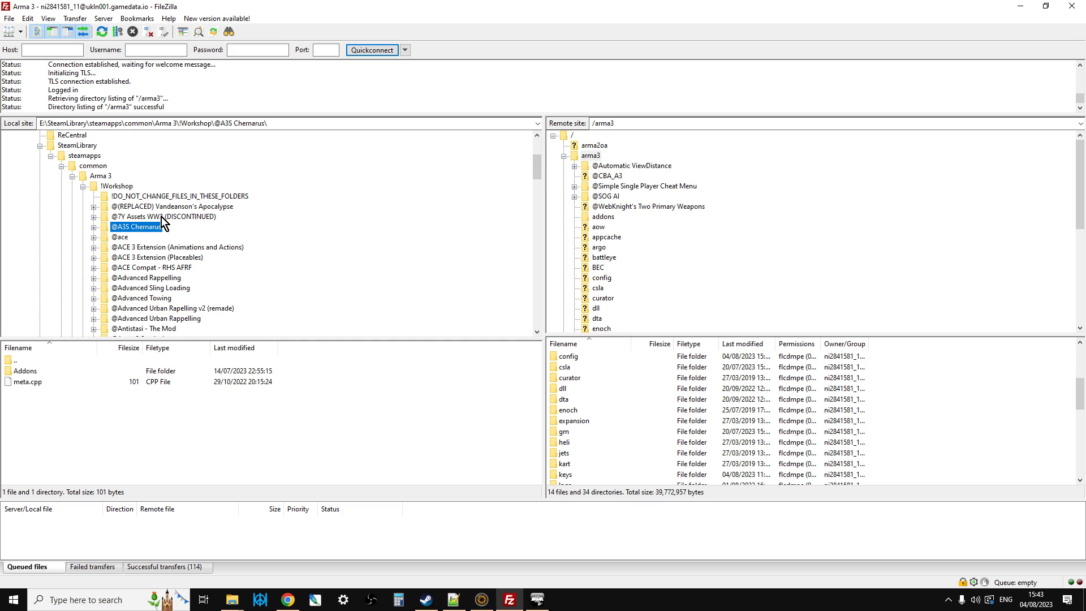
scroll(159, 301, "down", 2)
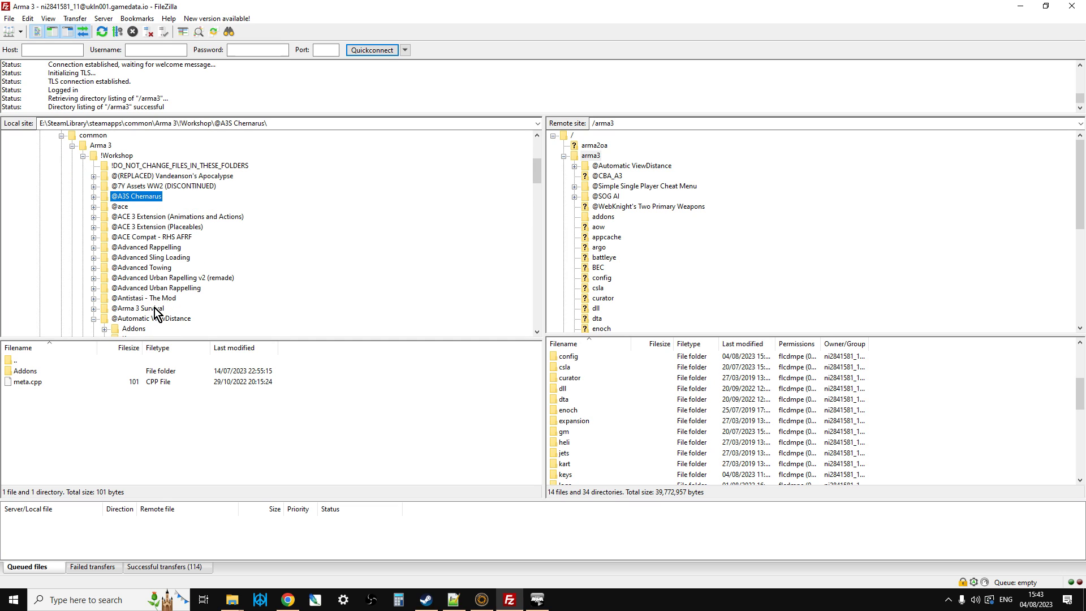
double_click(152, 289)
right_click(151, 290)
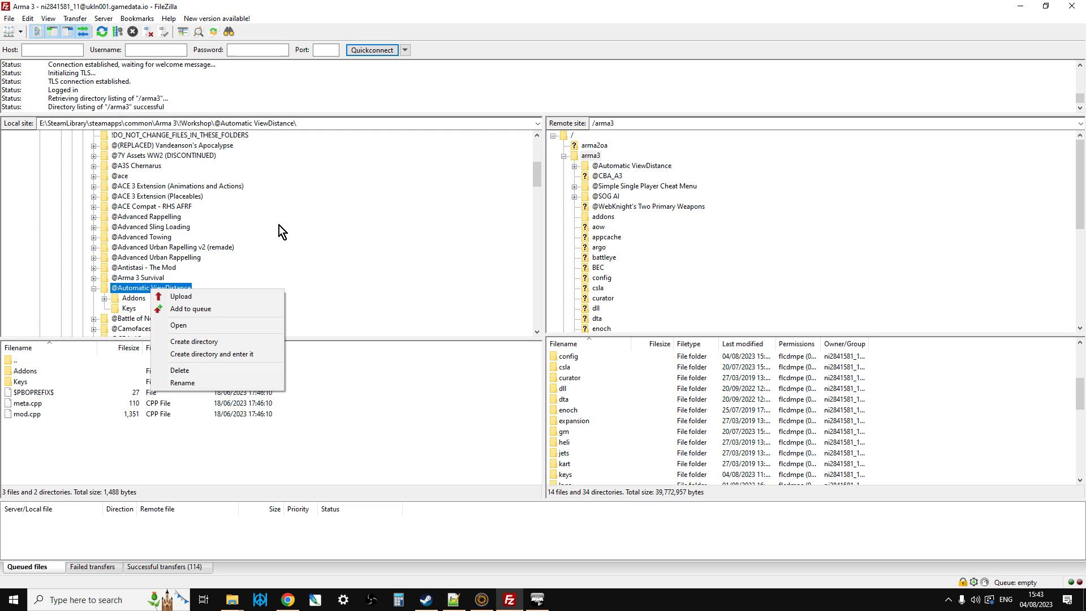
left_click(133, 310)
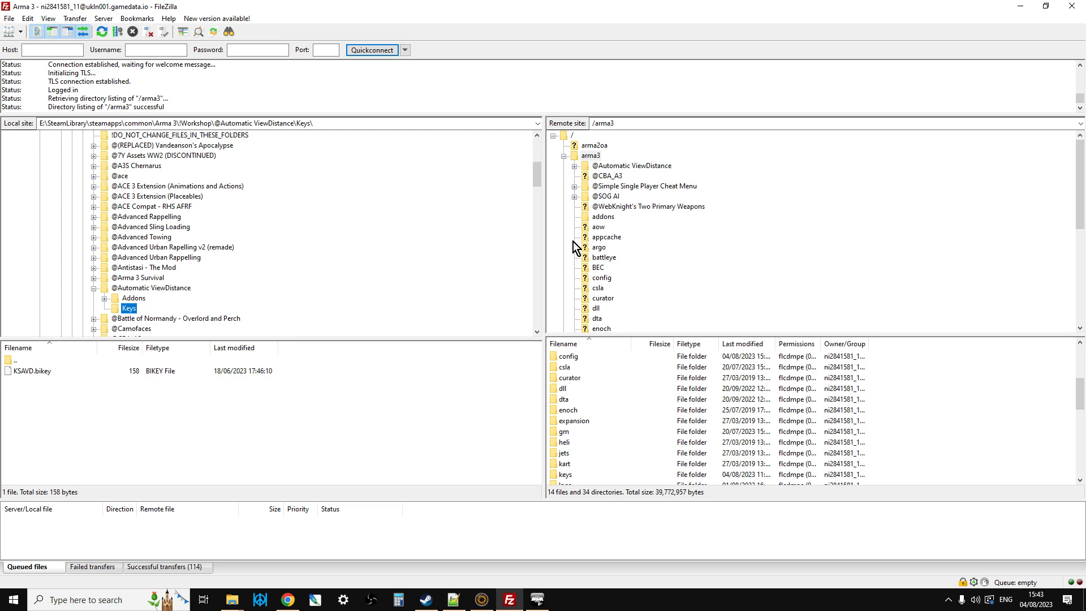
Open the server's /arma3/keys folder and check that KSAVD.bikey is there
scroll(621, 226, "down", 5)
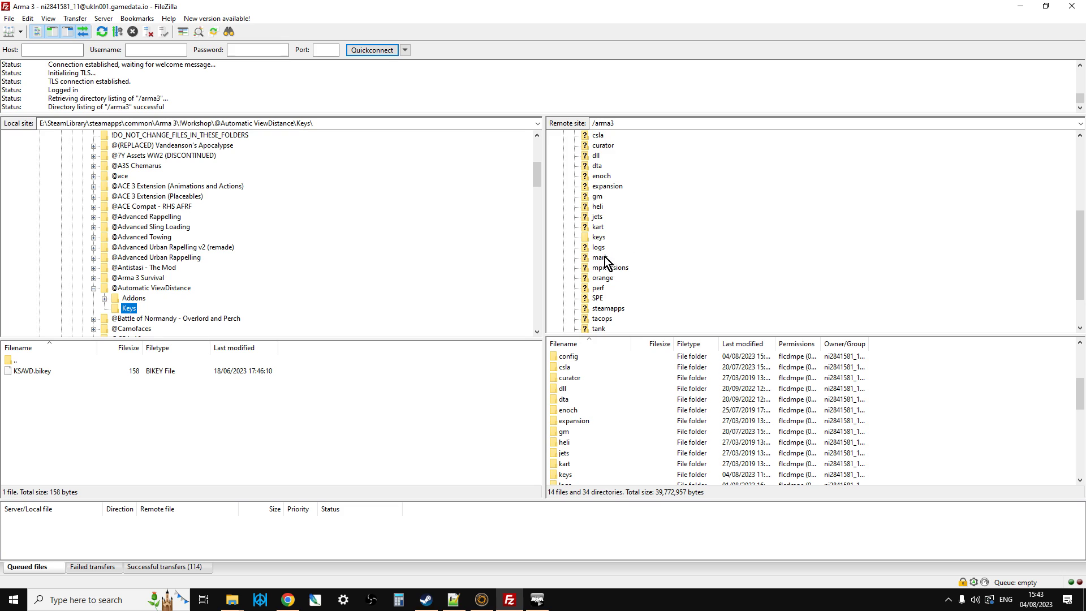
left_click(598, 237)
right_click(133, 373)
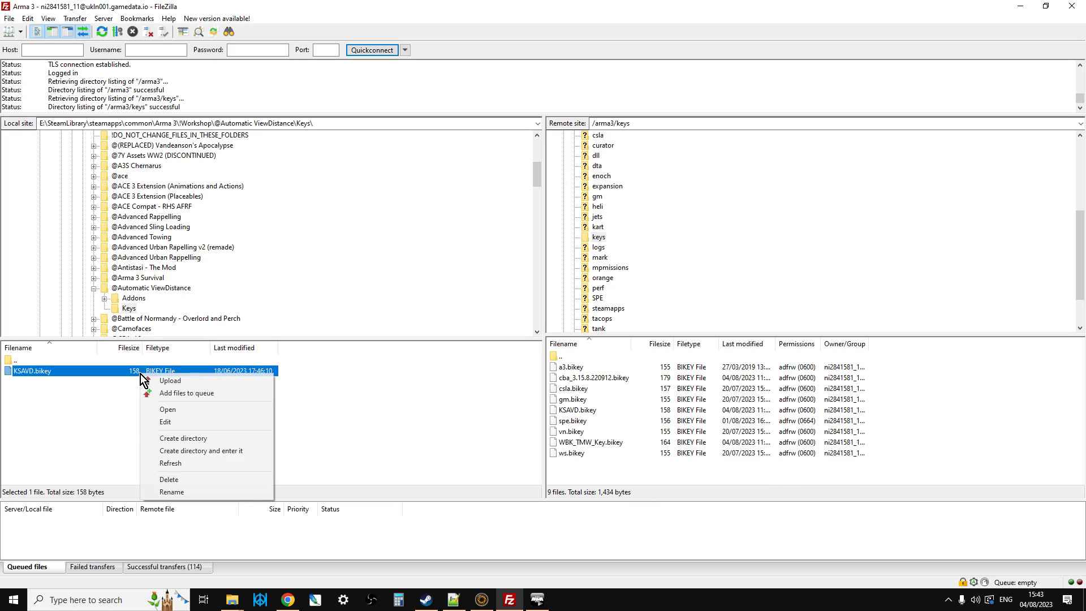
left_click(634, 386)
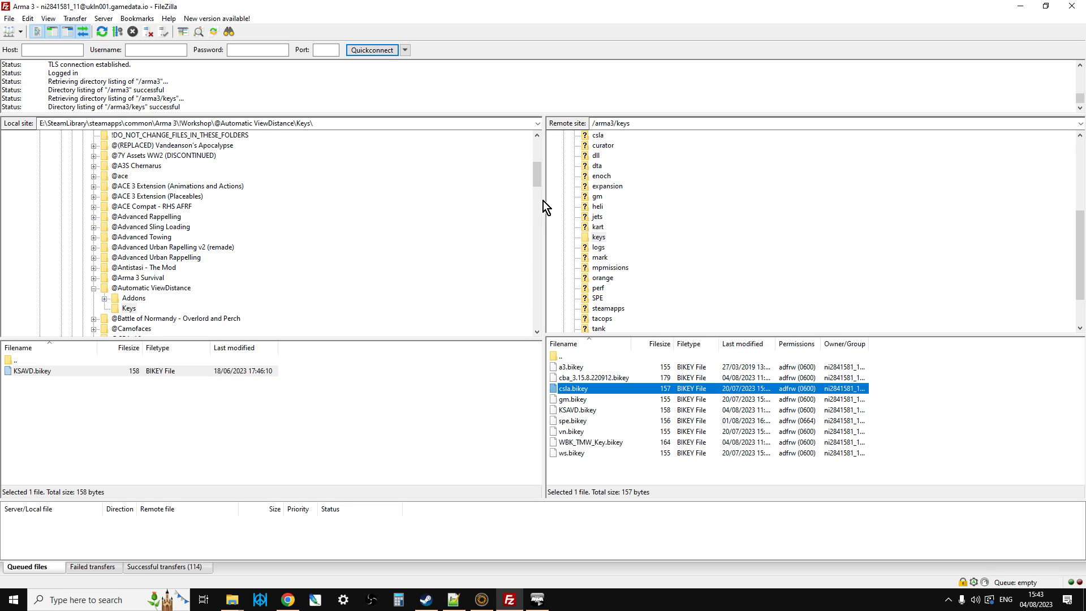
Look over the Nitrado config page, then bring up the Arma 3 Launcher
left_click(288, 599)
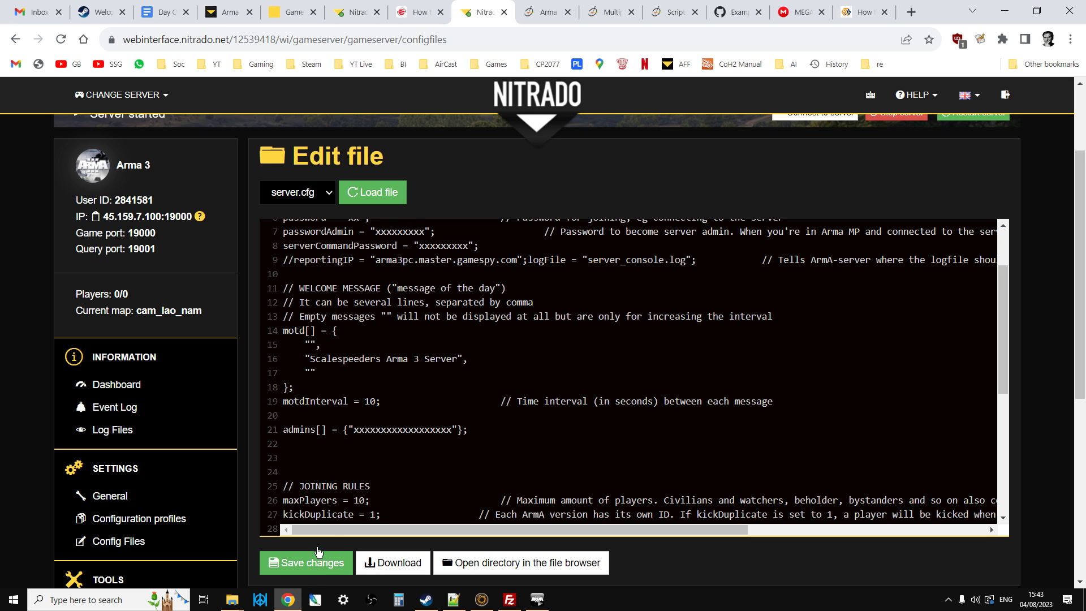
scroll(1064, 255, "up", 1)
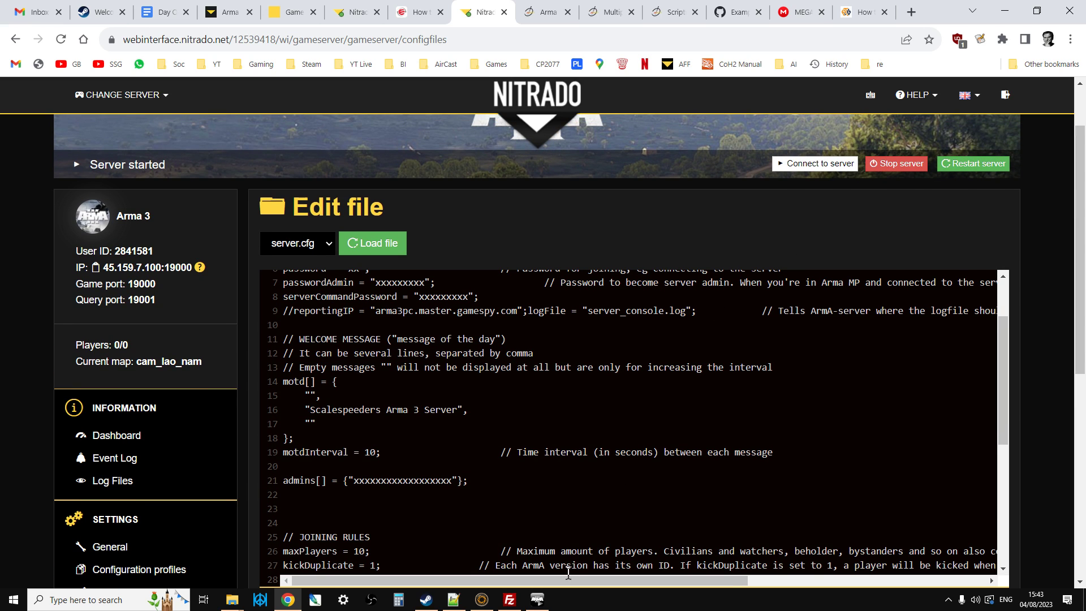
left_click(537, 600)
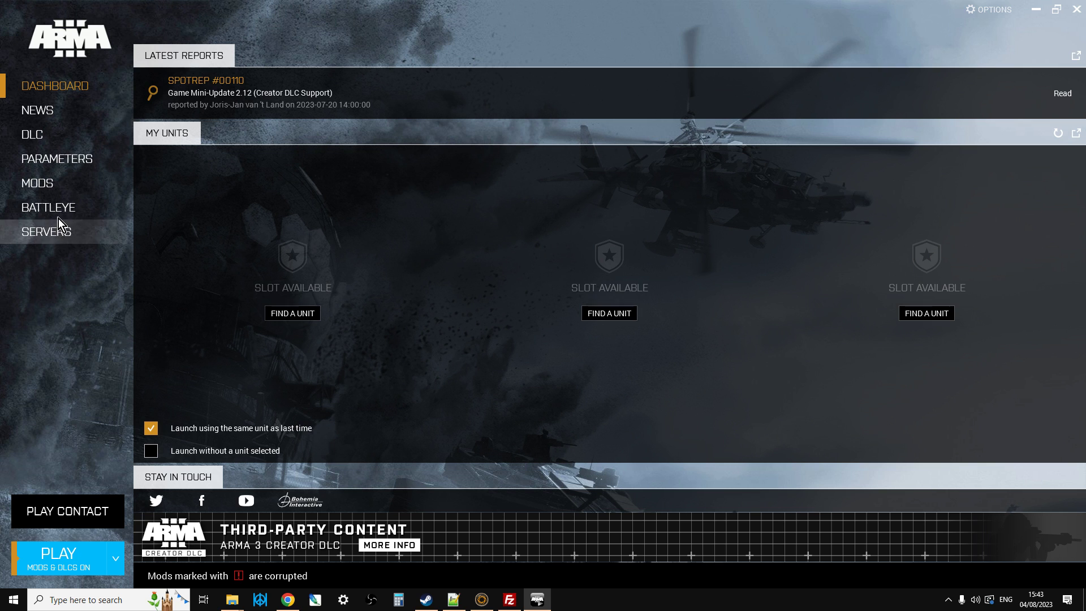
Confirm S.O.G. Prairie Fire DLC is loaded and review the five loaded mods, including SOG AI
left_click(32, 134)
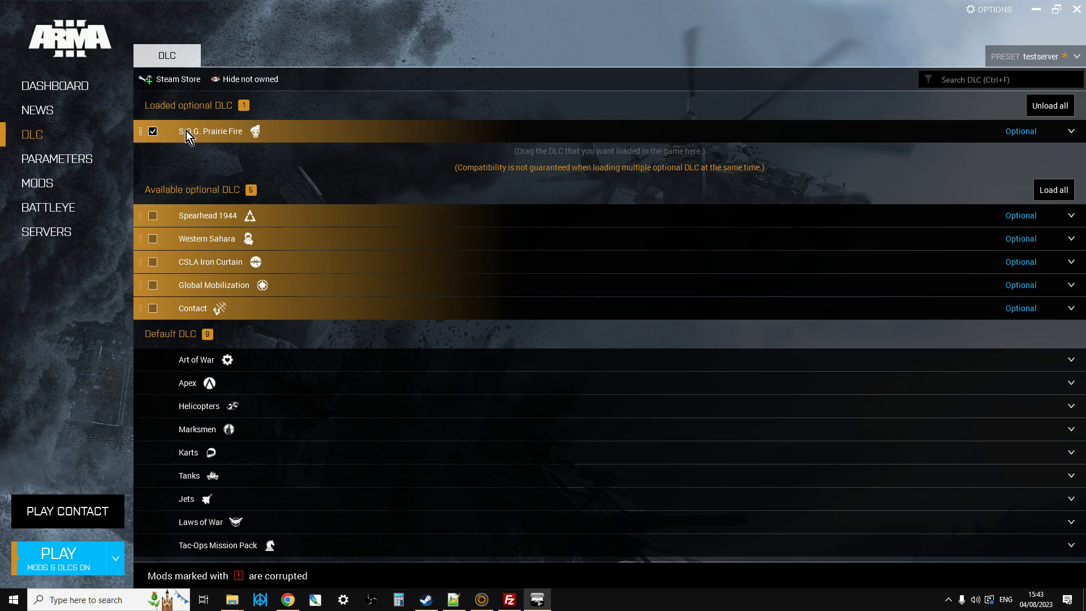
left_click(53, 185)
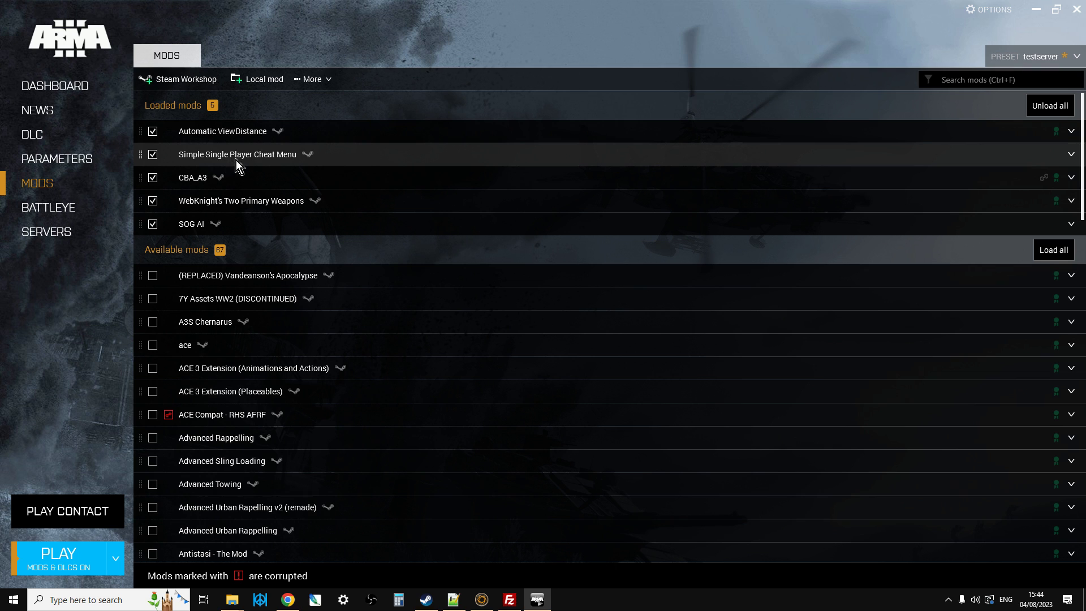
Launch Arma 3 with the testserver mod preset loaded
left_click(55, 559)
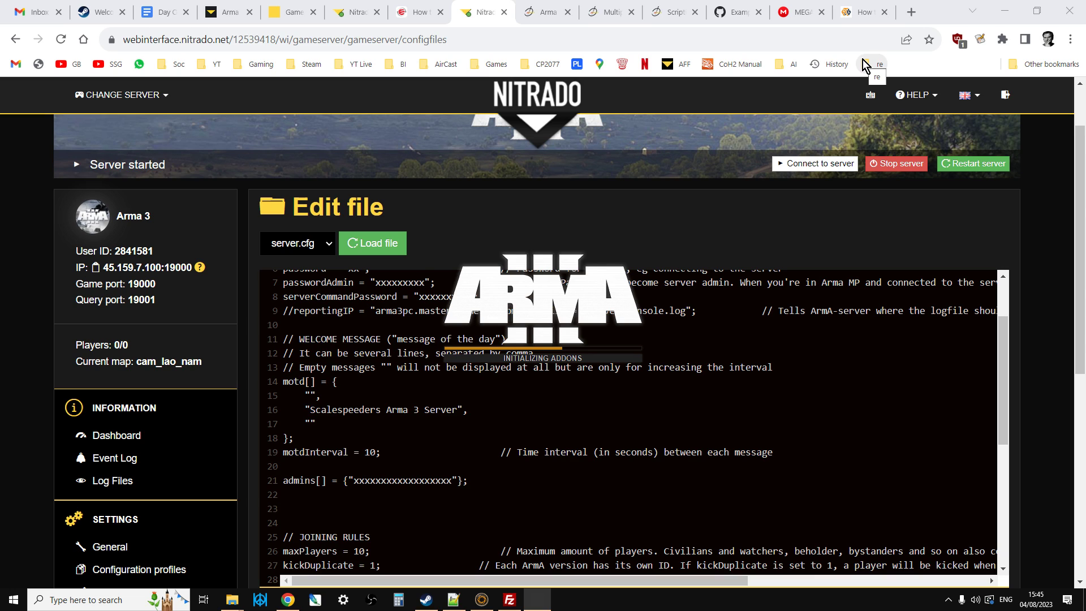
Switch to the other Nitrado tab in Chrome while Arma 3 loads
left_click(353, 12)
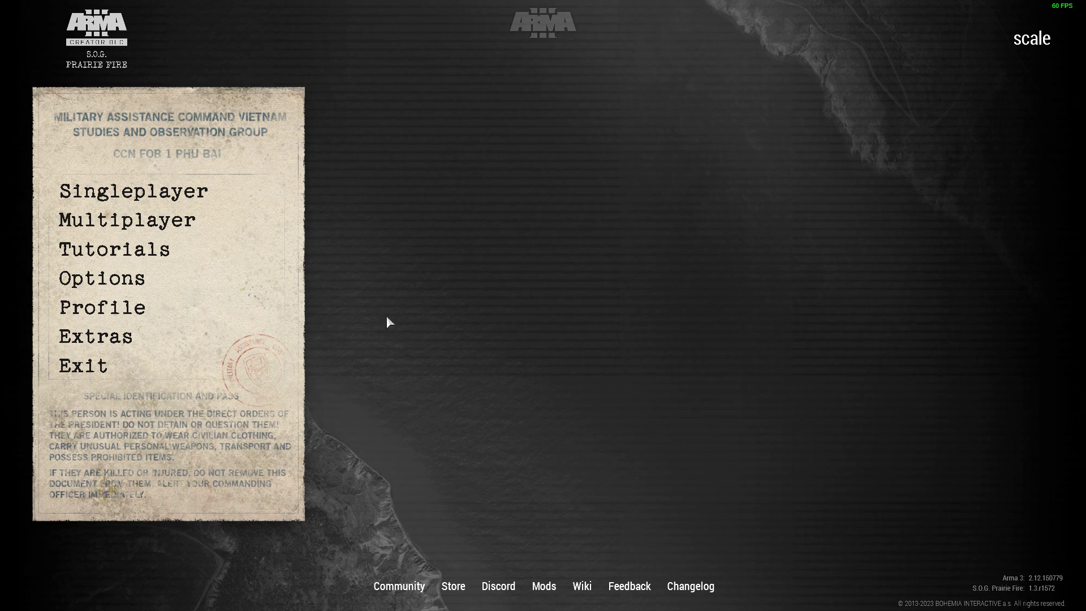
Find Scalespeeders Arma Server via the Modded and Recent filters and view its details
left_click(148, 222)
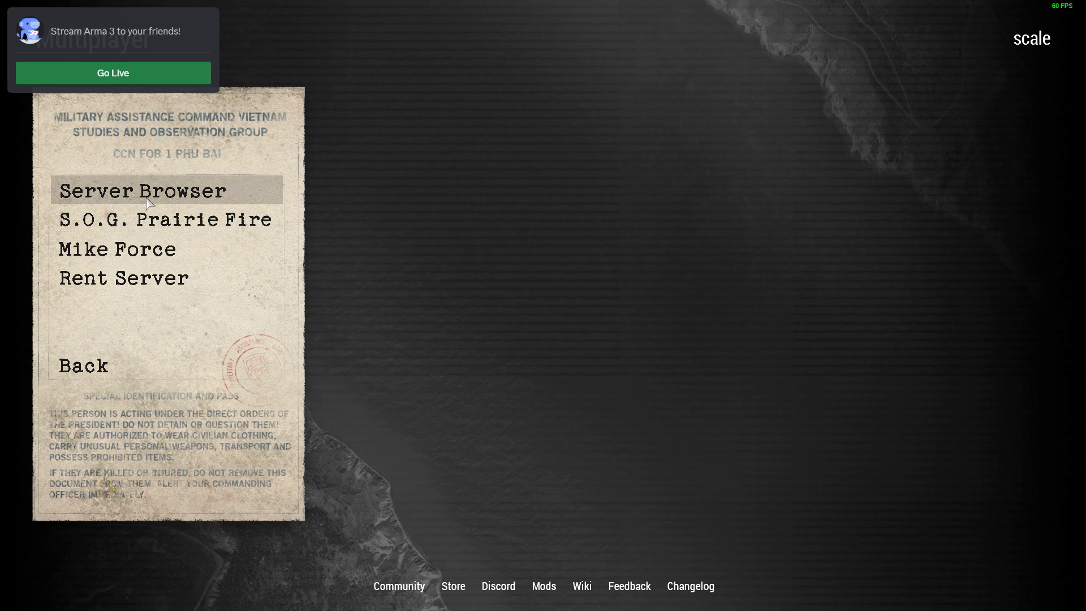
left_click(147, 193)
left_click(144, 215)
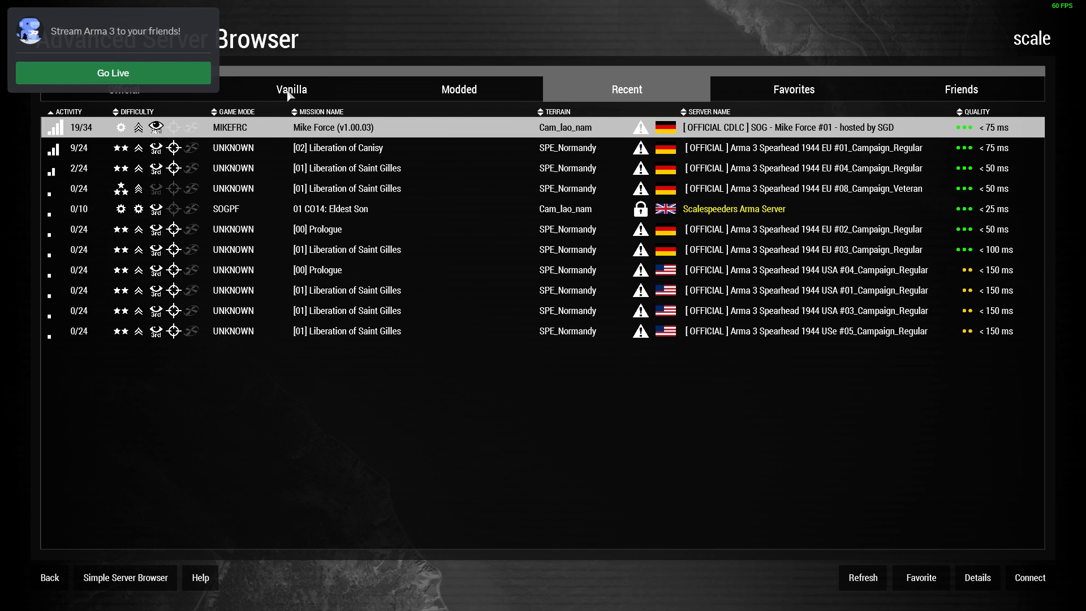
left_click(424, 94)
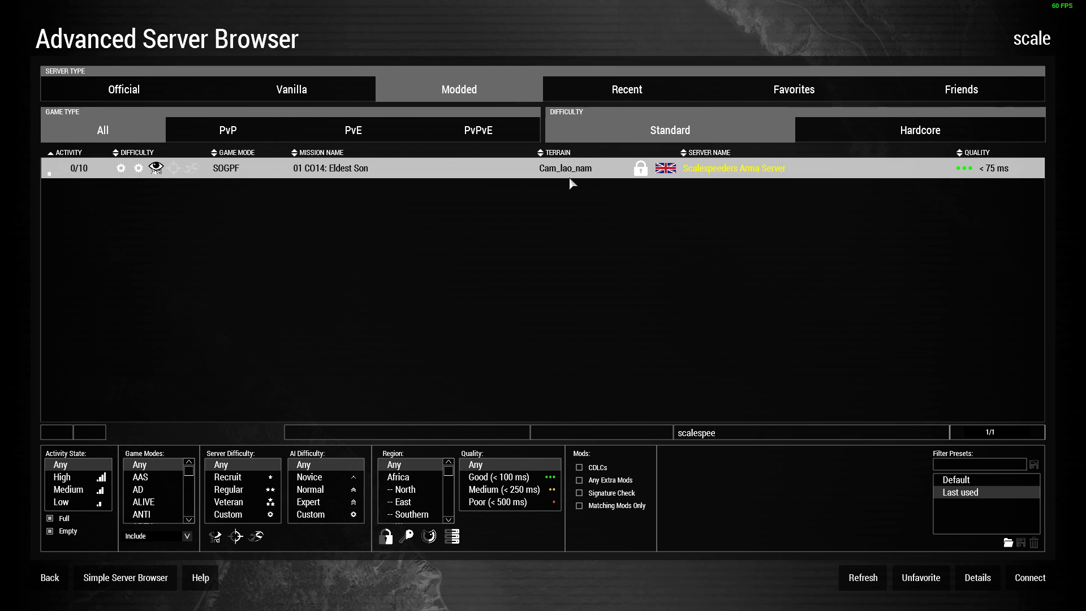
left_click(568, 90)
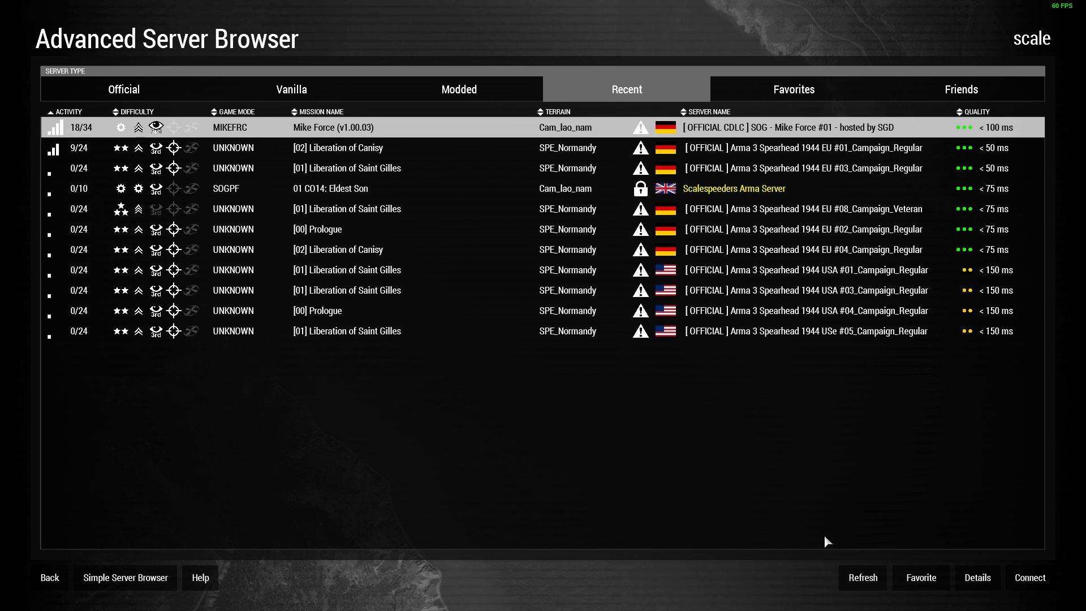
left_click(696, 190)
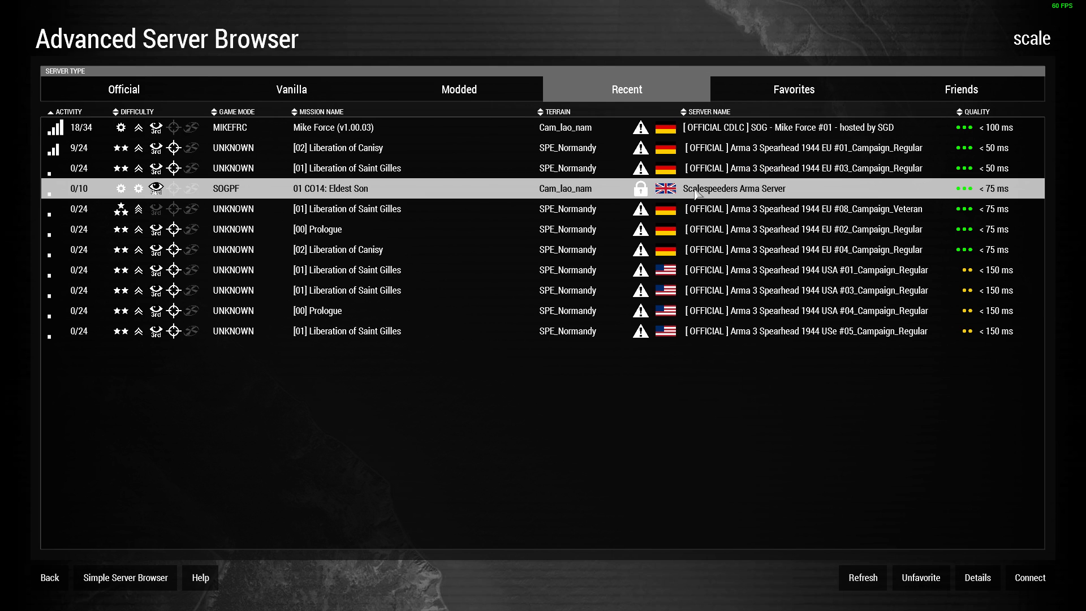
left_click(976, 583)
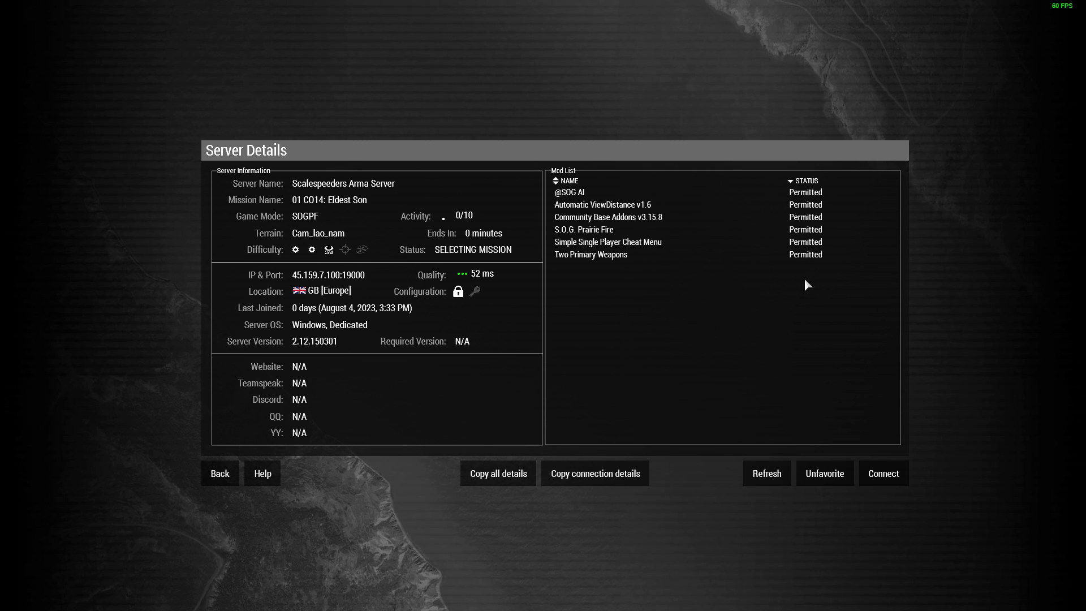
Join with the server password and vote for Cam Lao Nam's 01 CO14: Eldest Son on Regular
left_click(882, 482)
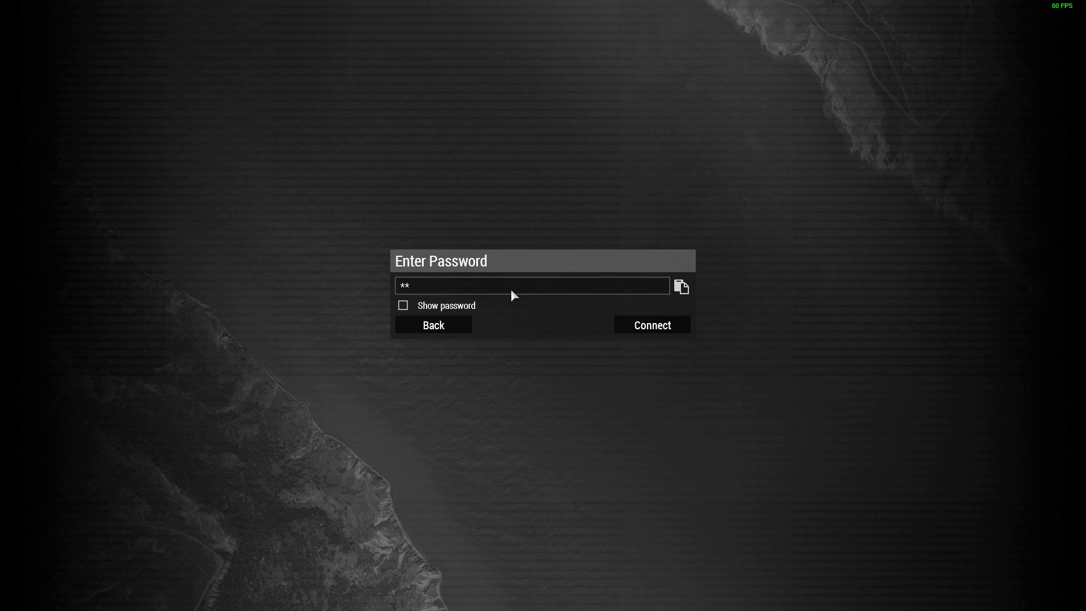
left_click(663, 329)
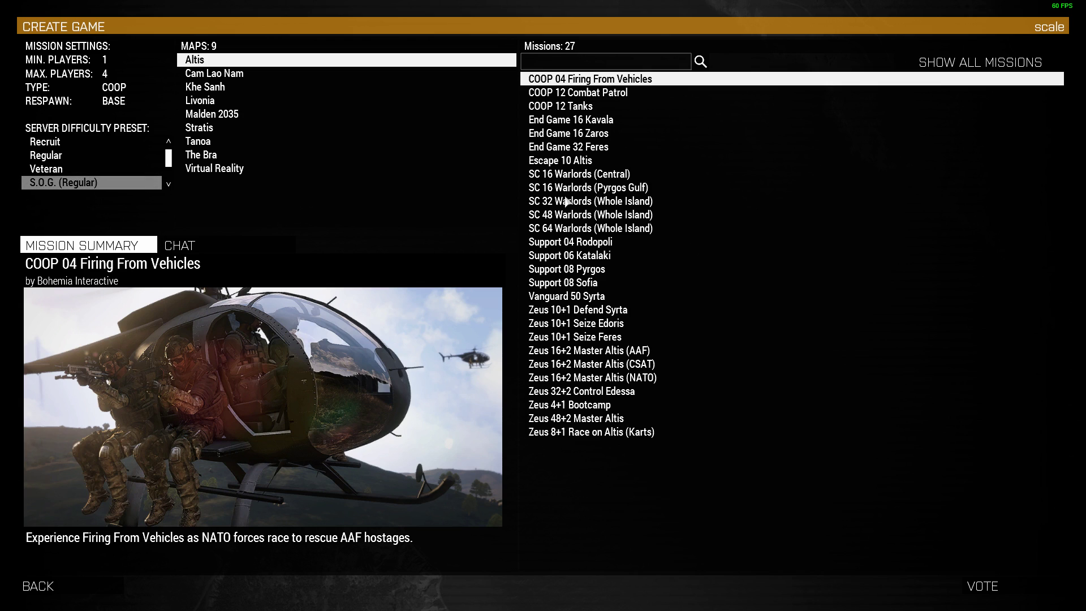
left_click(214, 74)
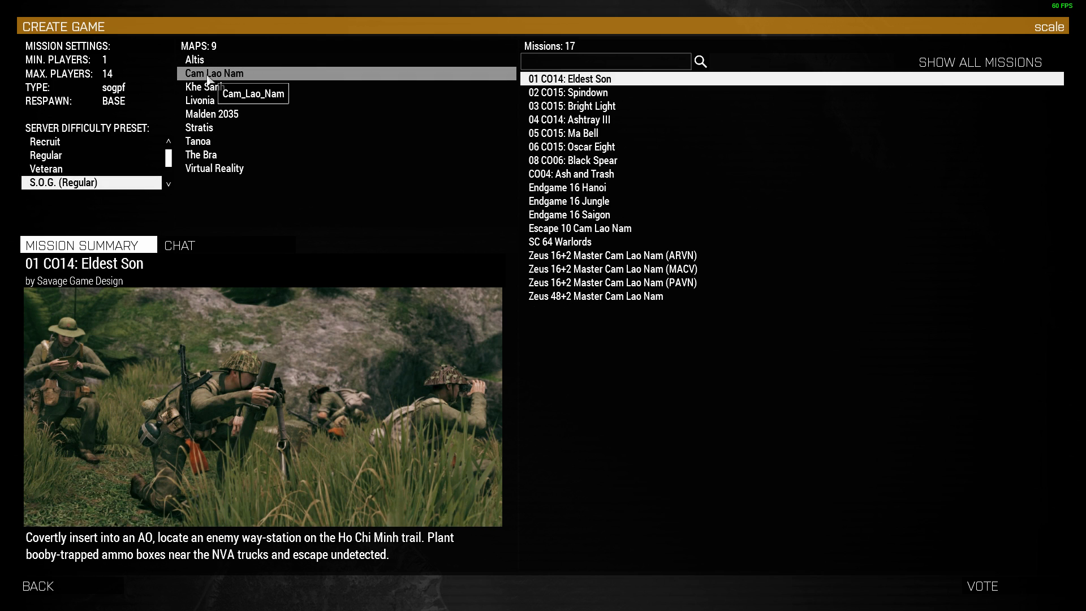
left_click(66, 144)
left_click(63, 154)
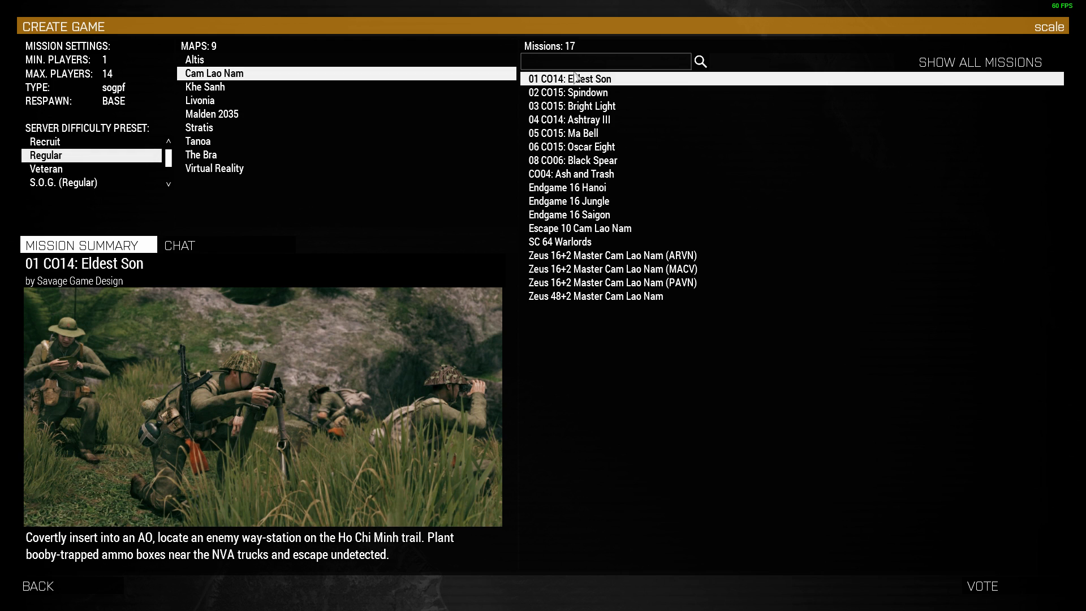
left_click(990, 585)
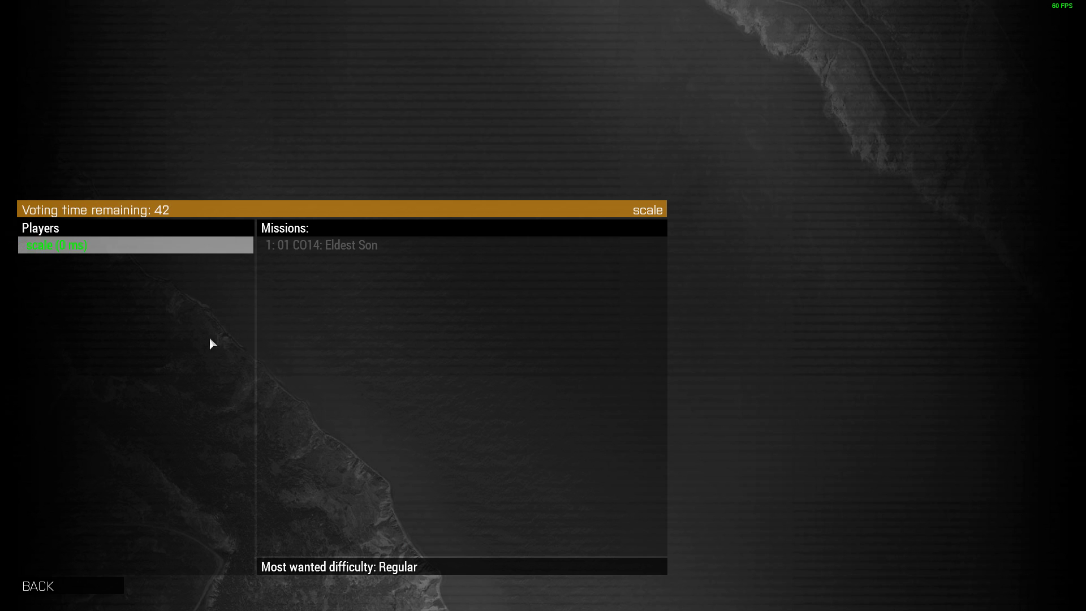
Leave the vote and log in as admin by sending #login with the admin password in chat
left_click(82, 592)
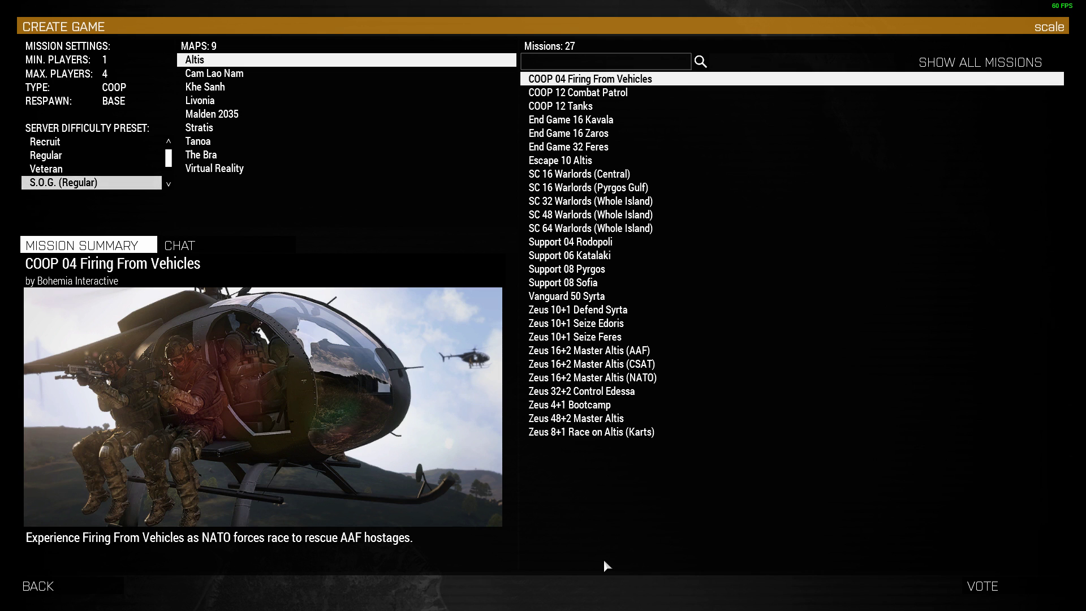
key("slash")
type("lo")
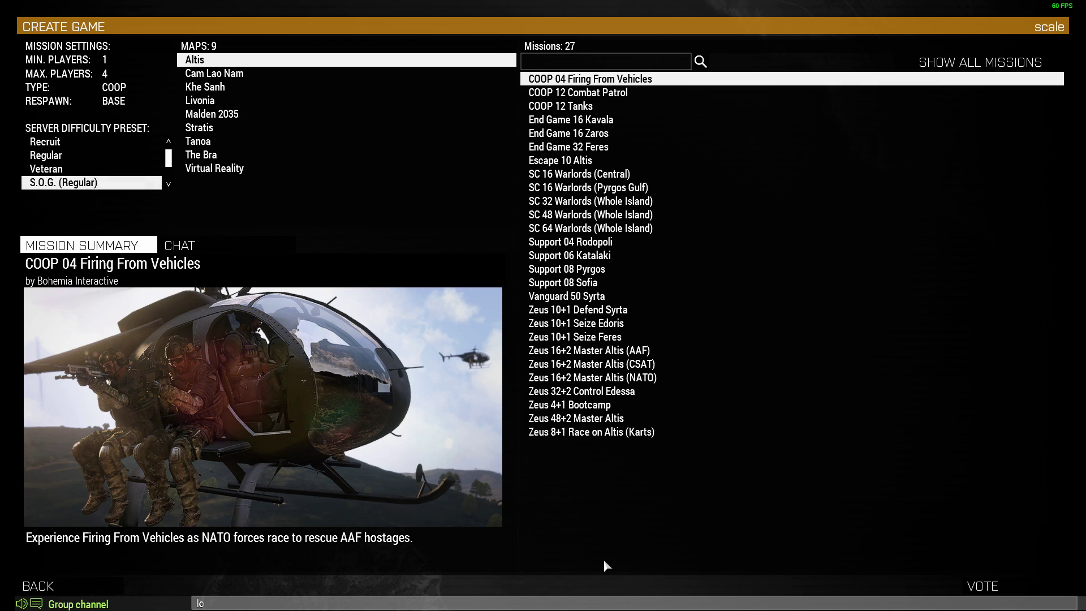
key("BackSpace")
key("BackSpace")
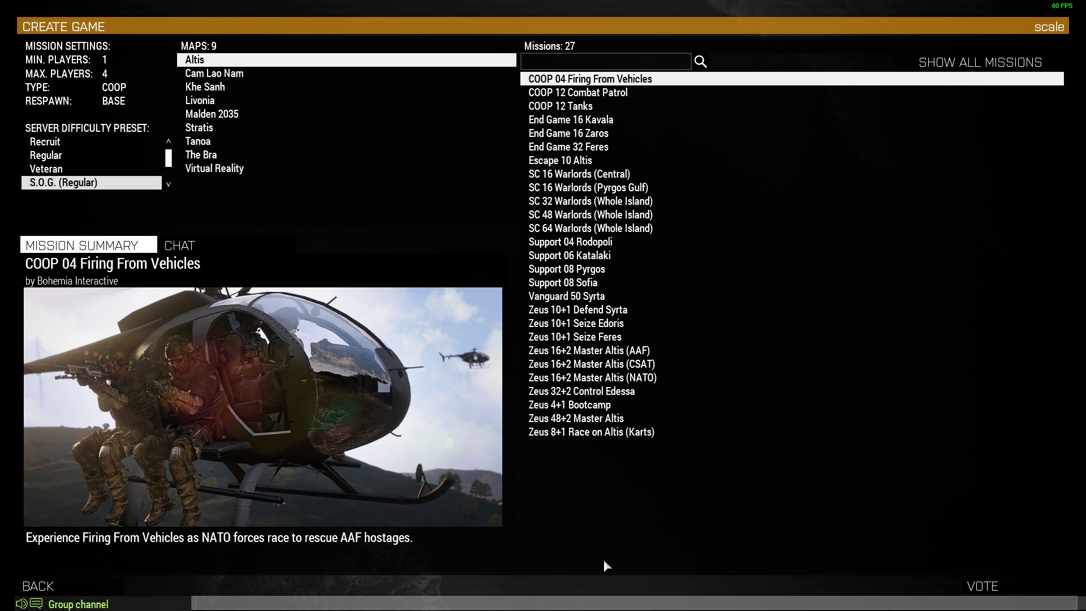
type("/")
key("BackSpace")
type("#")
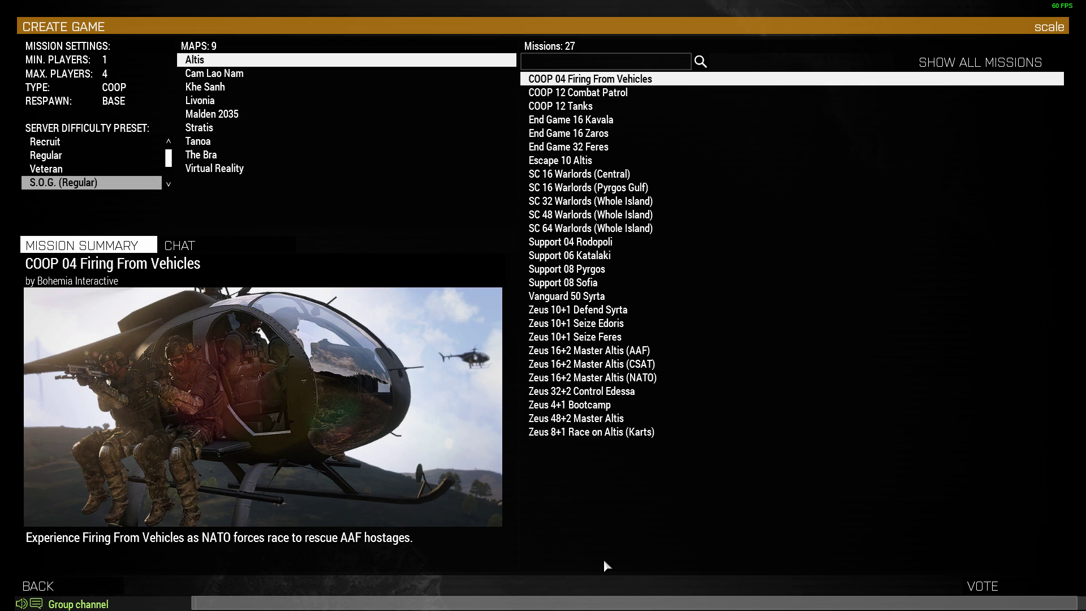
type("login")
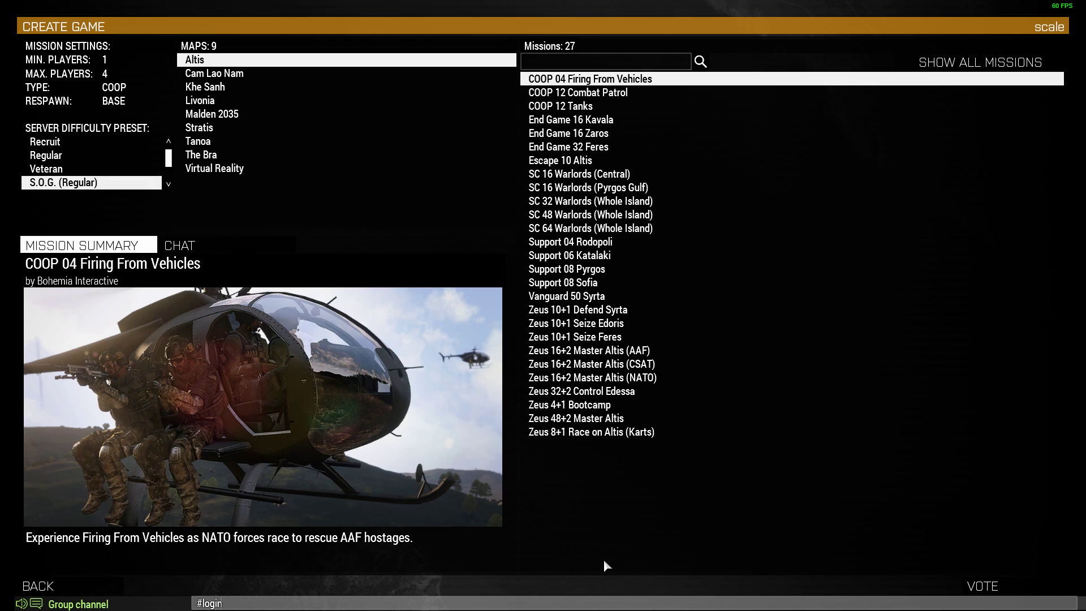
key("Return")
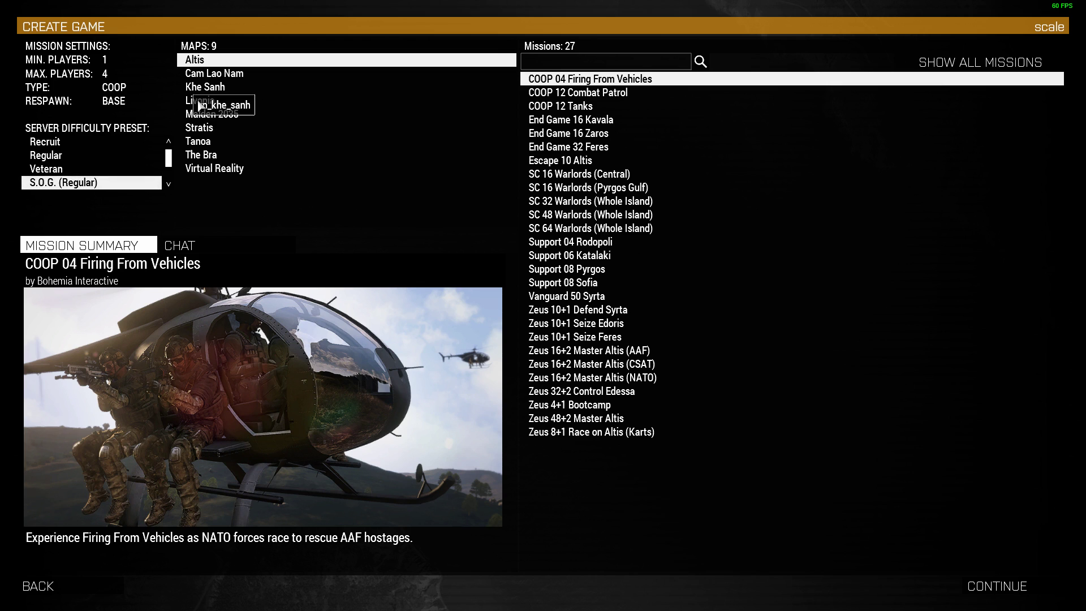
Start Cam Lao Nam mission 03 CO15: Bright Light in the One-zero Team Leader slot
left_click(212, 73)
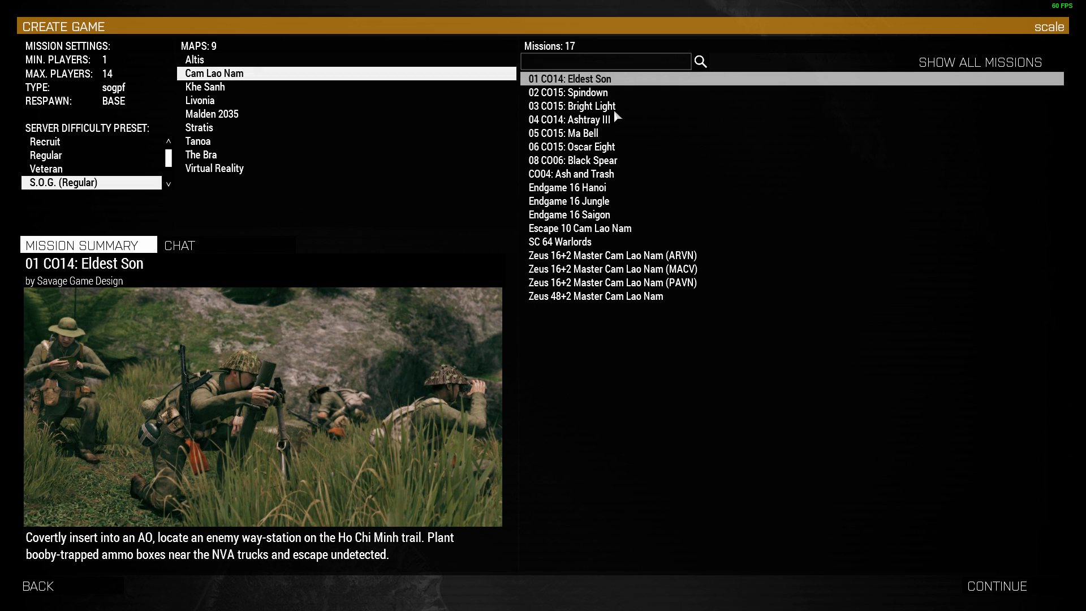
left_click(599, 107)
left_click(988, 589)
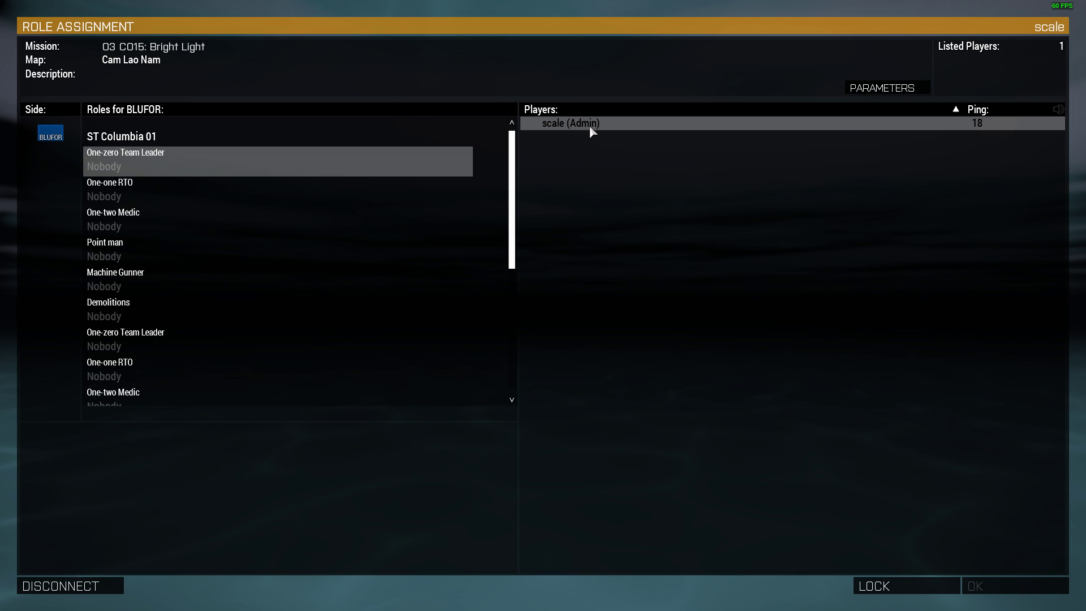
left_click_drag(589, 124, 132, 160)
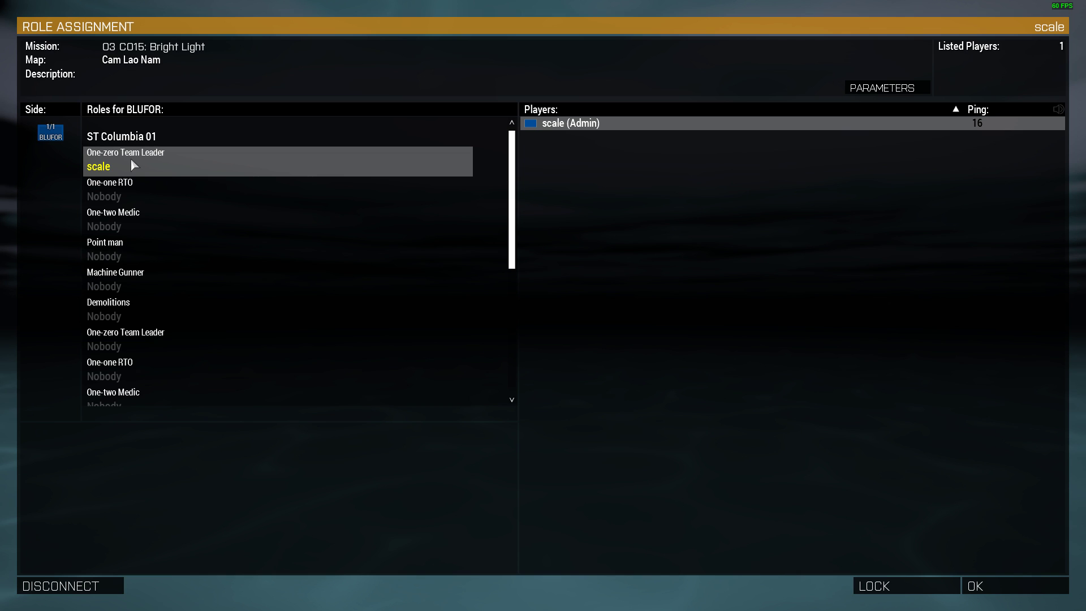
scroll(186, 305, "down", 5)
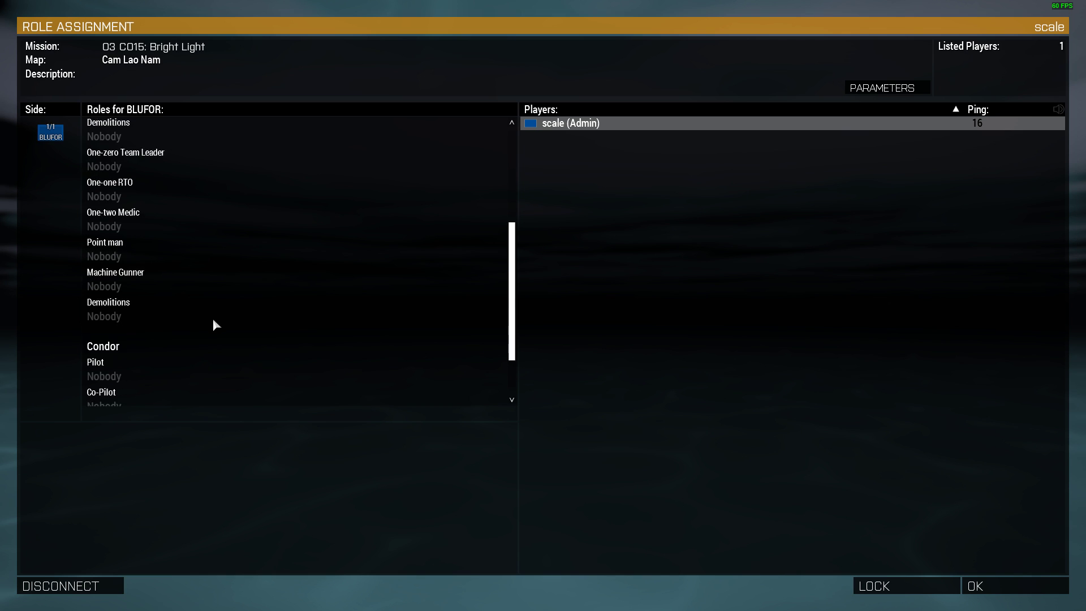
scroll(216, 322, "up", 3)
scroll(216, 334, "down", 3)
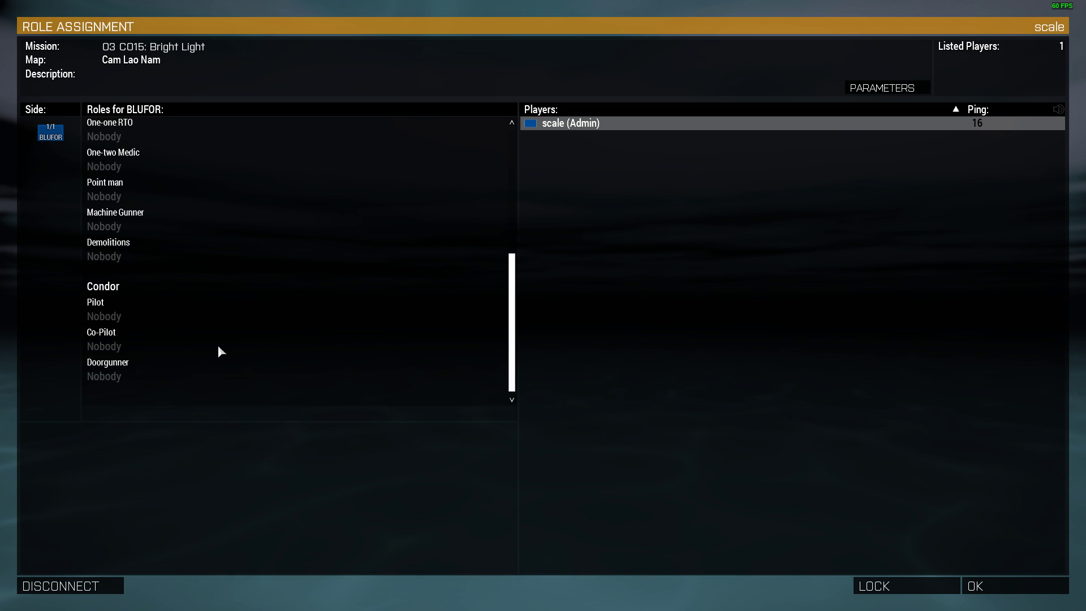
scroll(219, 348, "up", 5)
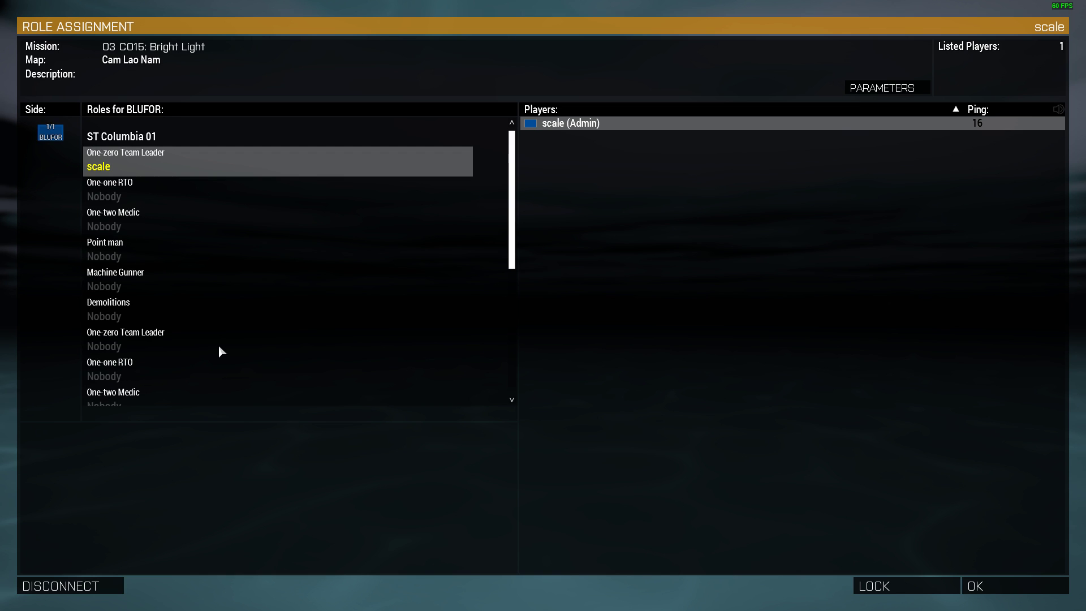
left_click(989, 592)
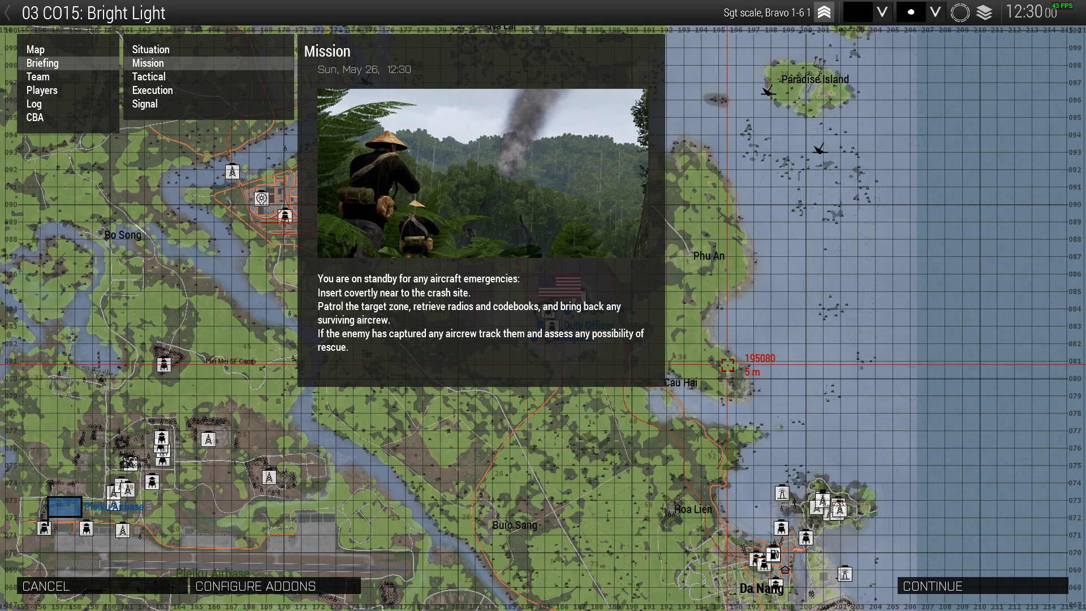
Start the Bright Light mission and walk out of the barracks into the camp street in third-person view
left_click(936, 588)
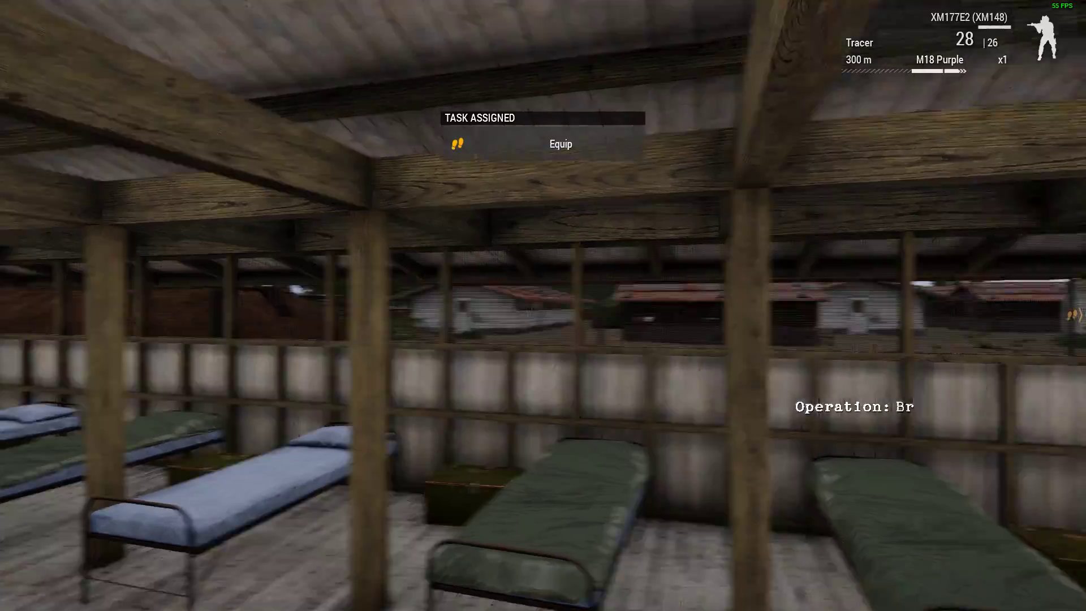
key("w")
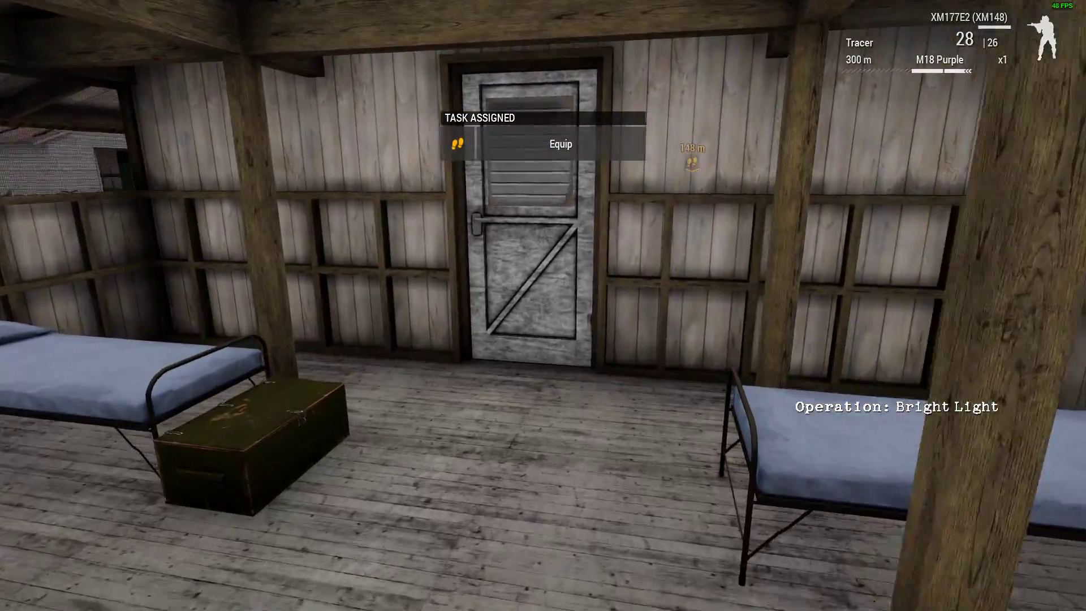
key("space")
key("w")
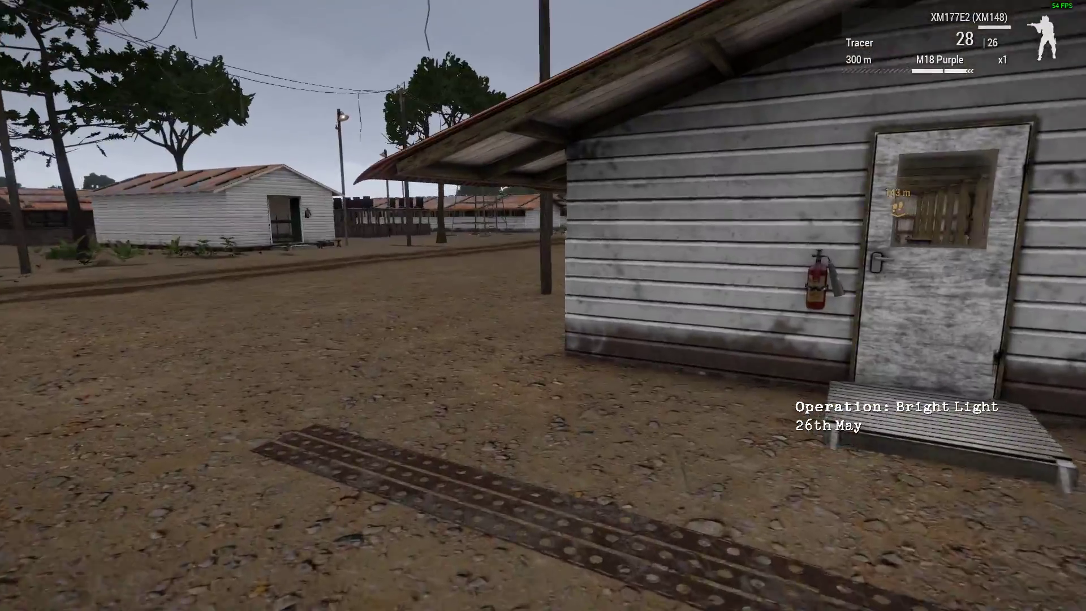
key("KP_Enter")
key("w")
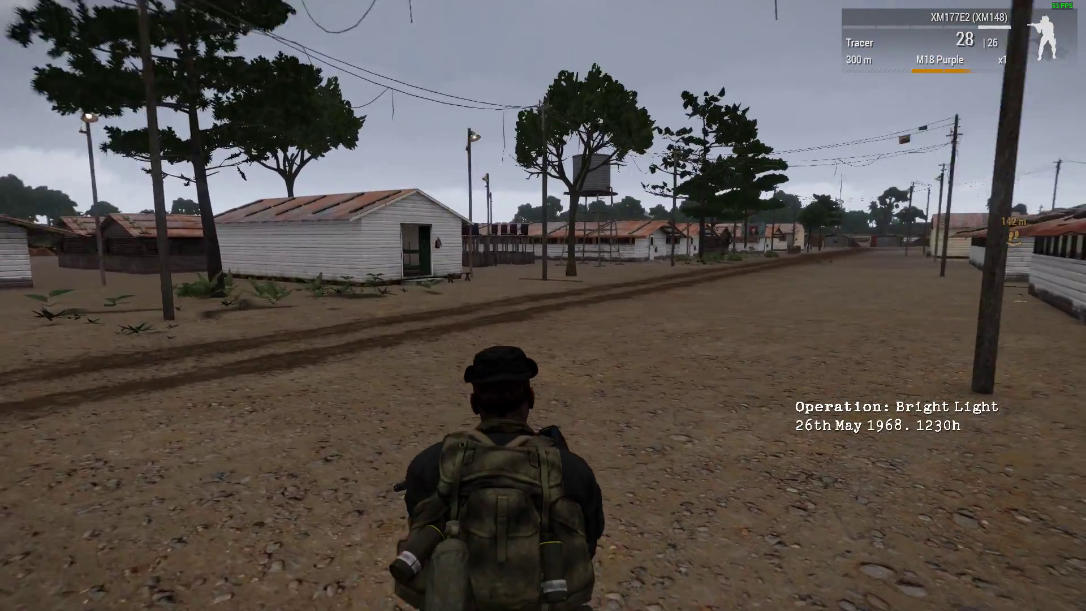
Load the SSPCM cheat menu from the map and open, then close, the Virtual Arsenal
key("m")
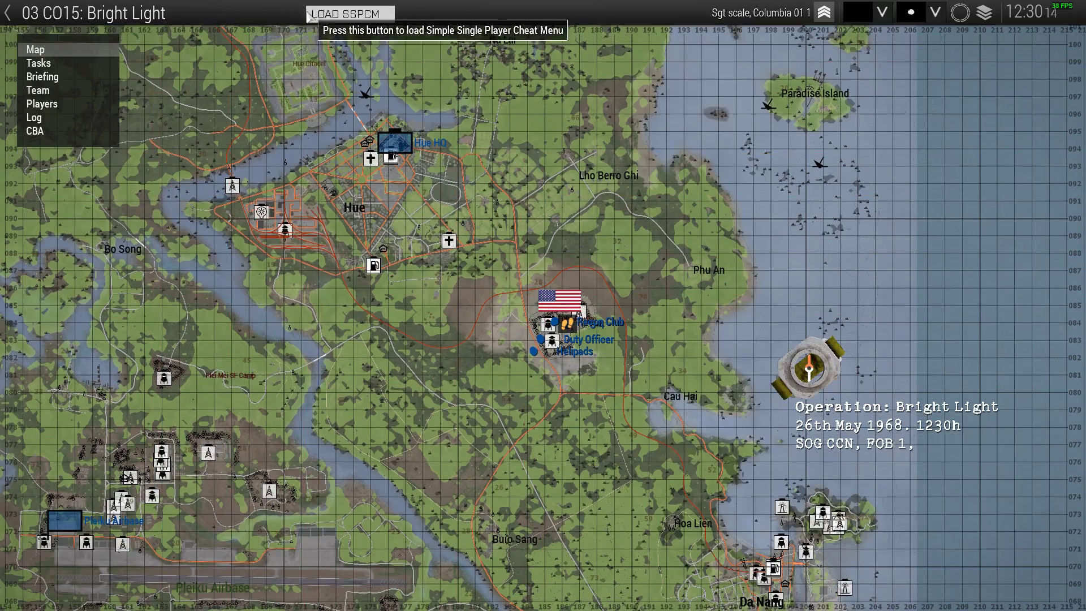
left_click(309, 15)
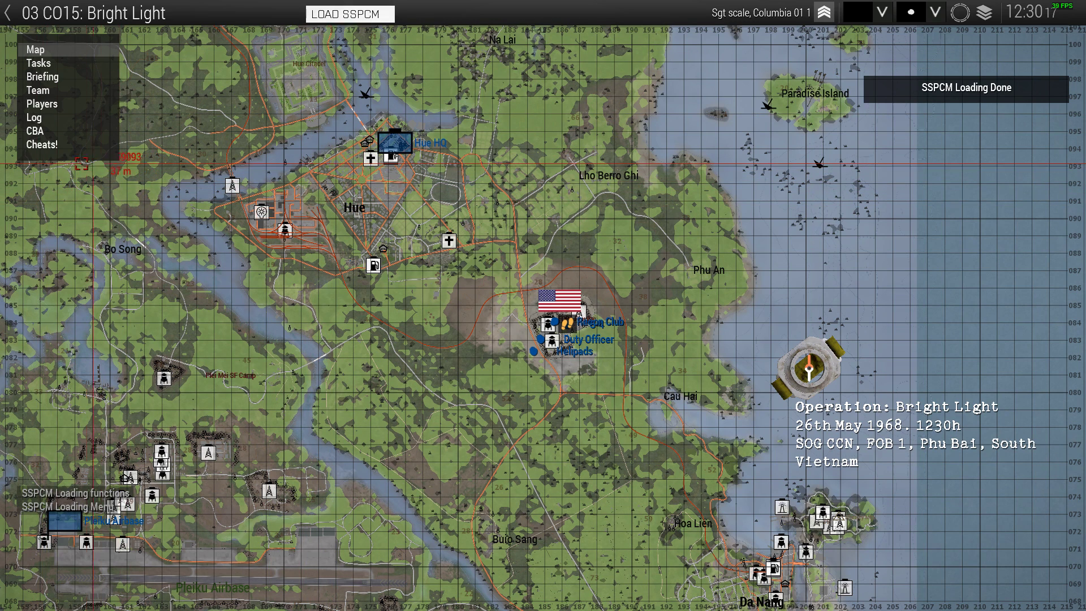
left_click(51, 149)
left_click(163, 172)
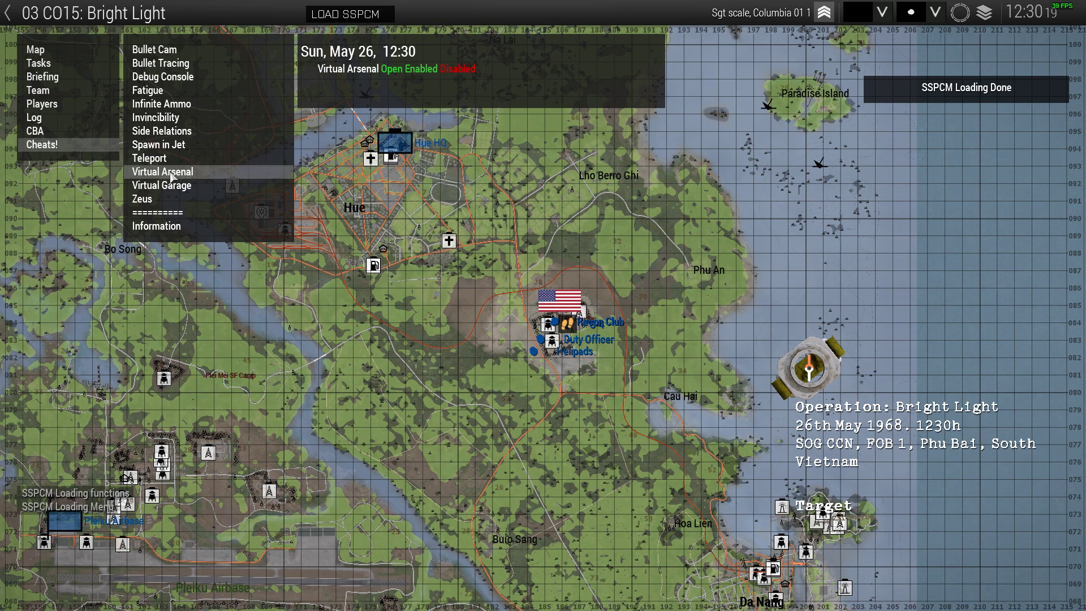
left_click(392, 68)
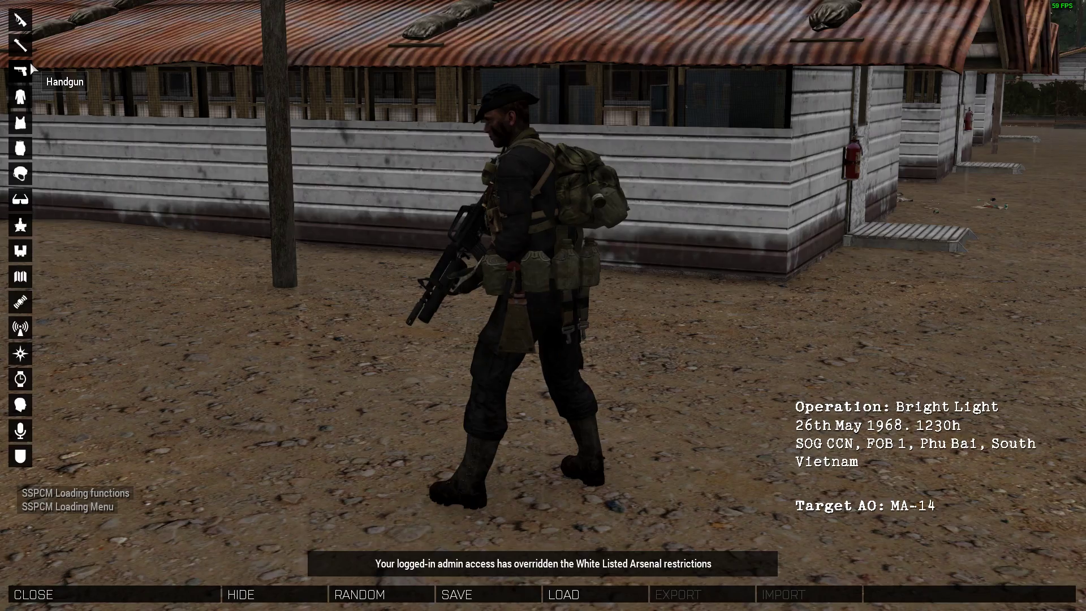
key("Escape")
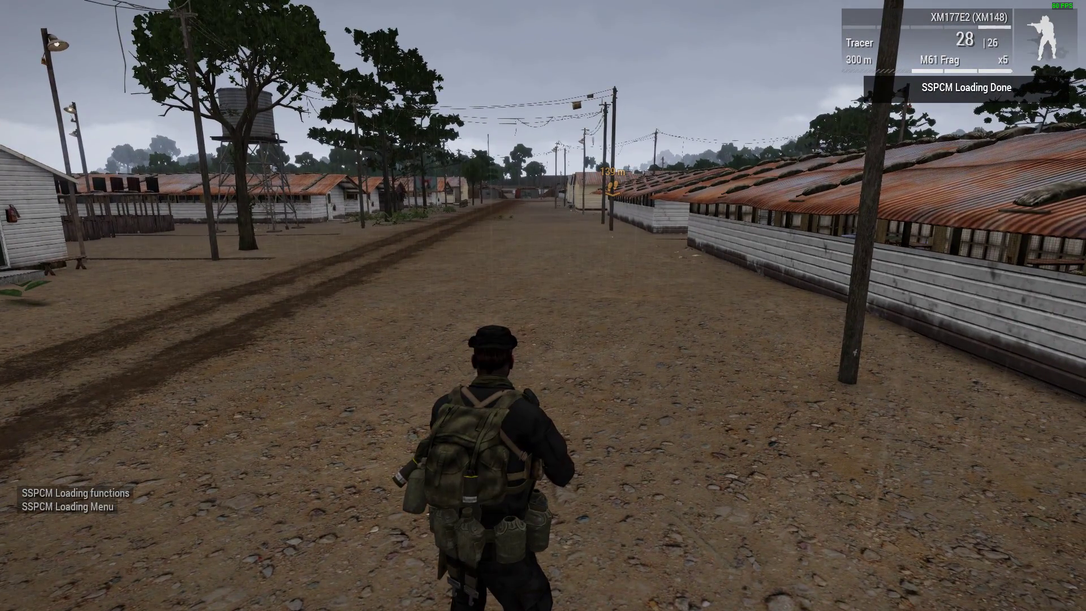
Set Bullet Cam to Enabled in the map's Cheats! list
key("m")
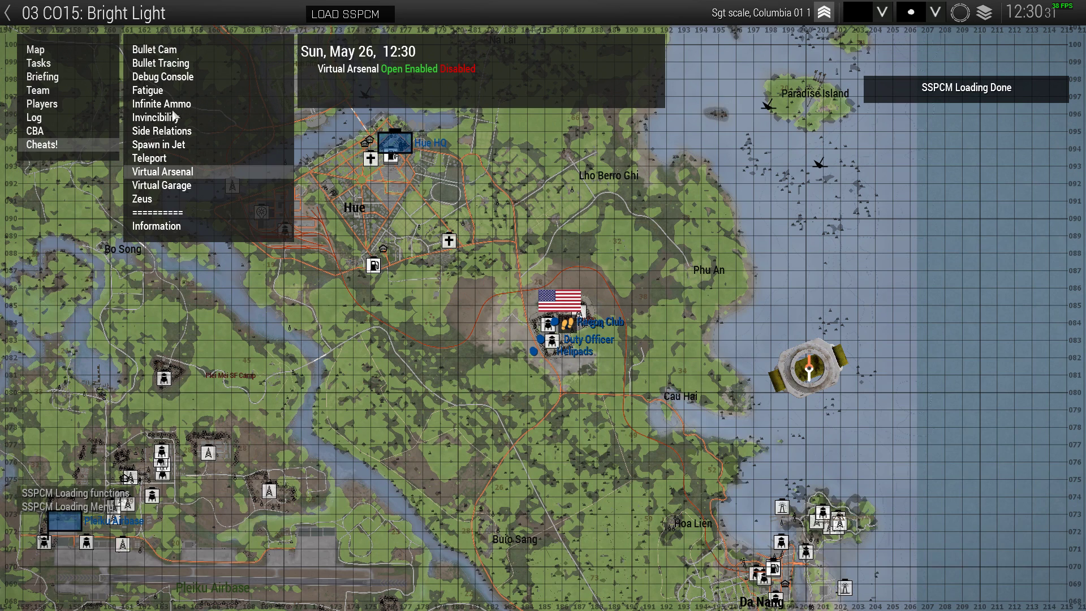
left_click(161, 160)
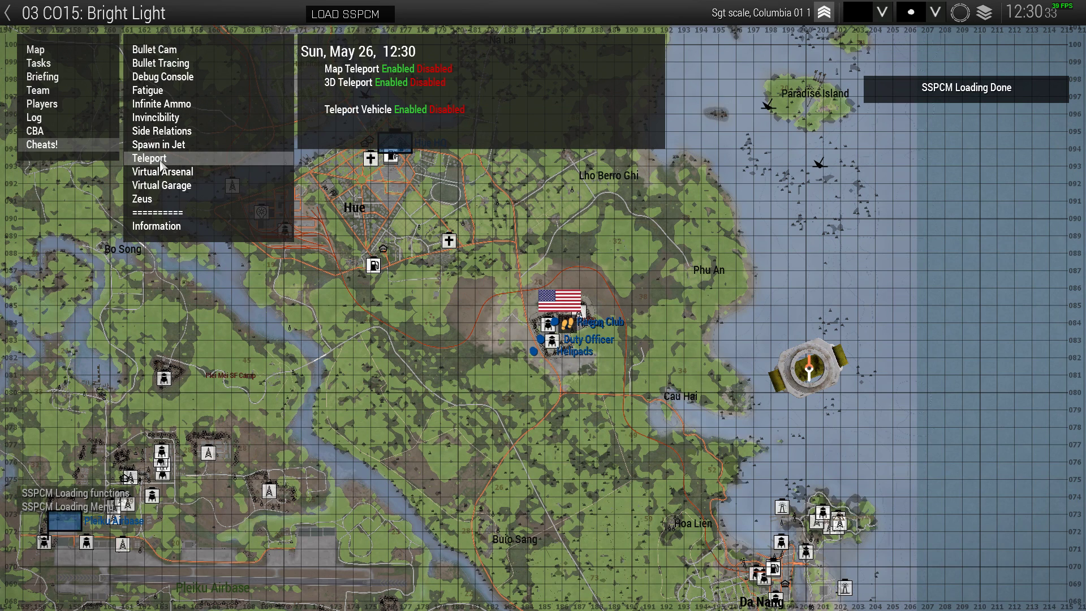
left_click(154, 51)
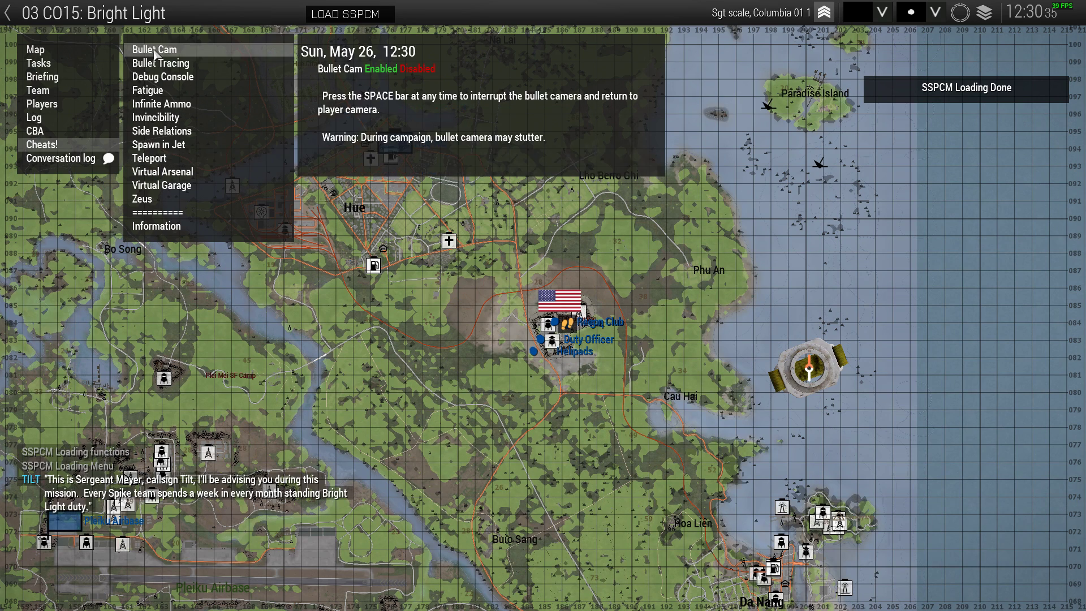
left_click(371, 68)
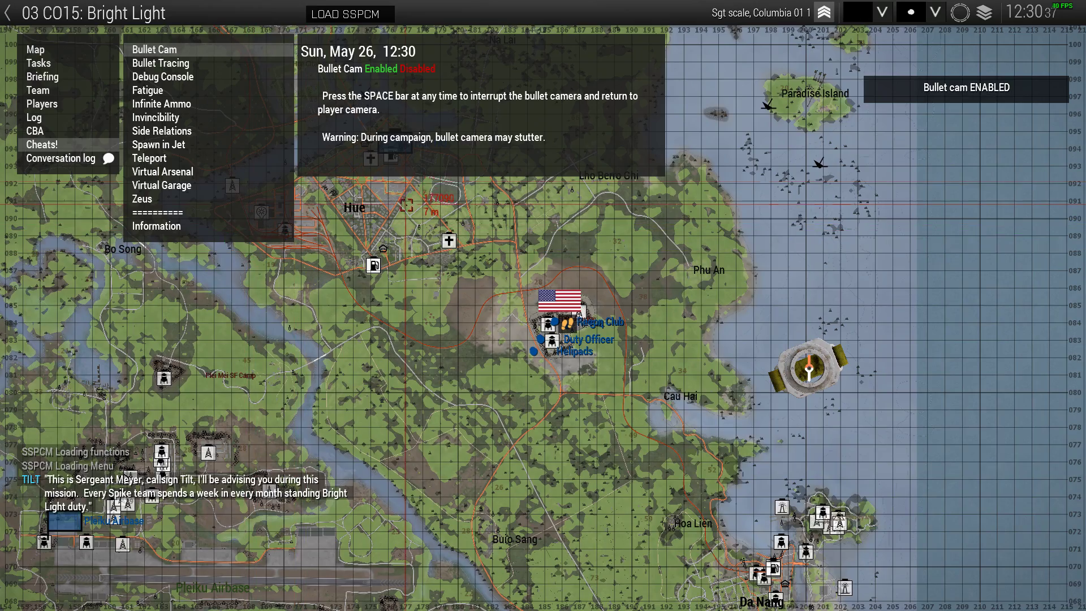
key("m")
Aim down sights and fire two test shots across the camp
key("KP_Enter")
left_click(543, 305)
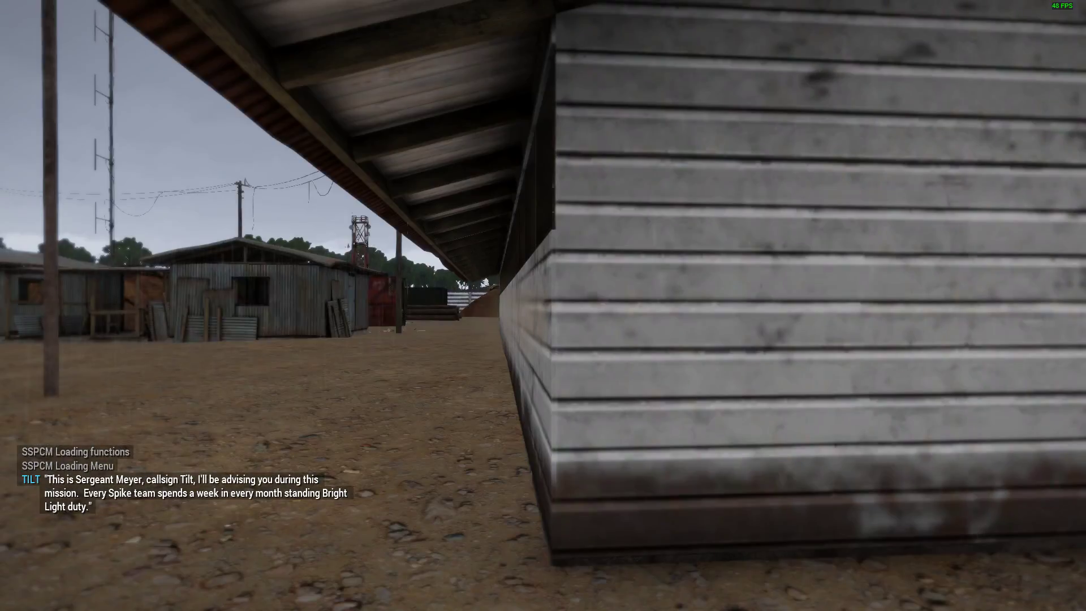
key("KP_Enter")
key("KP_Enter")
left_click(543, 305)
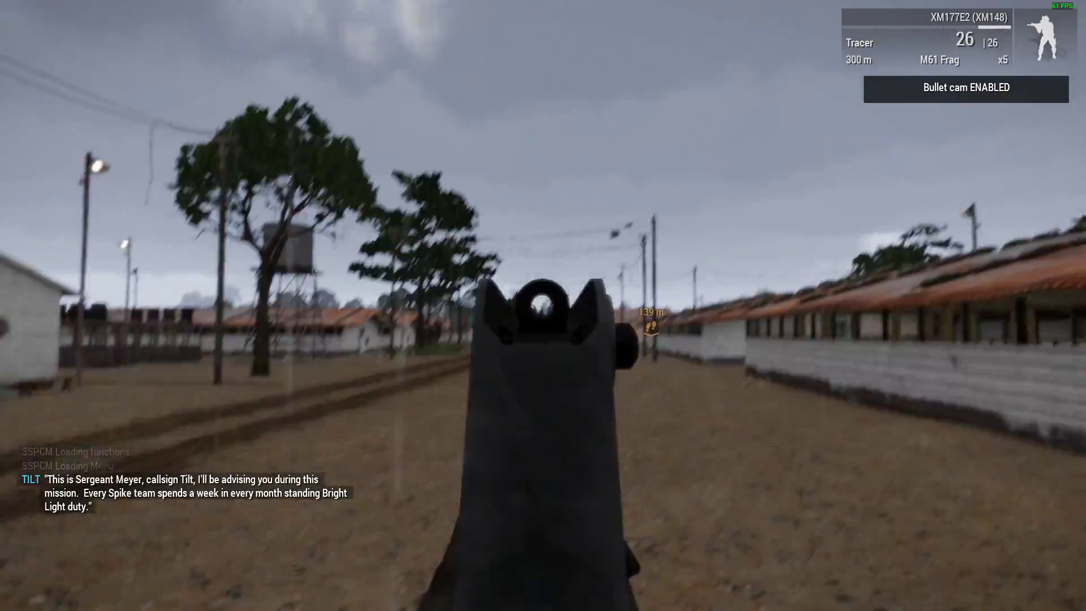
Spawn the RT Columbia (9 AI) team around the player with Pick Group
key("KP_Enter")
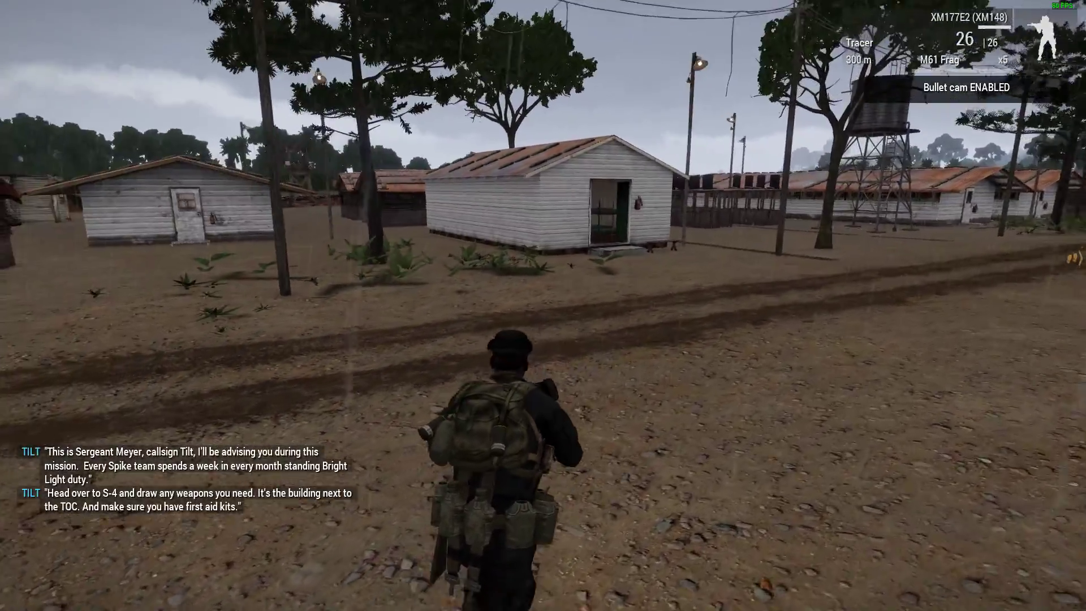
scroll(543, 306, "down", 1)
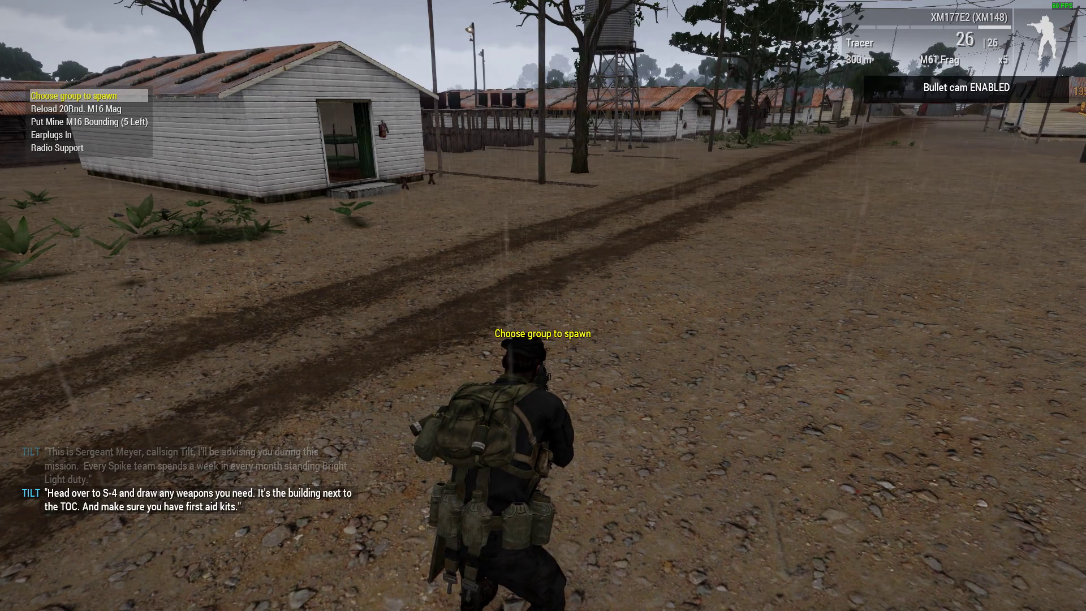
key("space")
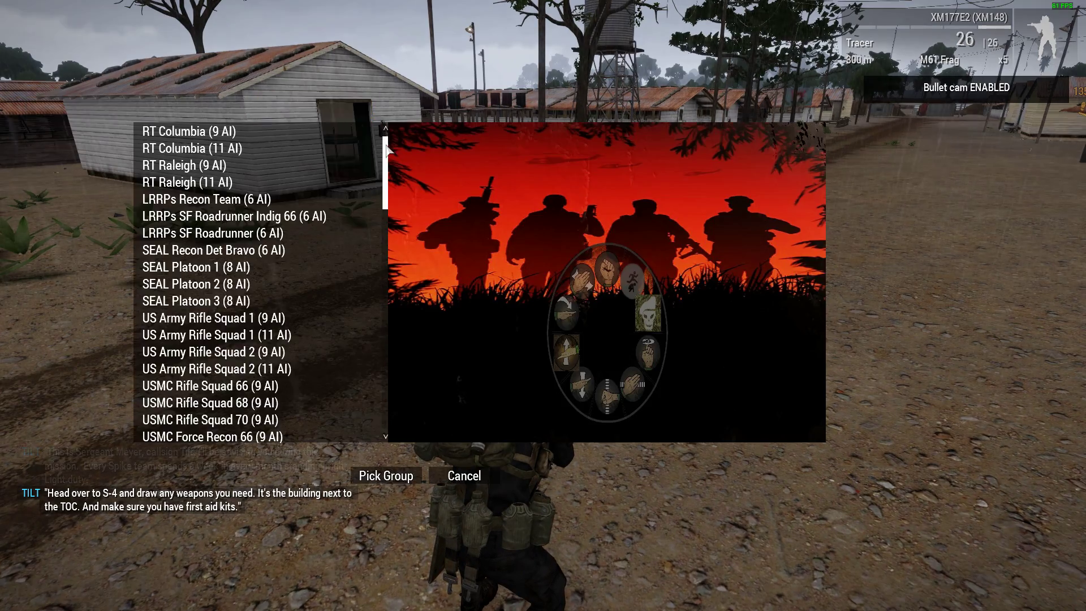
left_click(192, 131)
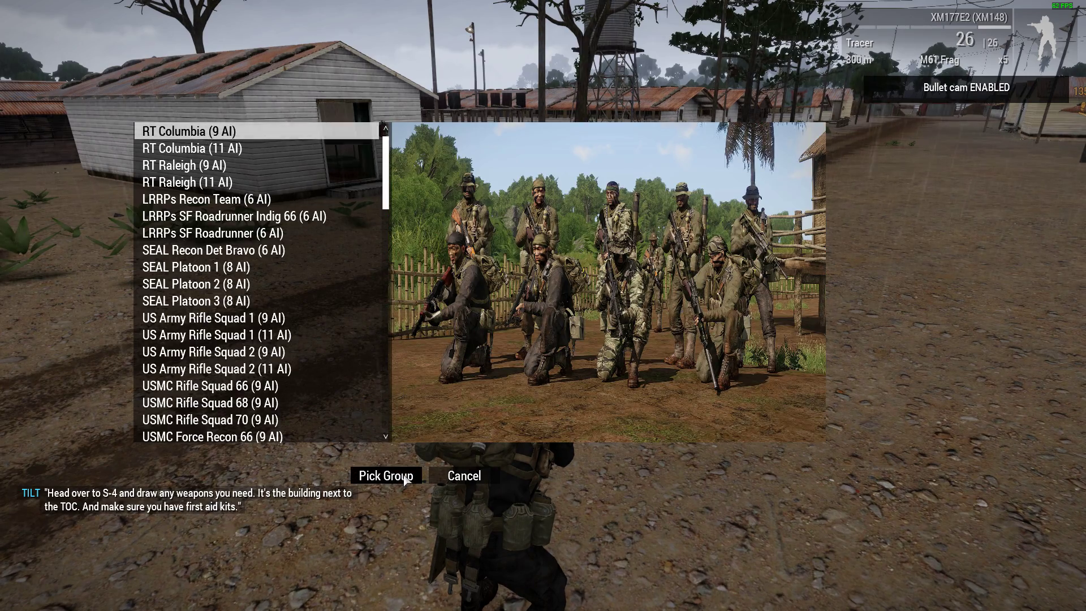
left_click(386, 476)
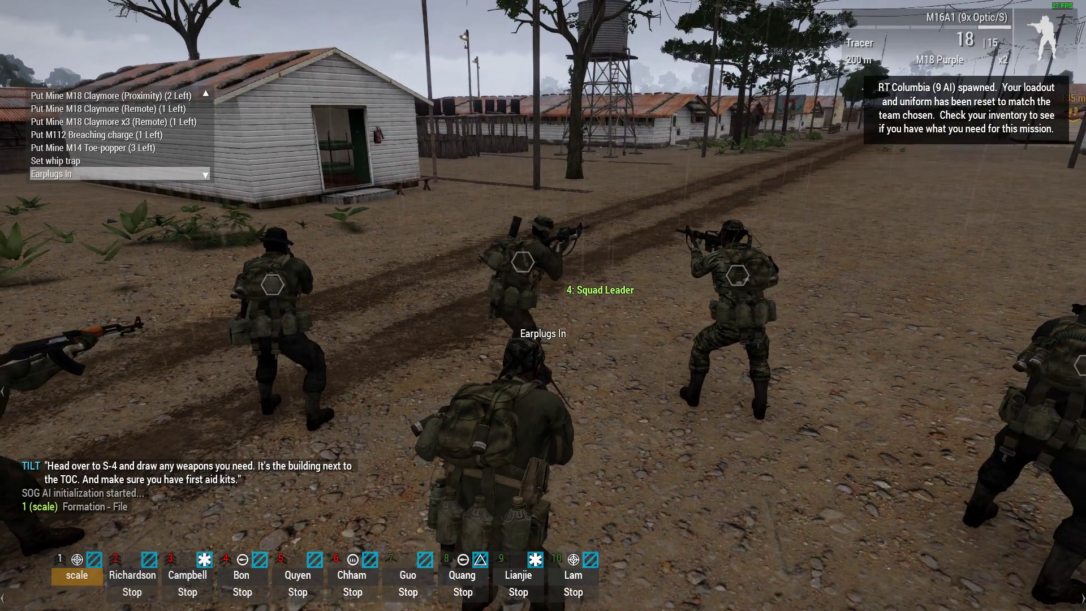
Walk forward down the road and bring up the hand-signal command wheel
scroll(119, 136, "up", 6)
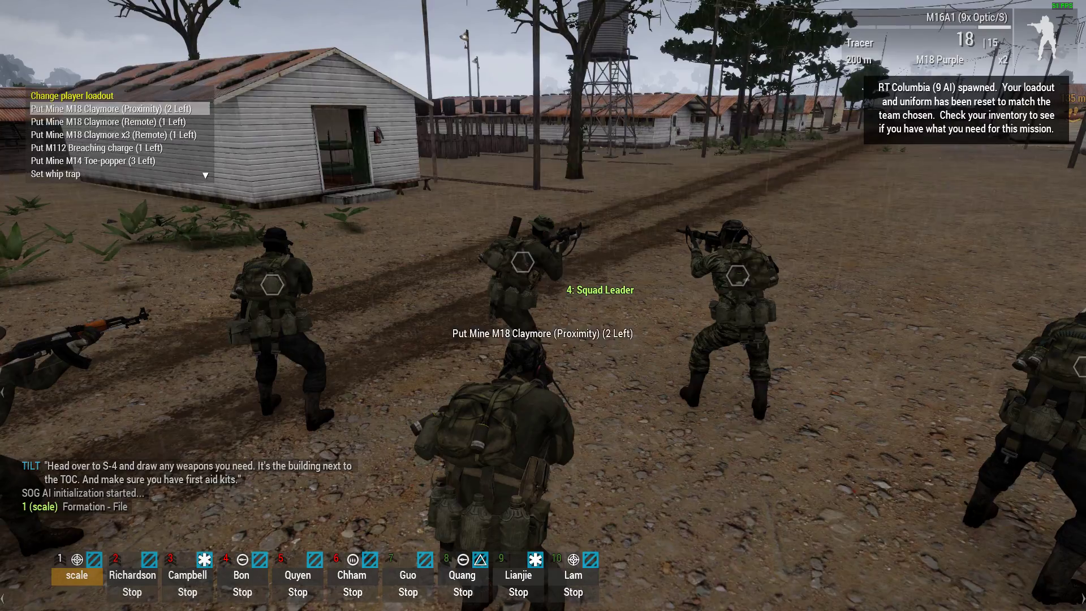
scroll(119, 135, "up", 1)
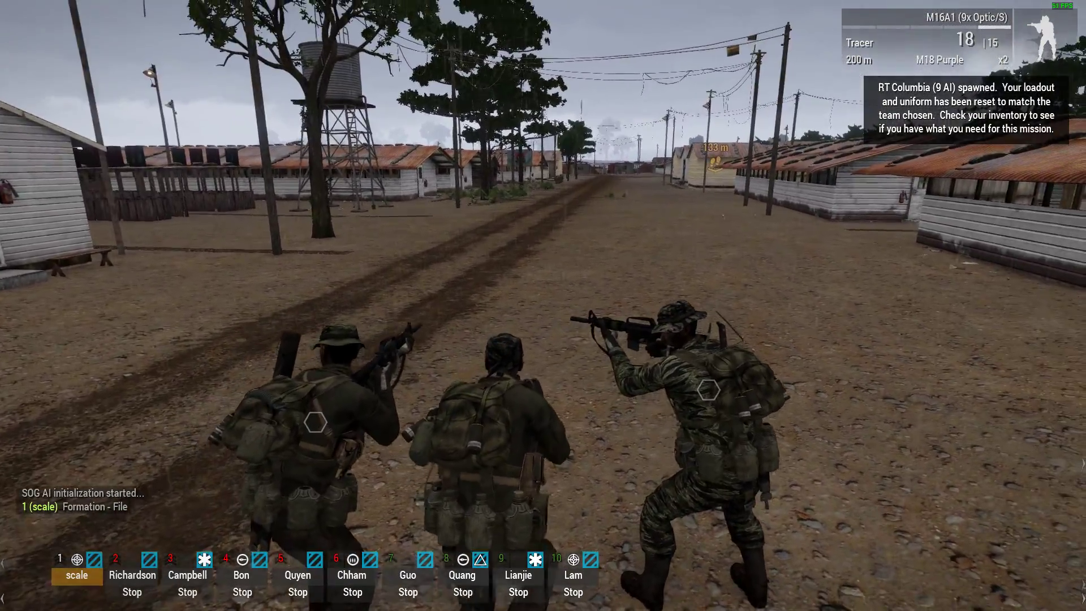
key("w")
key("ctrl+g")
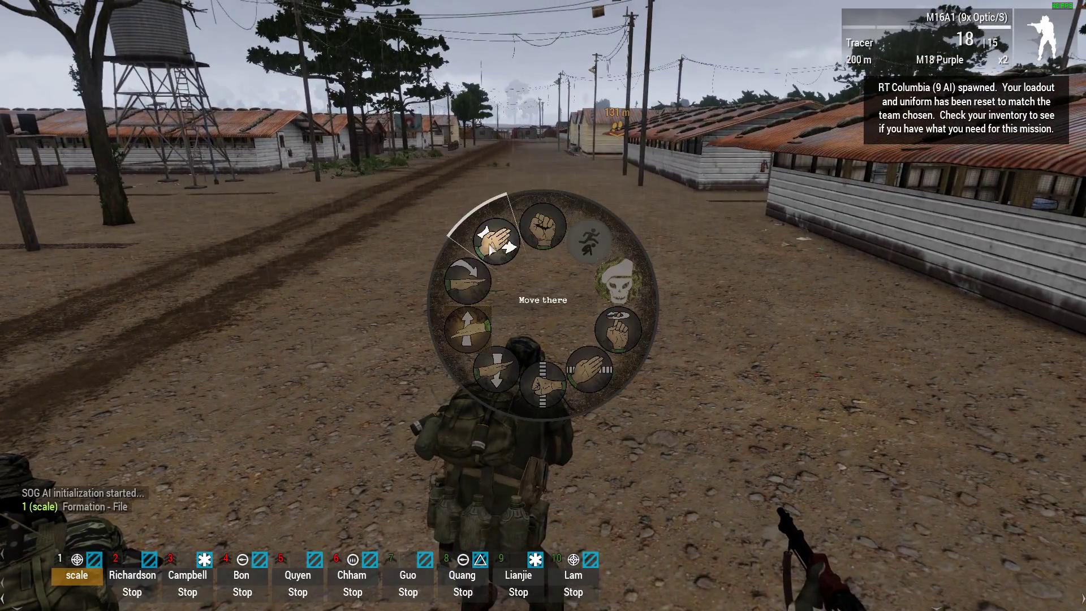
Walk down the road, then open and close the Radio Support request
key("w")
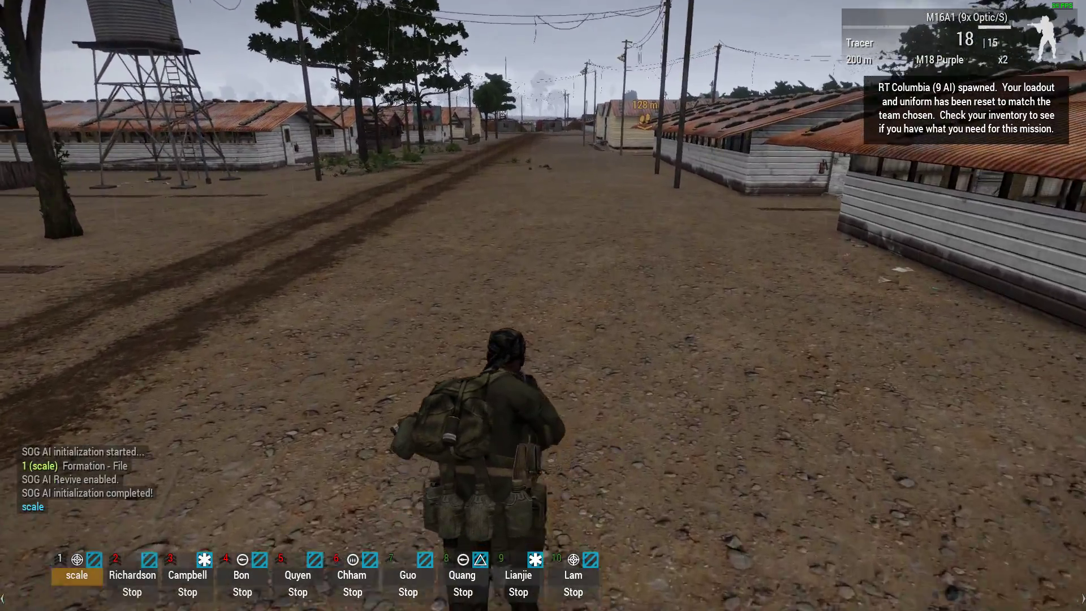
key("w")
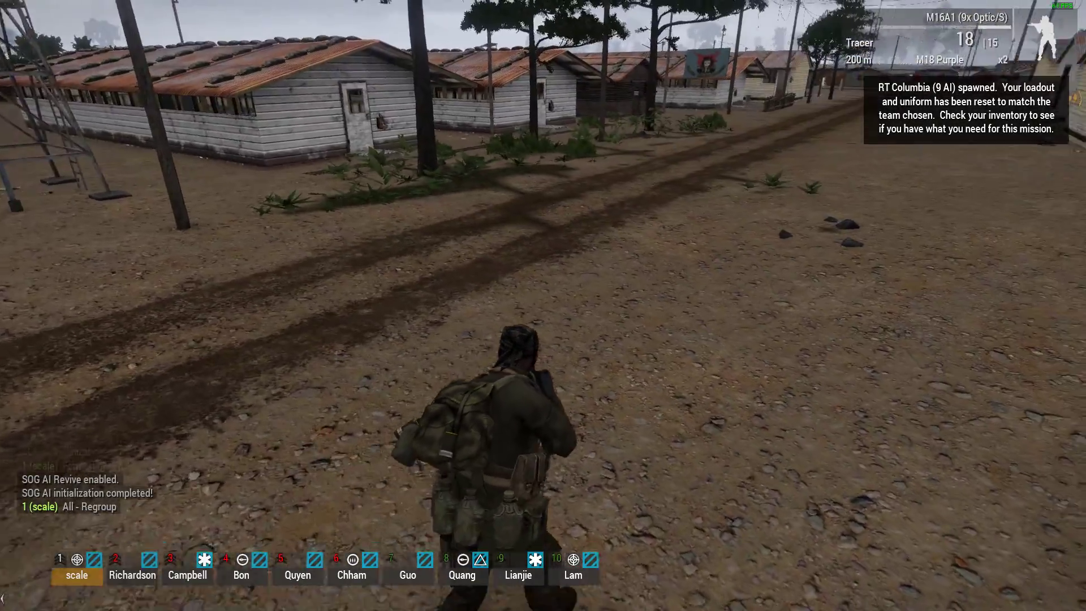
scroll(543, 305, "down", 1)
scroll(543, 306, "down", 8)
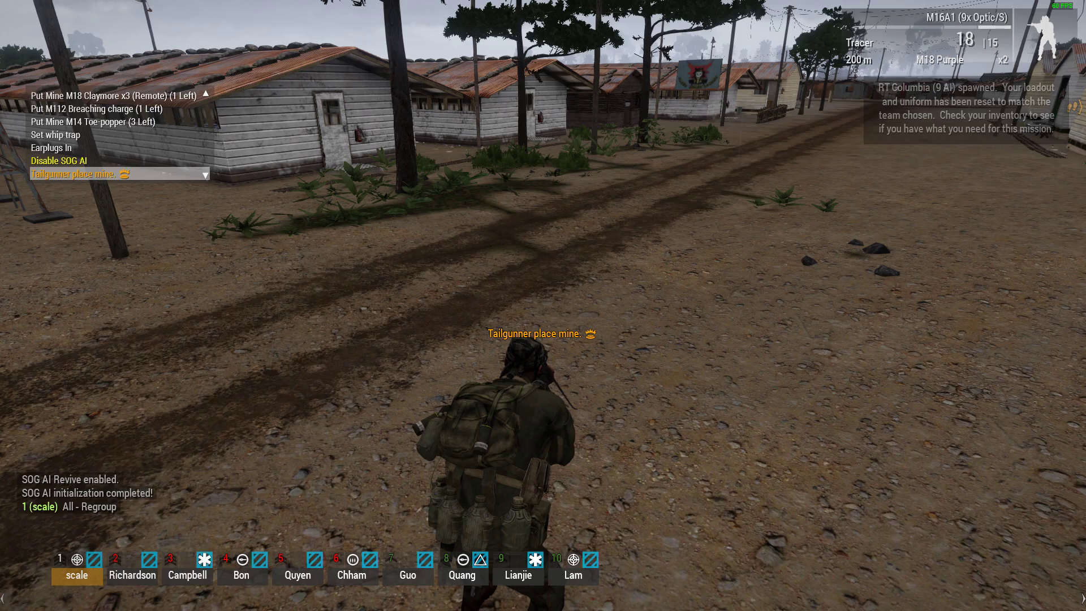
middle_click(543, 306)
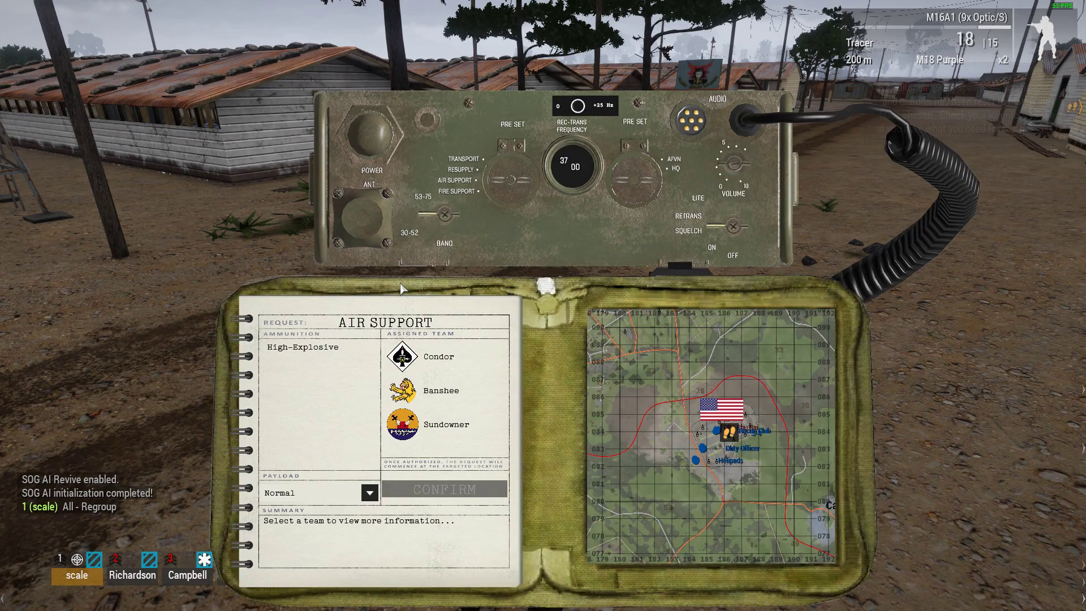
key("Escape")
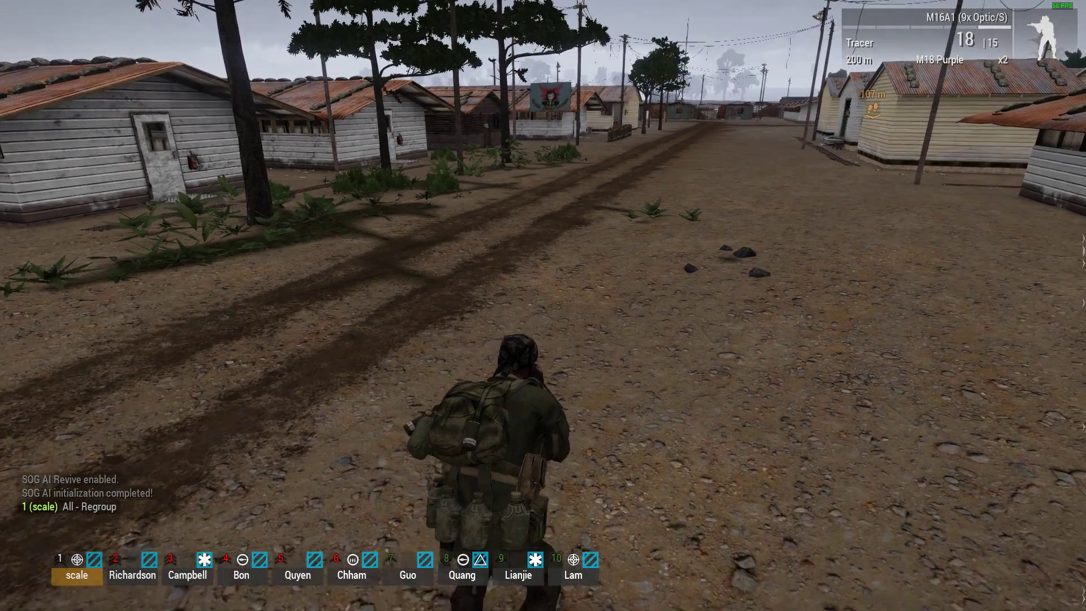
scroll(543, 306, "down", 1)
scroll(543, 306, "down", 3)
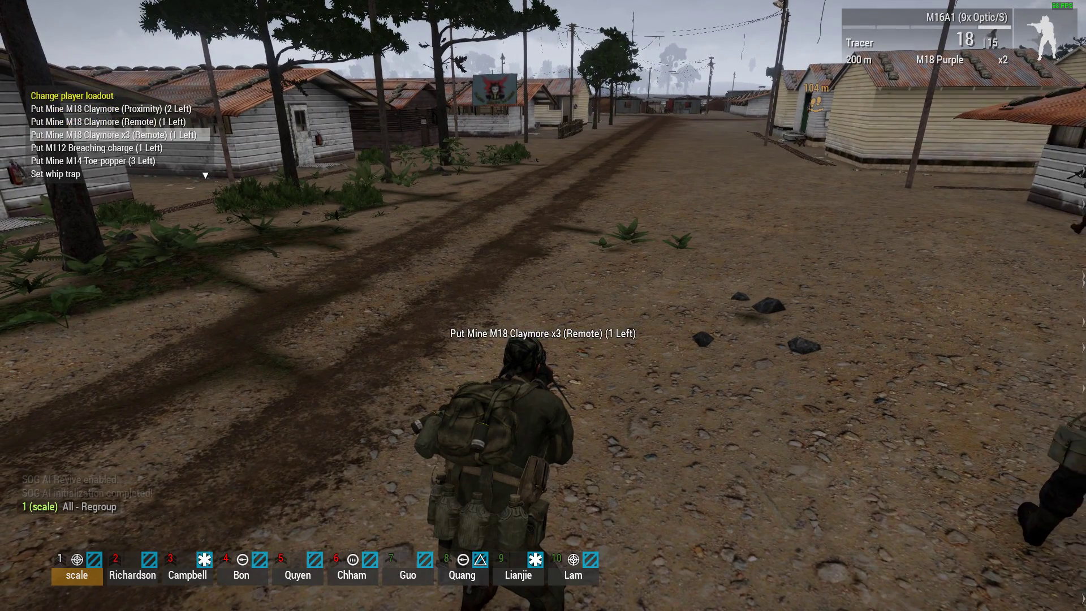
Close the debug console and enable Map Teleport from the map's Teleport cheats
key("Escape")
type("m")
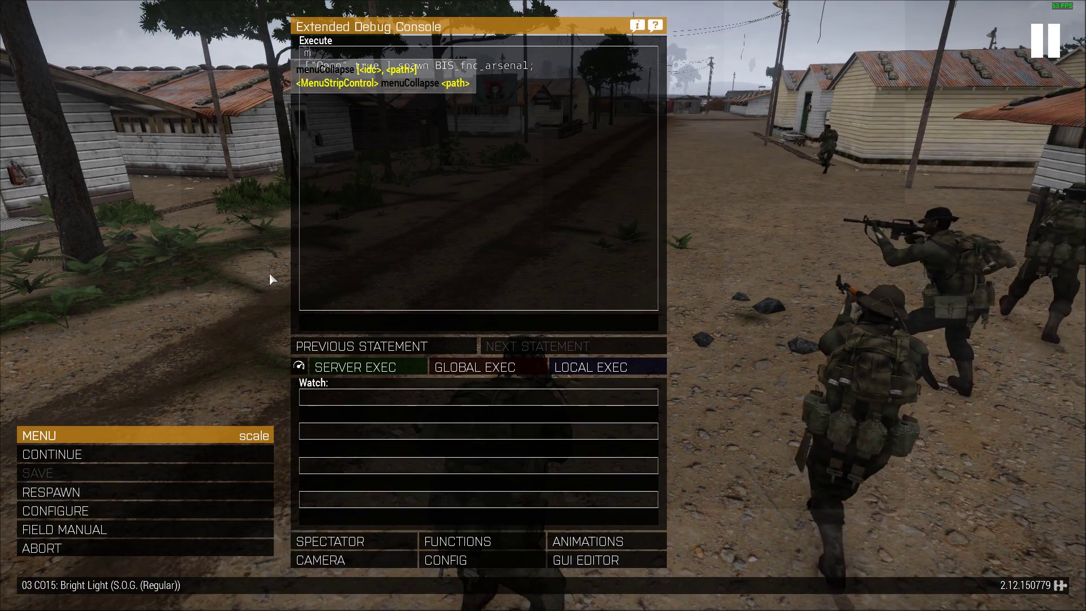
key("Escape")
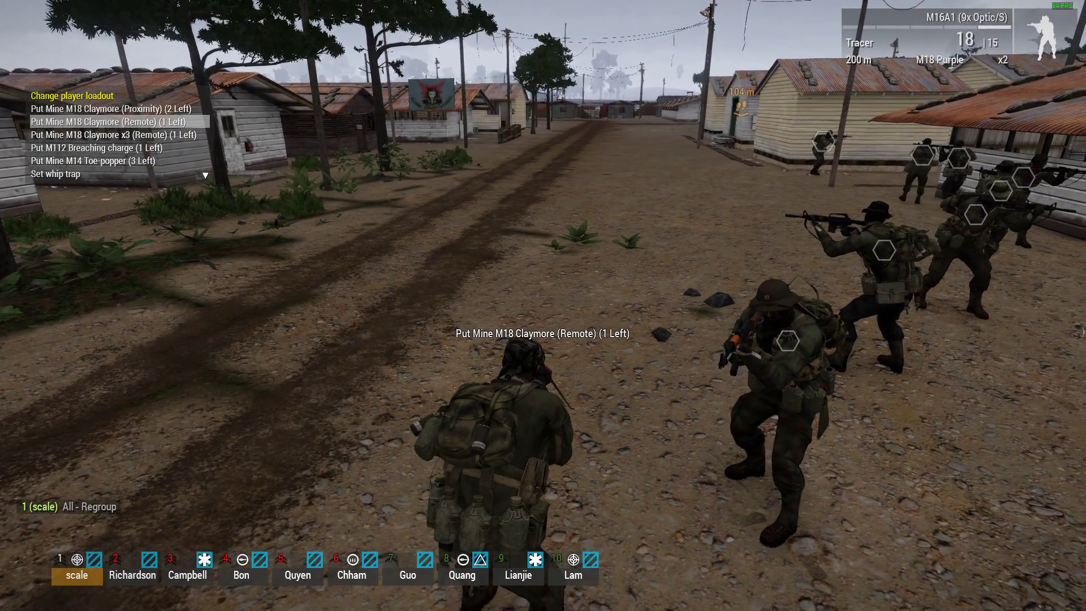
key("m")
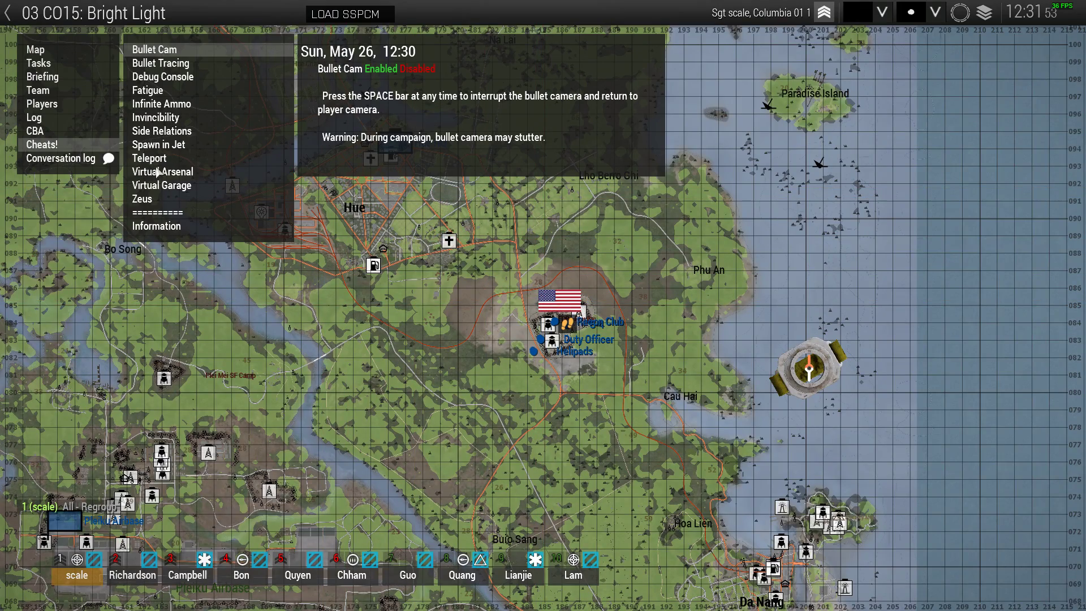
left_click(156, 161)
left_click(398, 70)
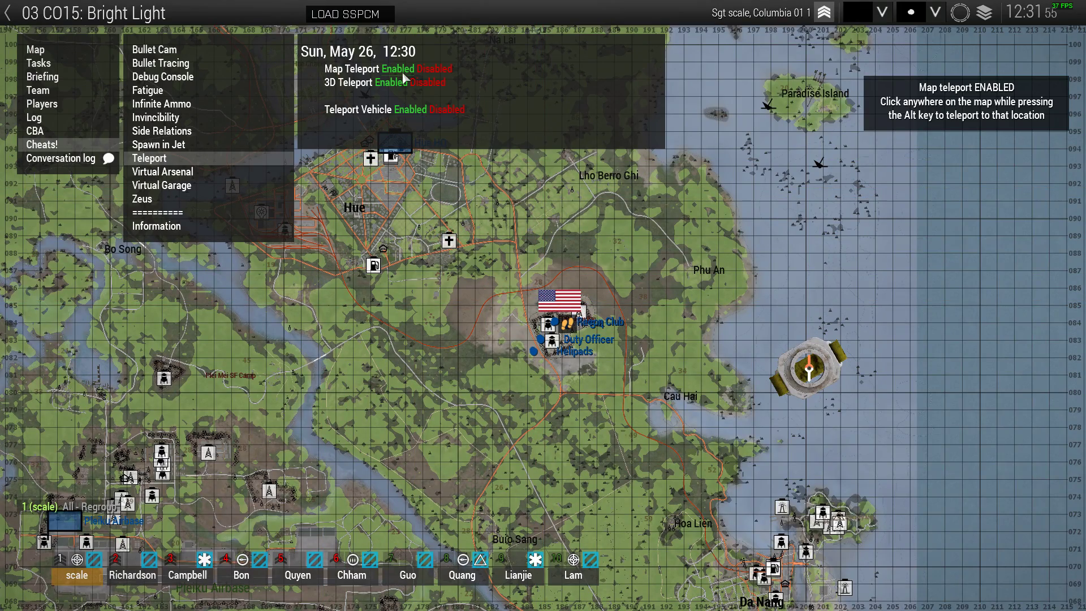
key("m")
scroll(543, 305, "down", 2)
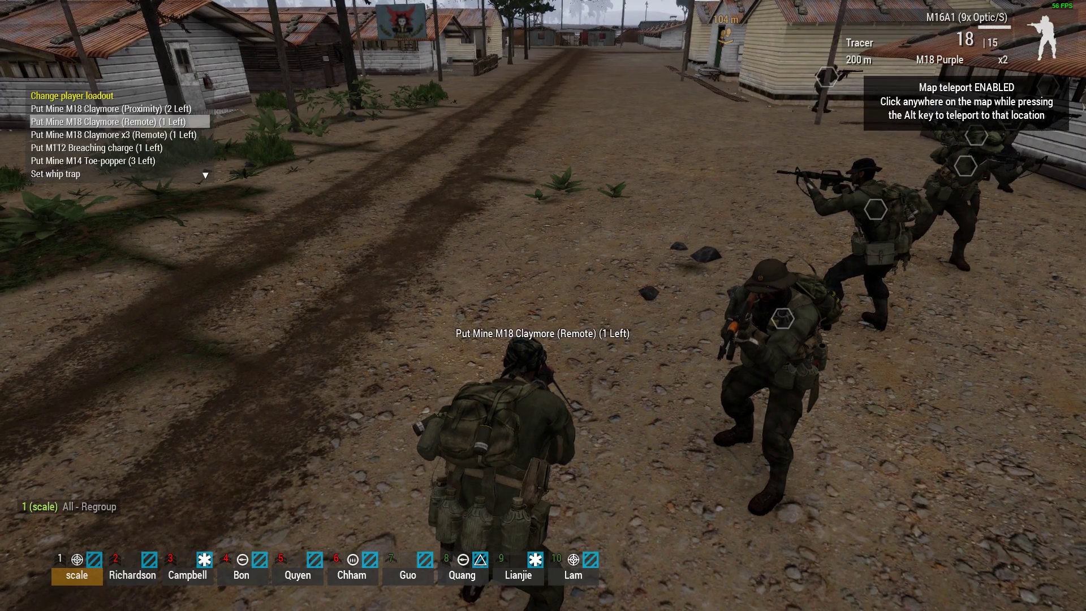
Zoom the map to central Saigon, hide the cheat panels, and switch to Chrome
key("m")
scroll(488, 320, "down", 4)
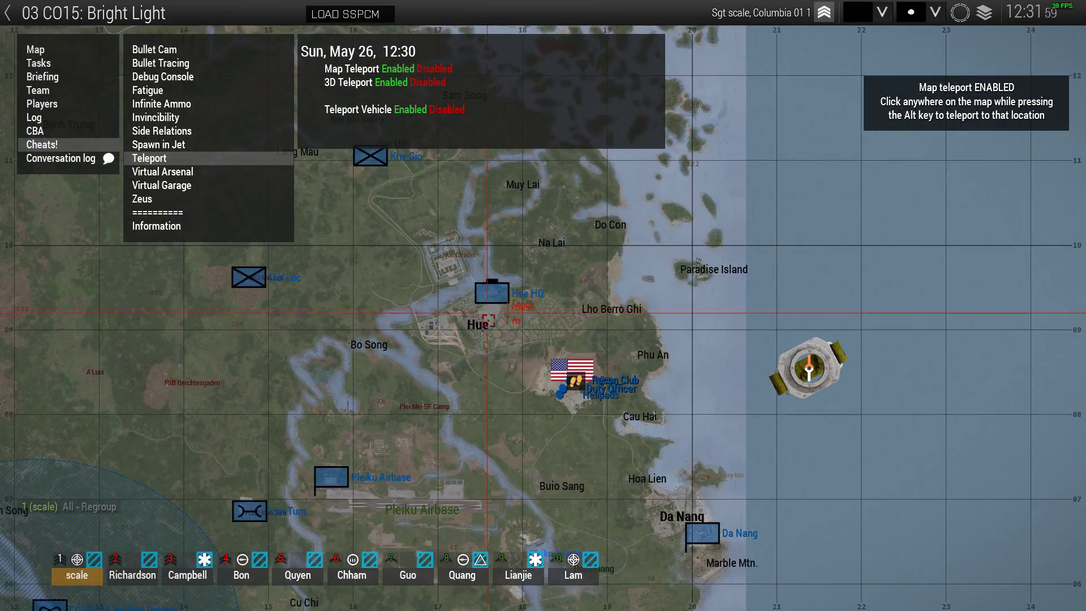
scroll(488, 321, "down", 3)
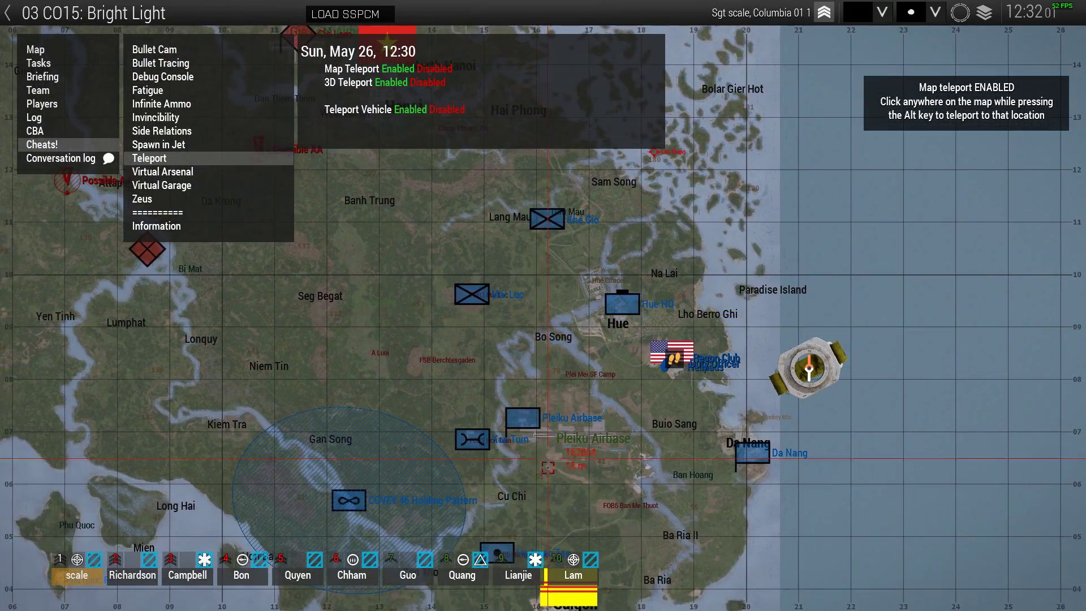
scroll(506, 514, "up", 6)
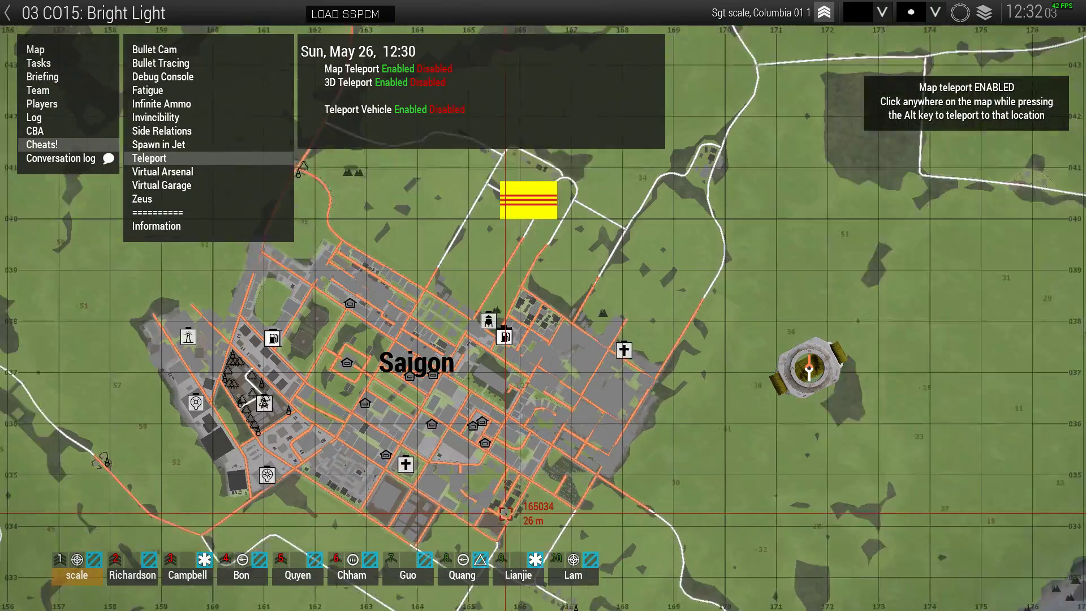
scroll(505, 514, "up", 3)
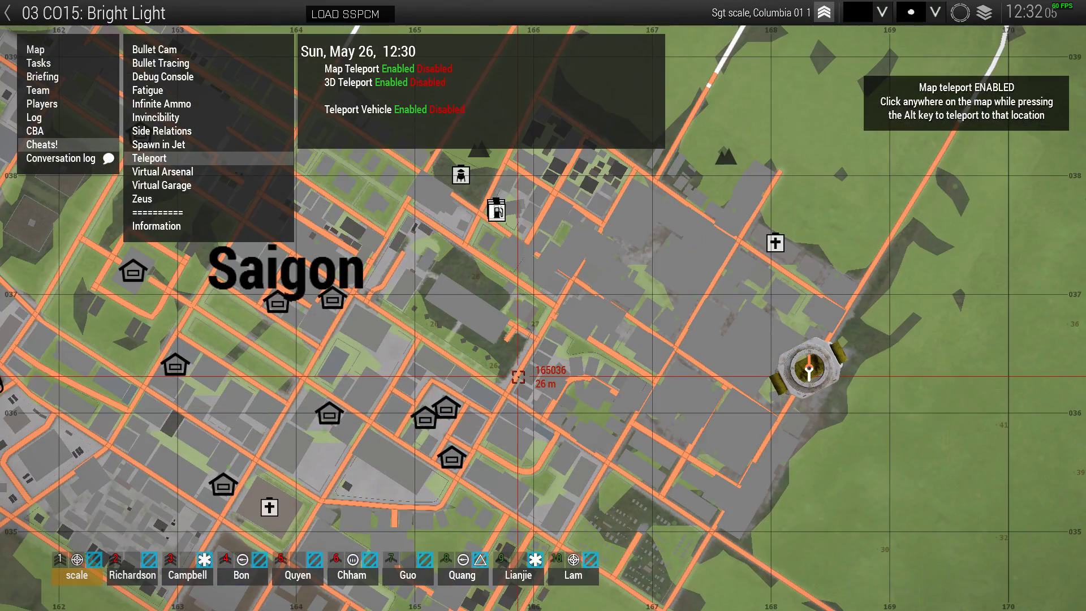
left_click(518, 377)
key("alt+Tab")
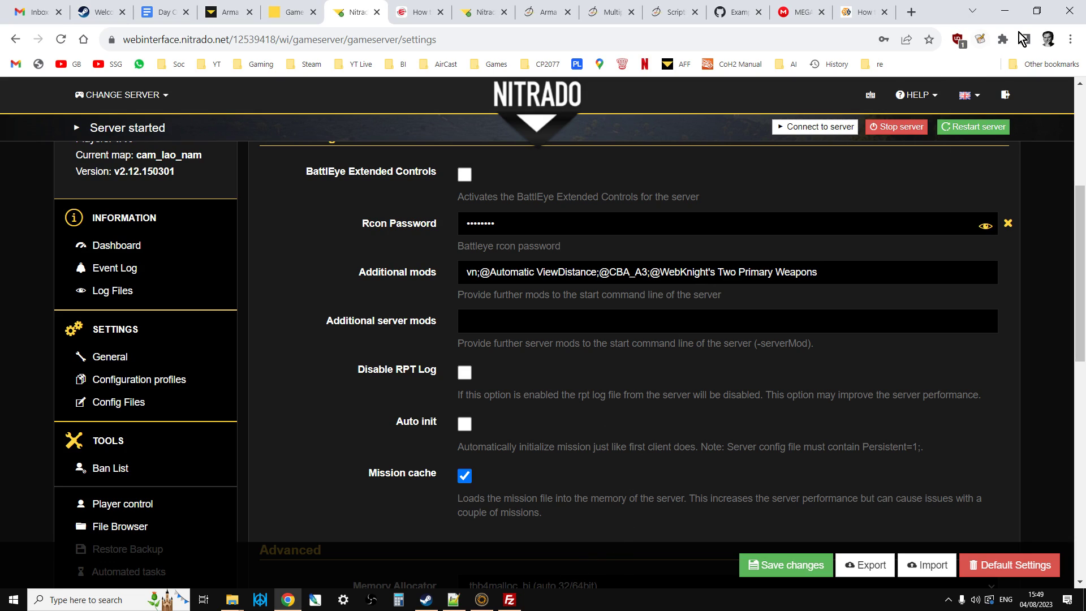
Minimize Chrome, FileZilla and File Explorer, then launch Arma 3 from its desktop shortcut
left_click(1005, 10)
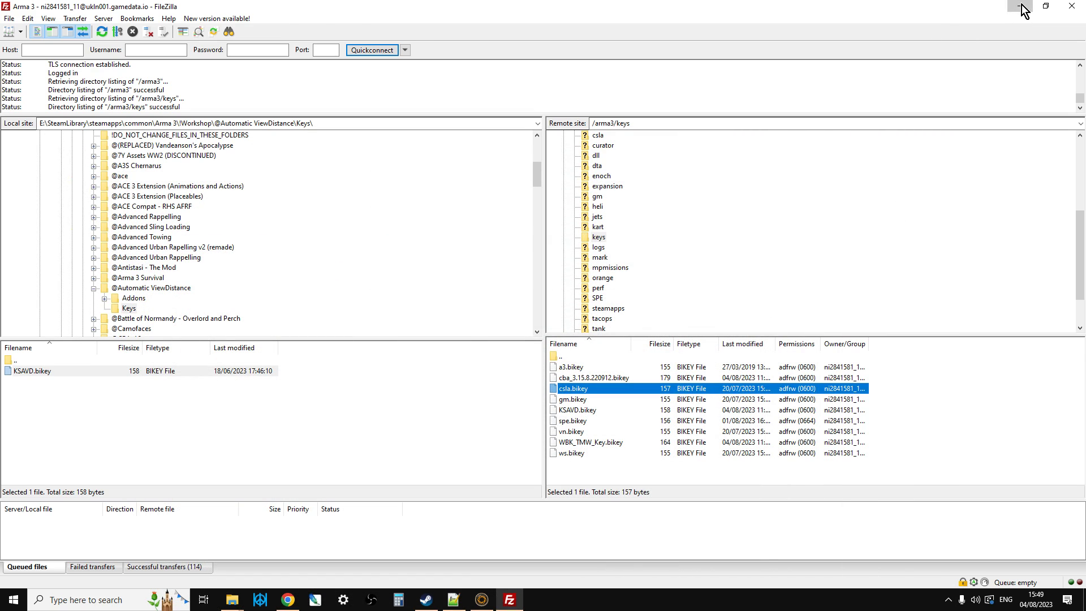
left_click(1022, 7)
left_click(1019, 7)
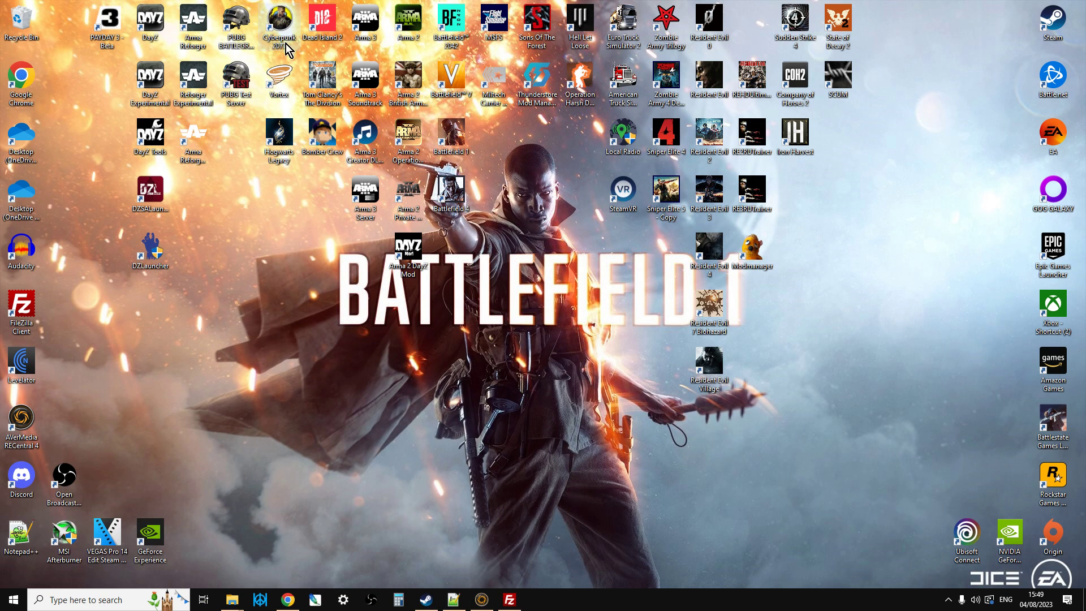
double_click(366, 21)
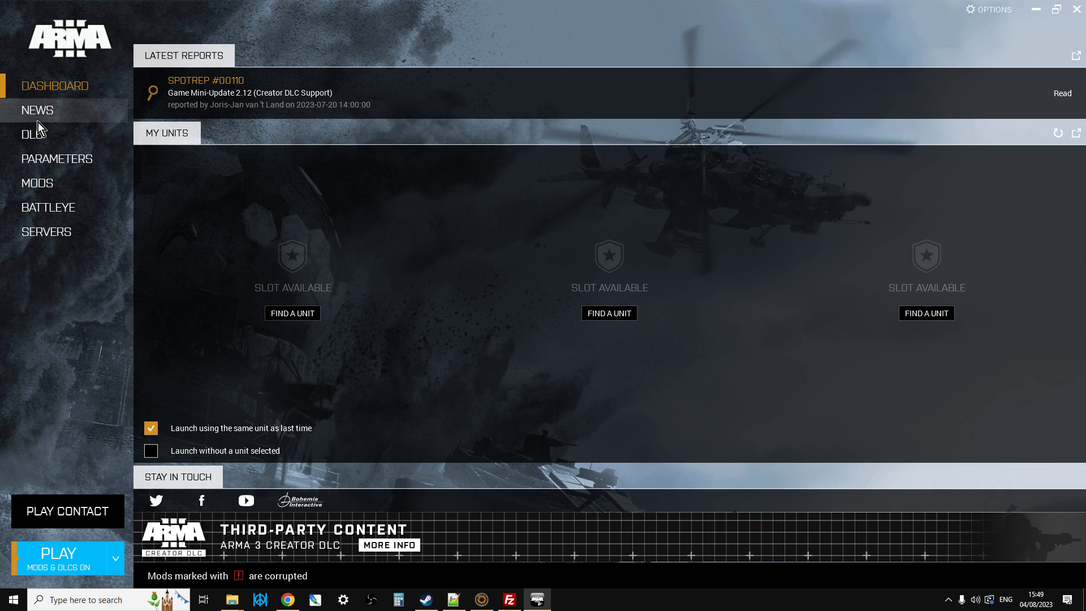
Review the launcher's DLC, Servers and Mods pages, then play with S.O.G. Prairie Fire loaded
left_click(39, 133)
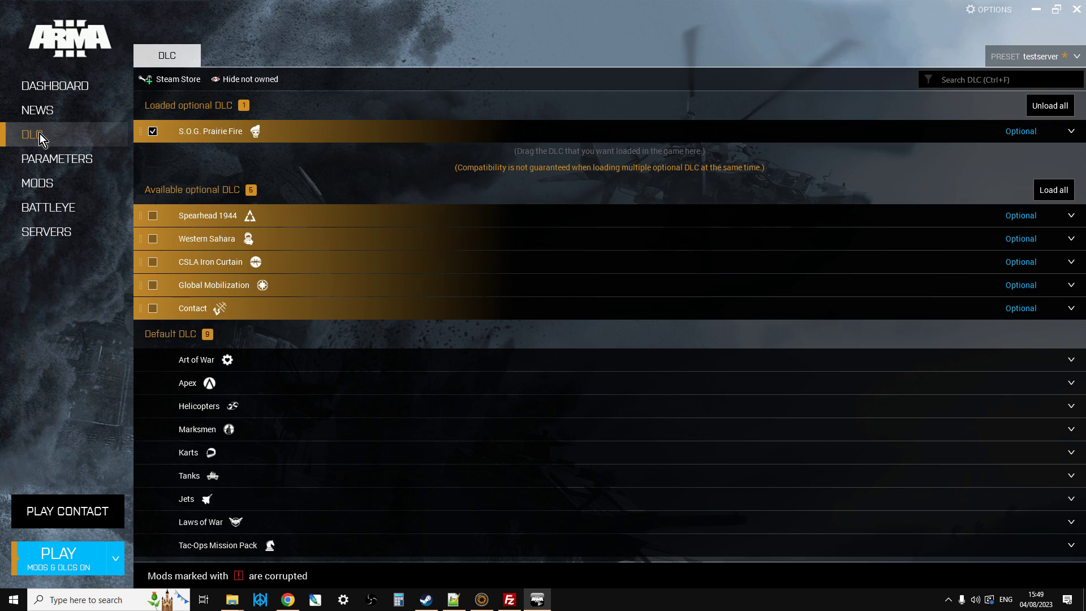
left_click(46, 237)
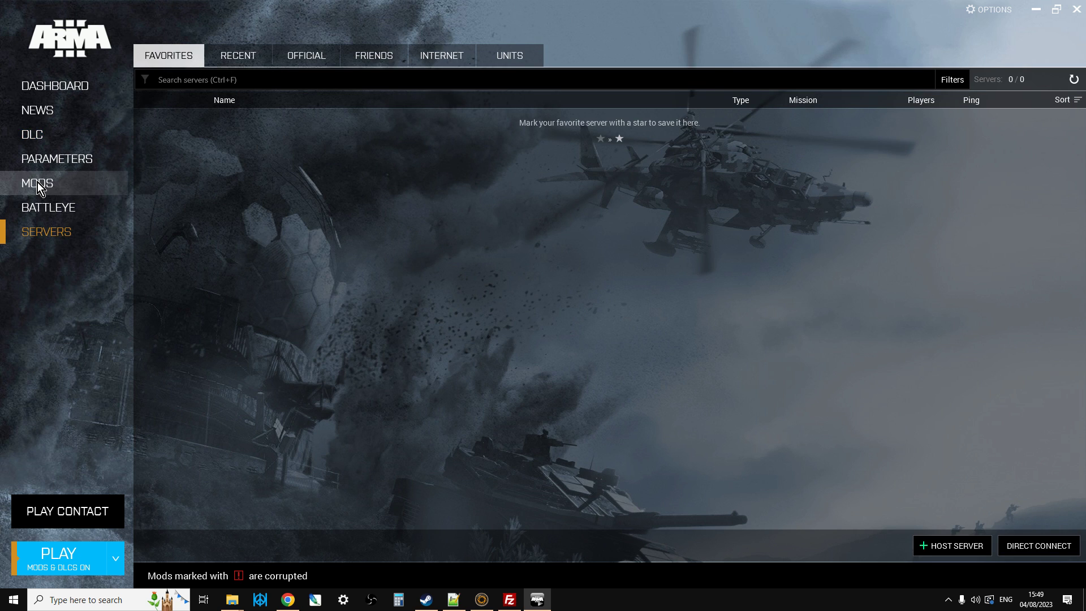
left_click(37, 183)
left_click(58, 555)
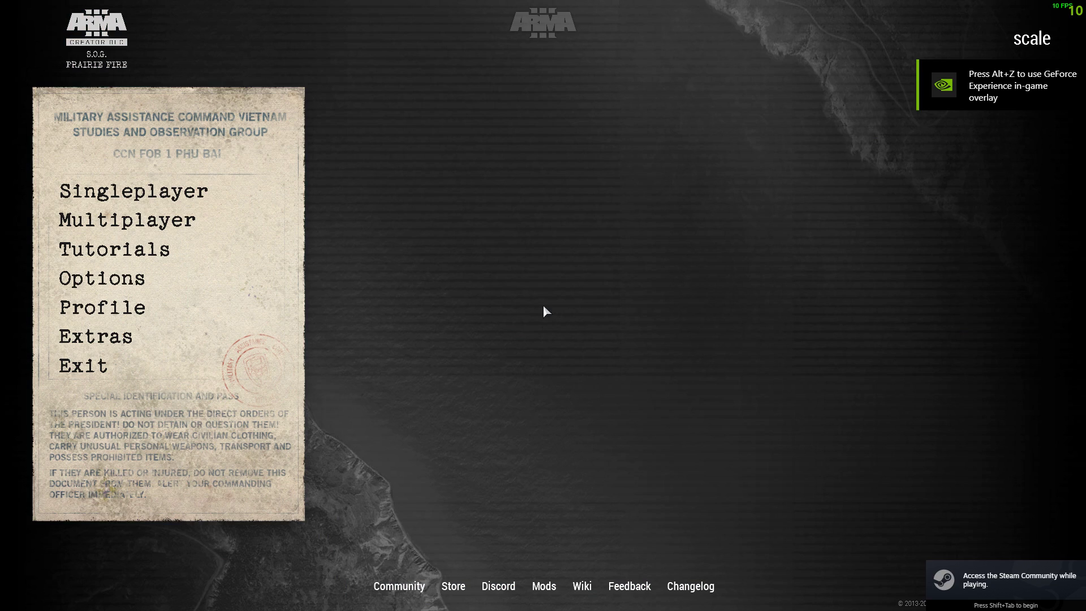
Join the Scalespeeders Arma Server from the Server Browser's Recent tab, entering the server password
left_click(127, 224)
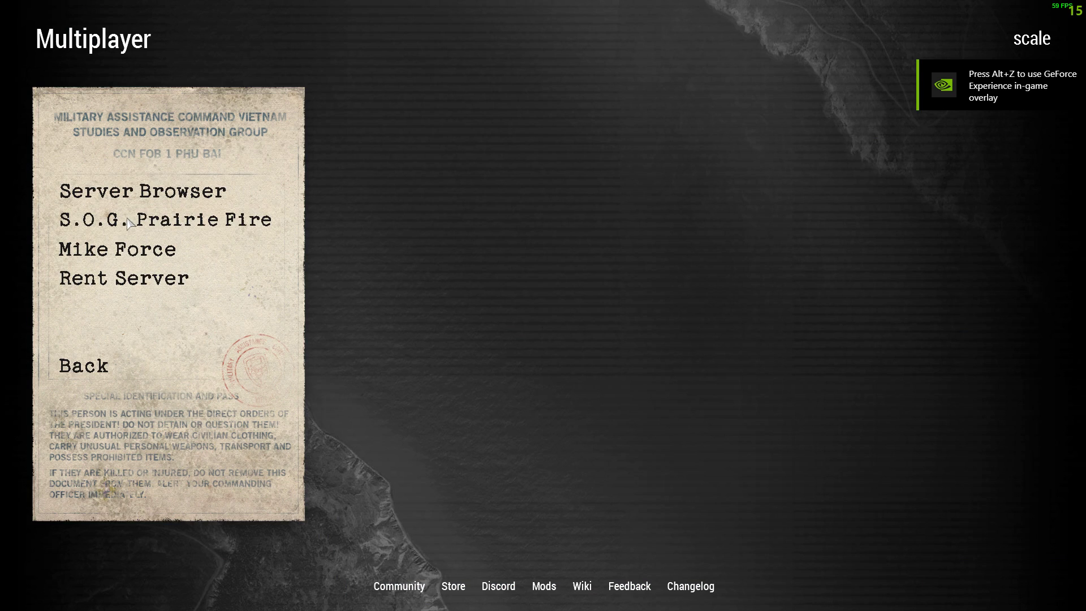
left_click(139, 199)
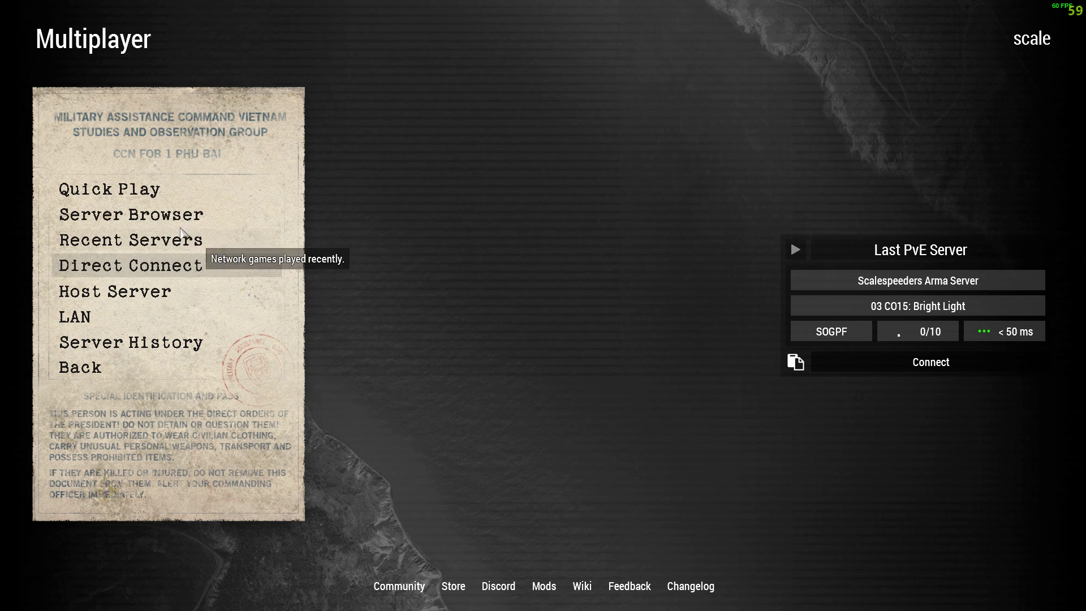
left_click(162, 214)
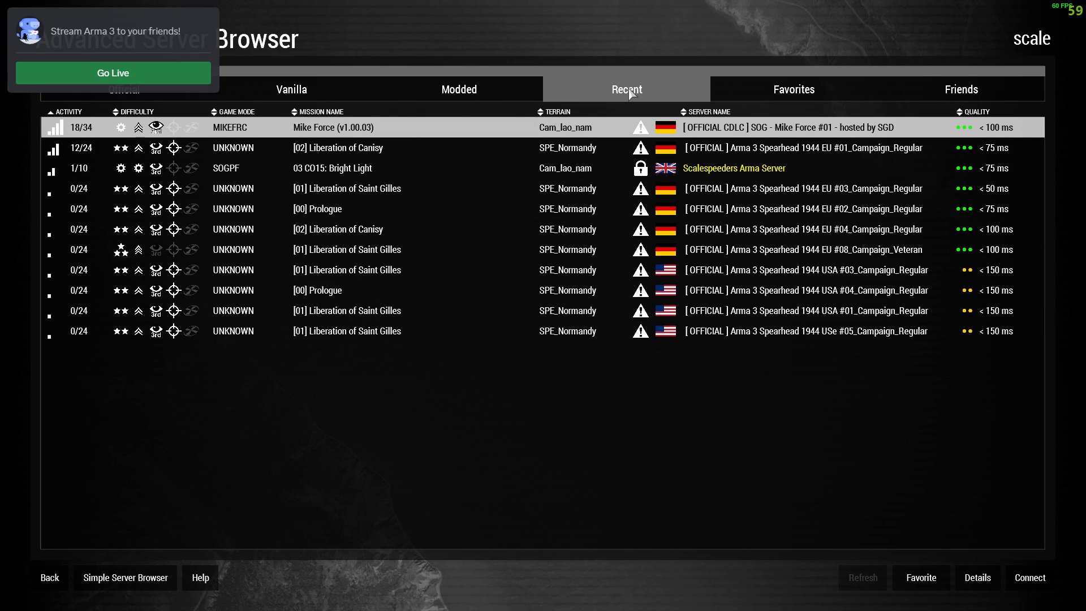
left_click(725, 174)
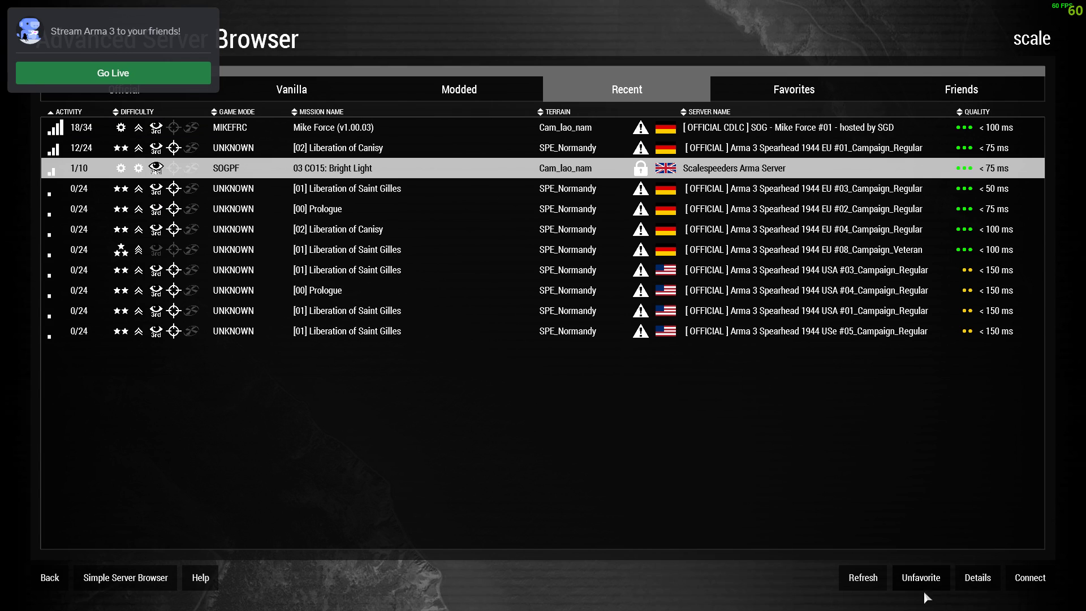
left_click(1029, 579)
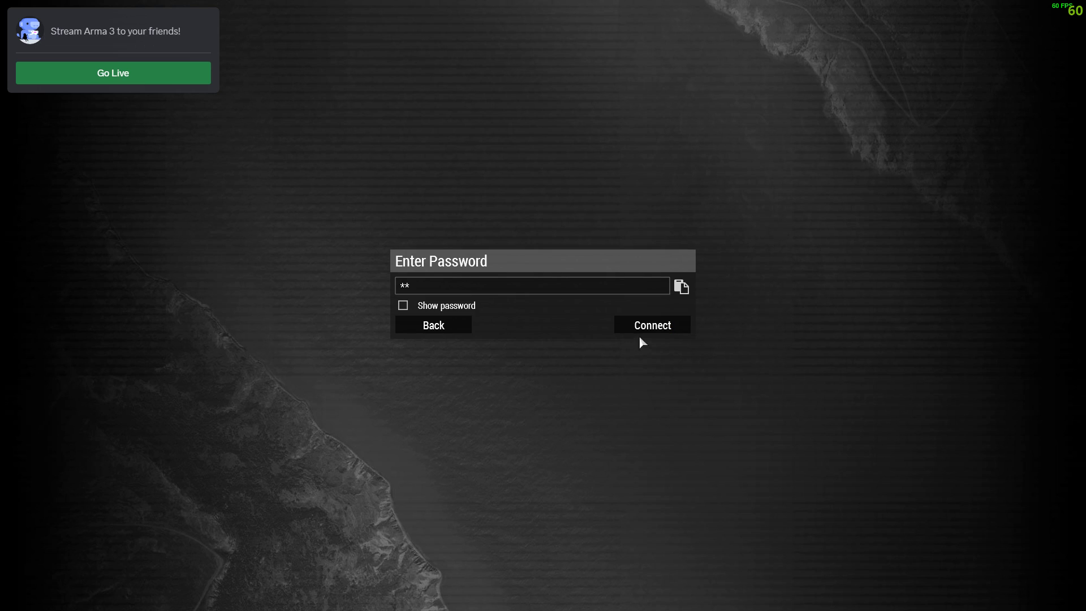
left_click(652, 326)
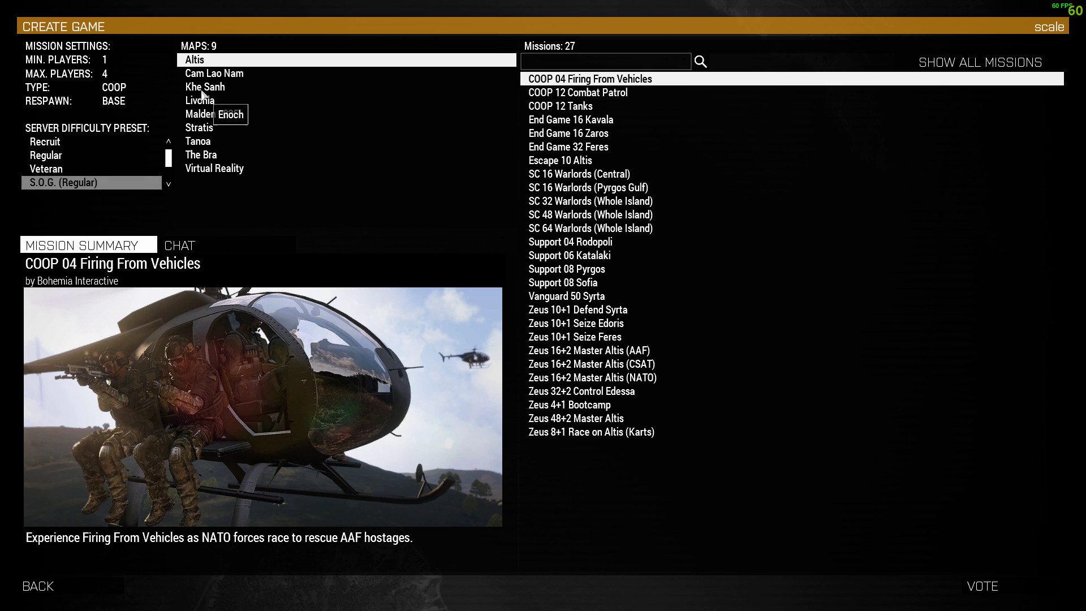
Pick Recruit difficulty, Cam Lao Nam mission 01 CO14: Eldest Son, and the One-zero Team Leader role
left_click(64, 142)
left_click(226, 74)
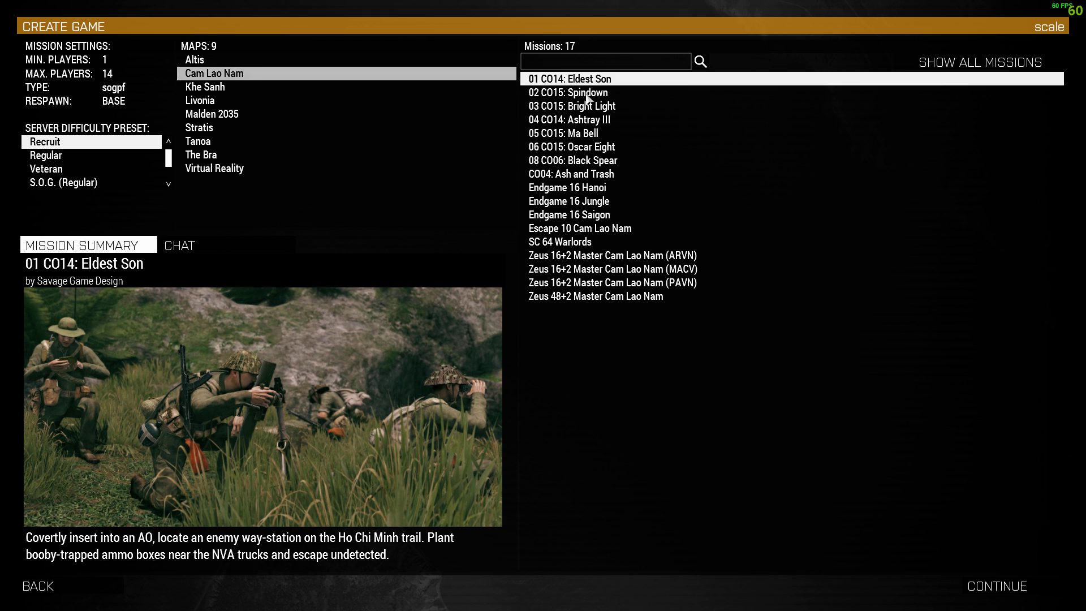
left_click(1012, 590)
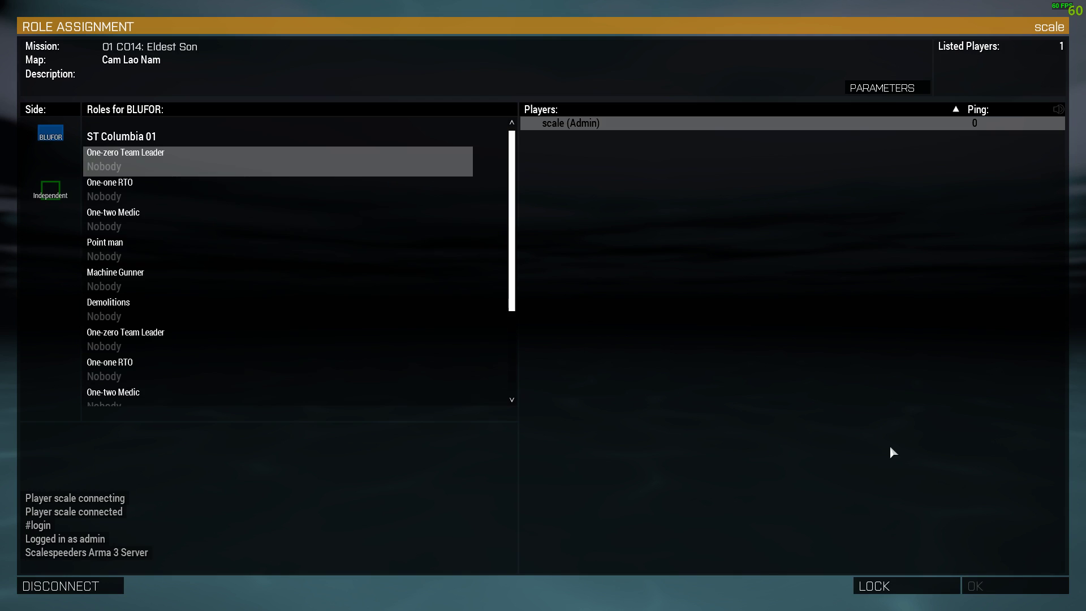
left_click(253, 172)
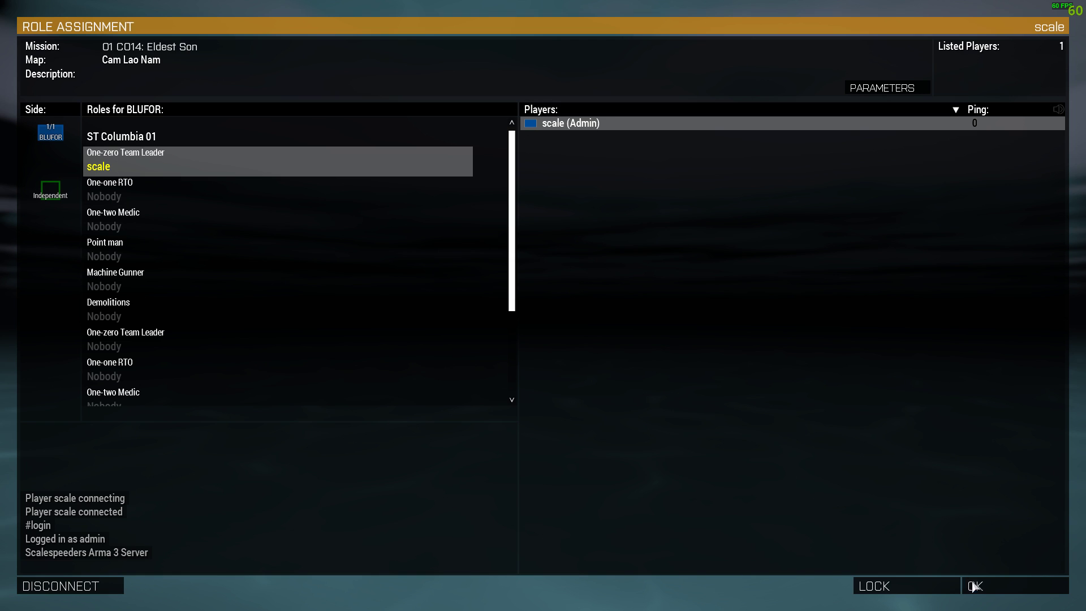
left_click(975, 588)
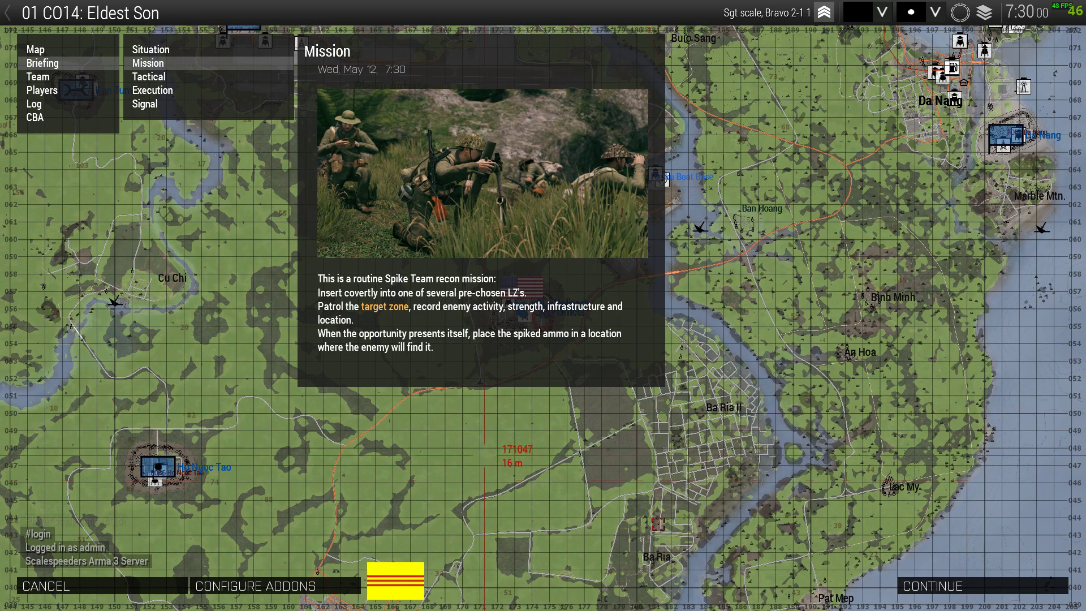
Continue past the briefing map and walk out through the hut's screen door
left_click(929, 599)
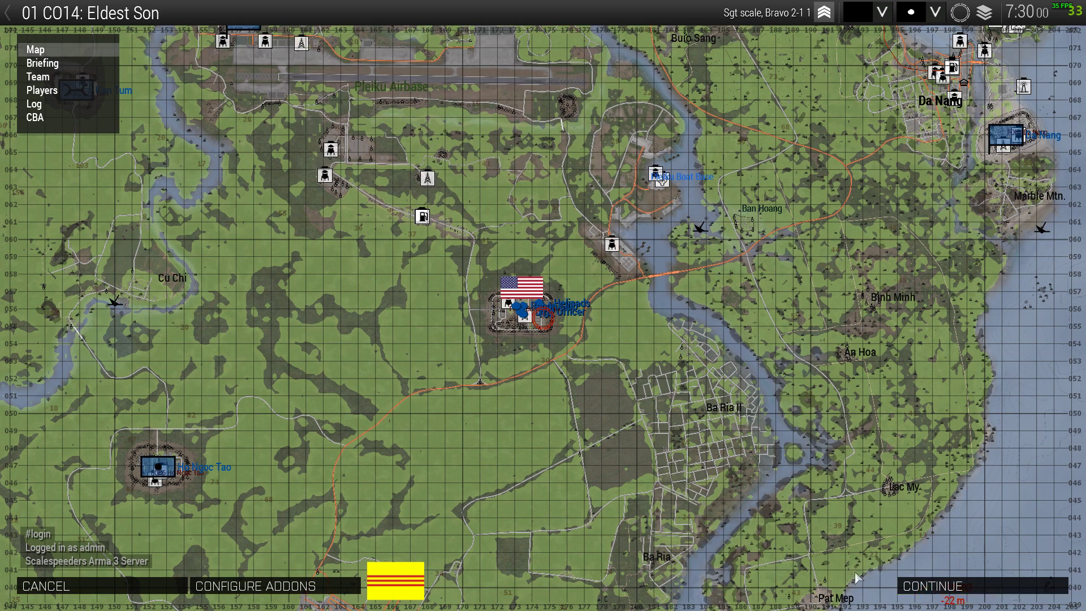
left_click(929, 592)
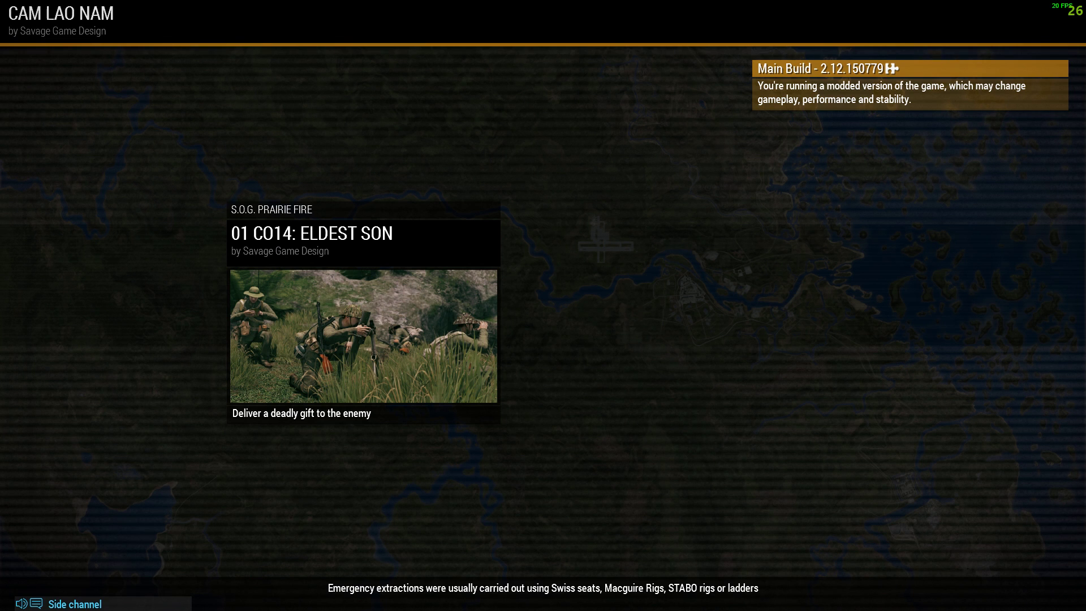
key("w")
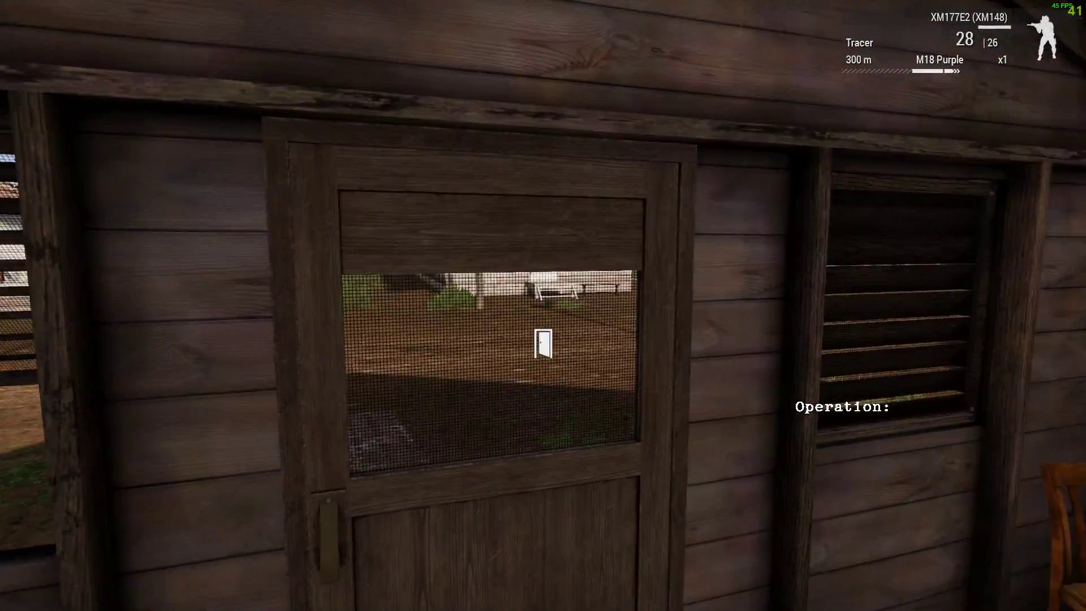
key("f")
key("w")
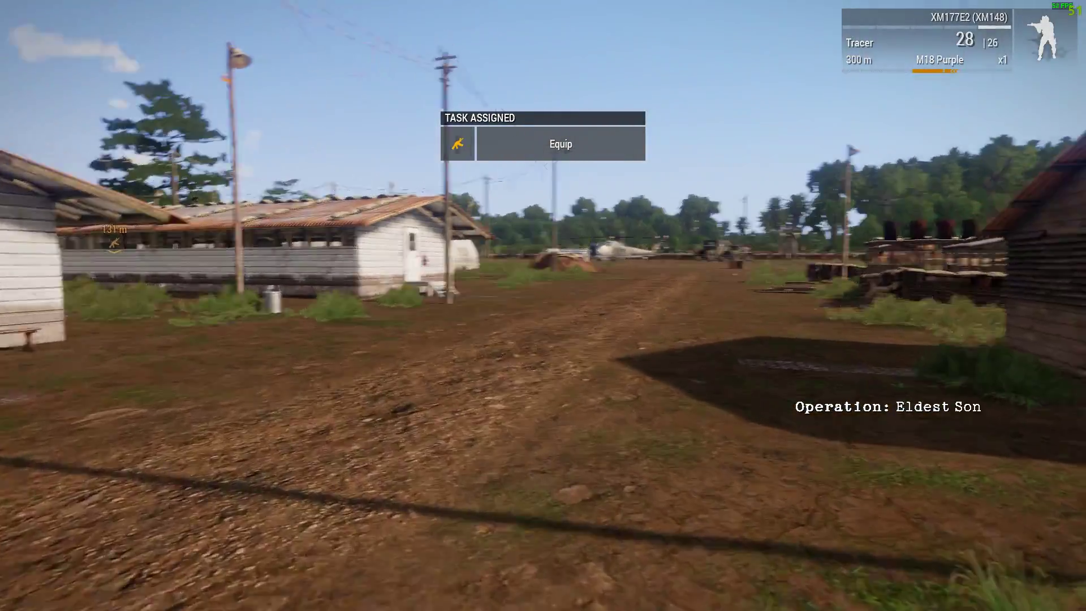
Walk along the camp road in third-person view, then pause to the debug console
key("w")
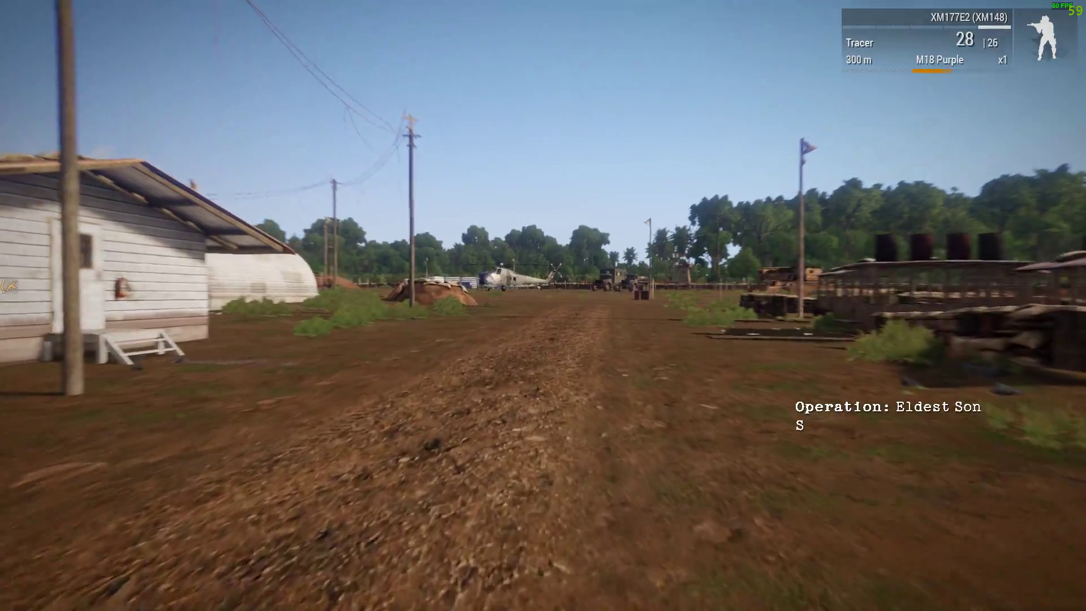
key("w")
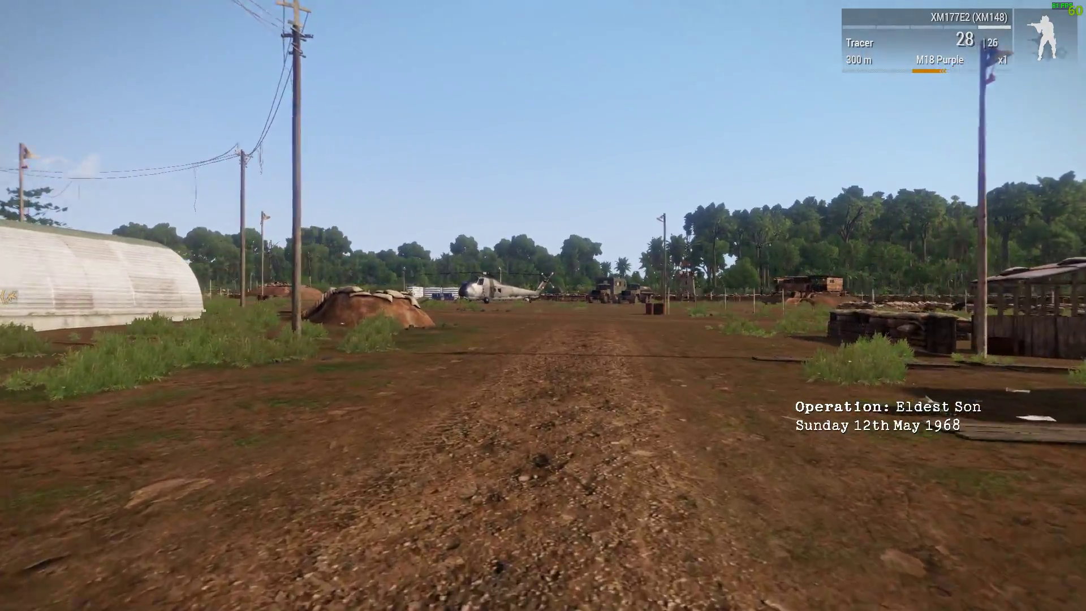
key("KP_Enter")
key("w")
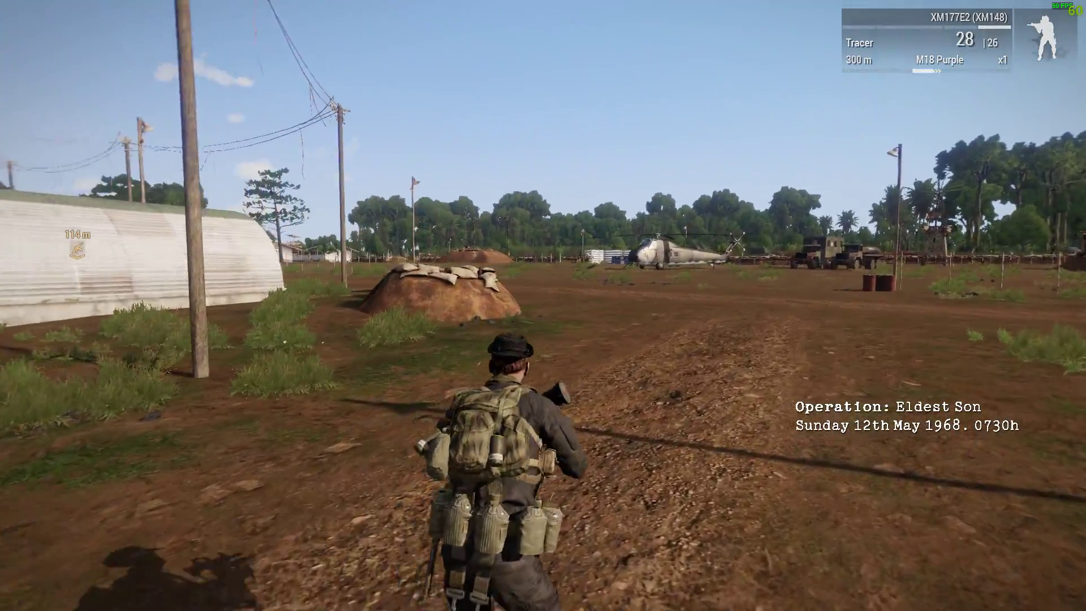
key("w")
key("Escape")
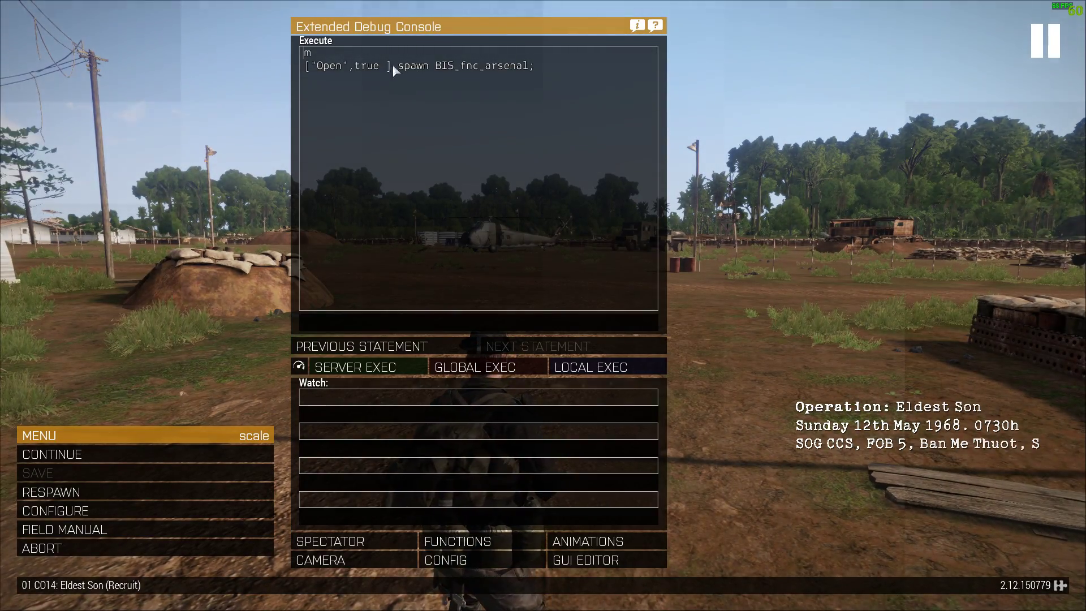
Browse the console history through the weather, skipTime 1 and skipTime 2 statements
left_click(418, 347)
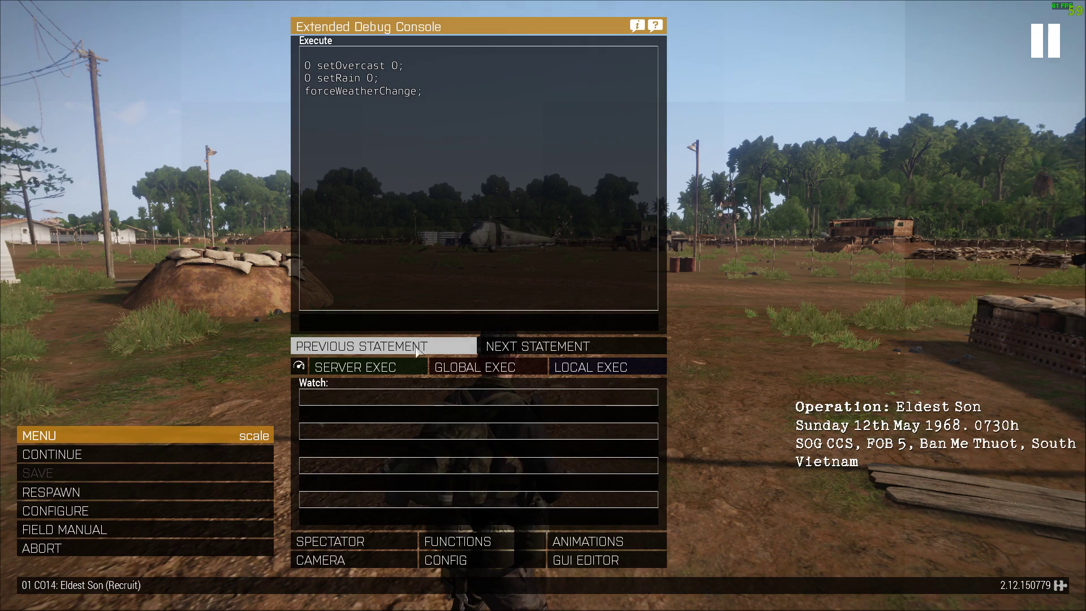
left_click(510, 347)
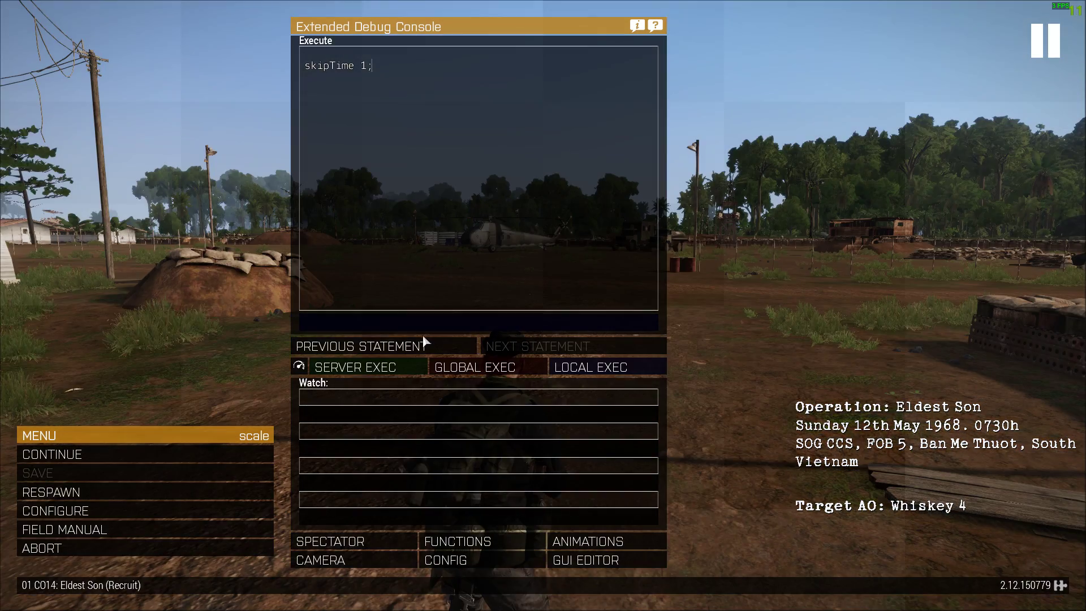
left_click(424, 347)
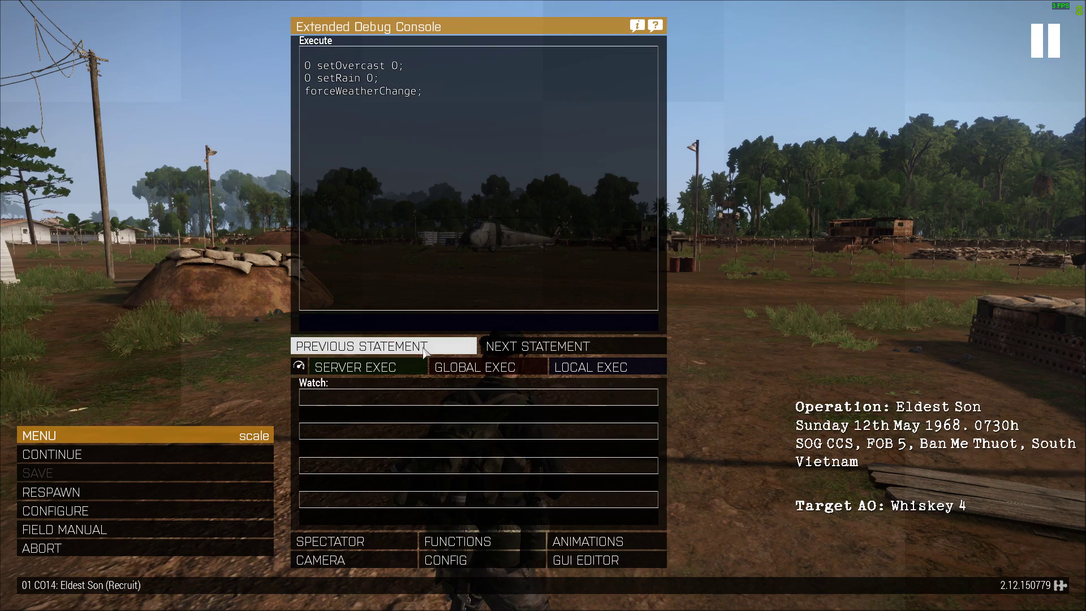
left_click(424, 348)
left_click(517, 347)
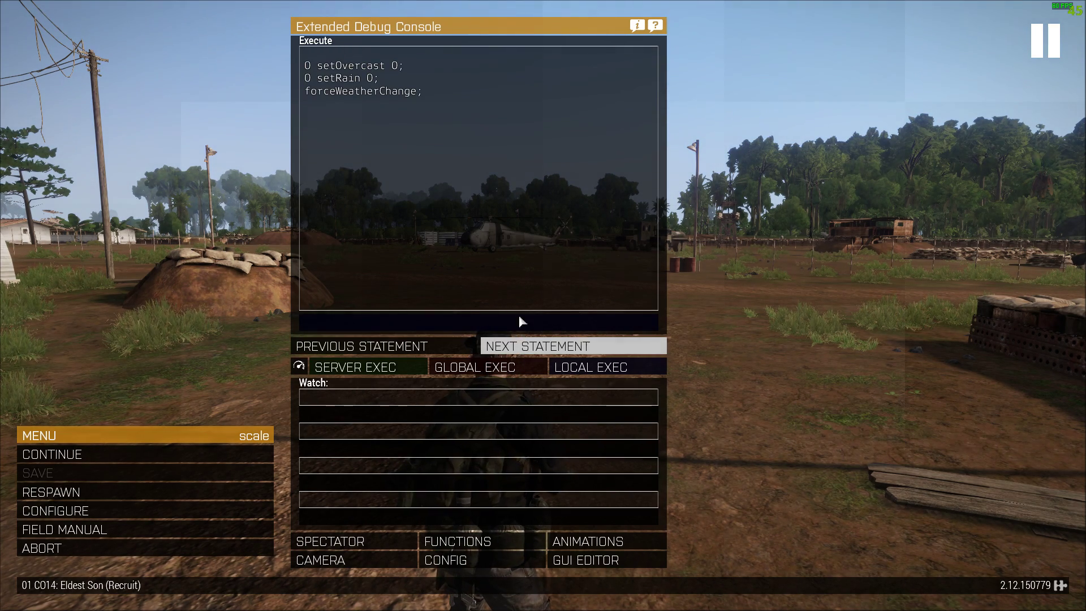
left_click(508, 109)
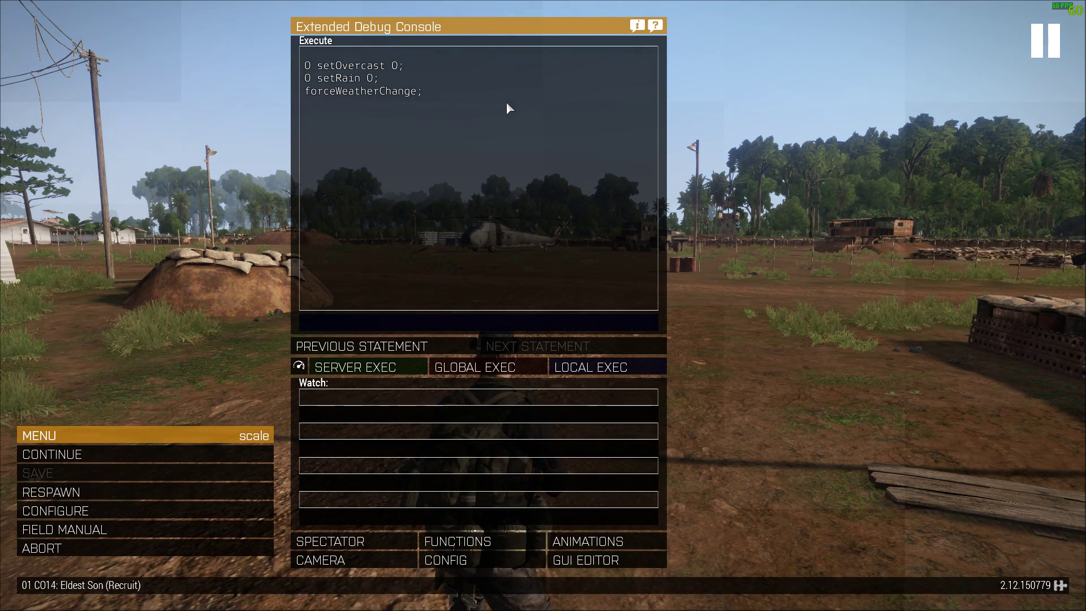
Step back to the player setdamage 1 and enableEnvironment statements, then resume play
left_click(403, 343)
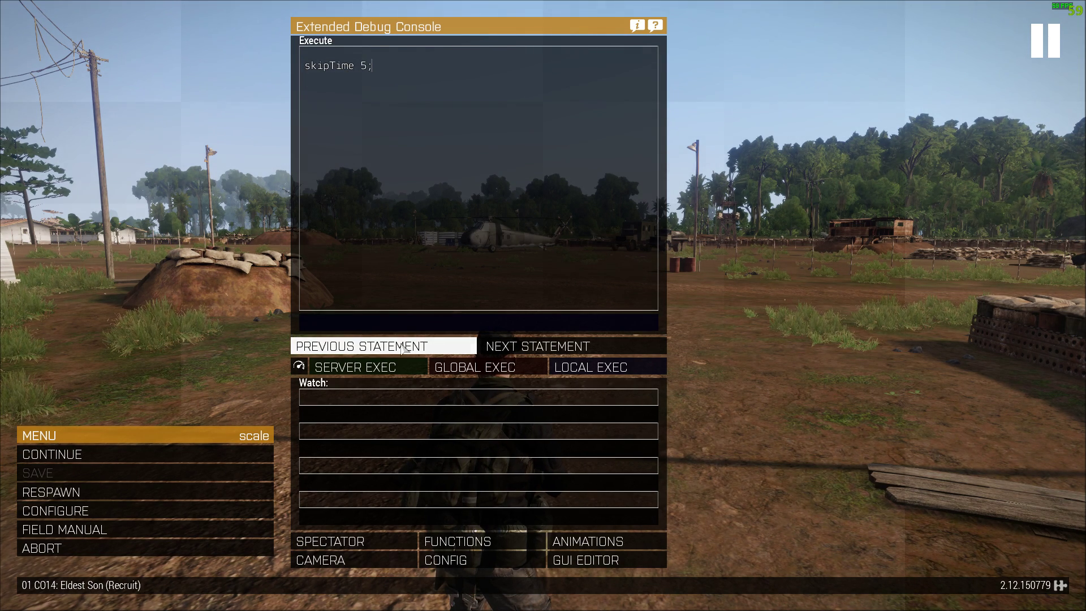
left_click(402, 347)
left_click(402, 346)
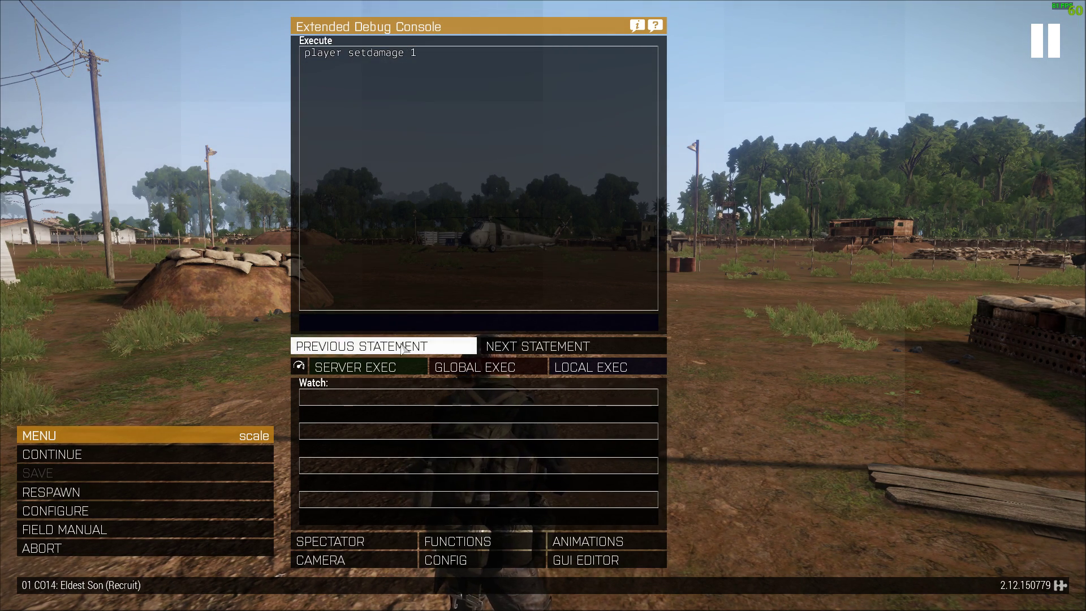
left_click(403, 347)
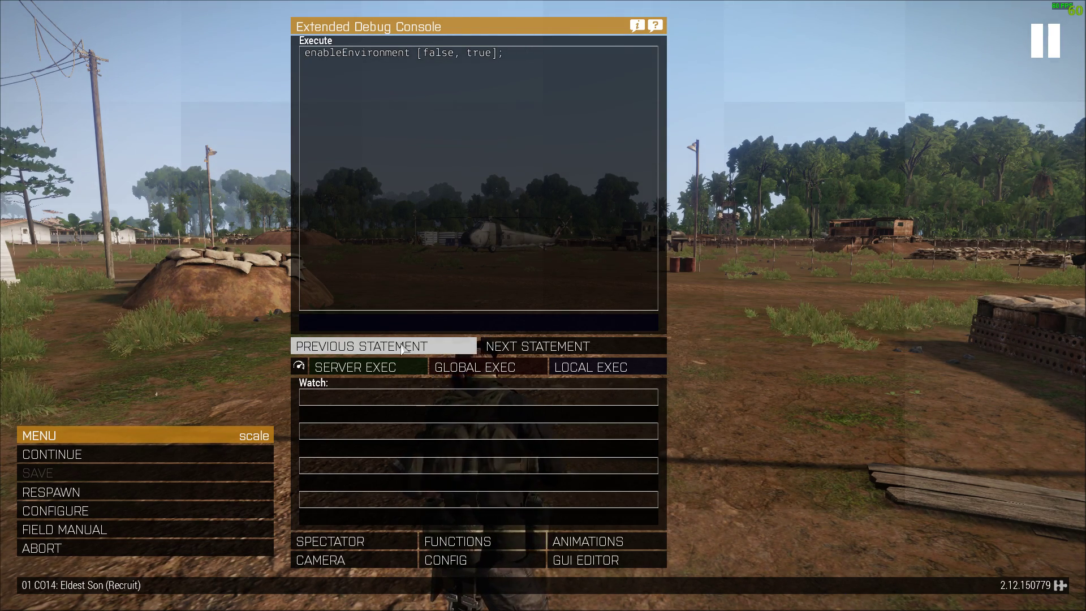
key("Escape")
key("w")
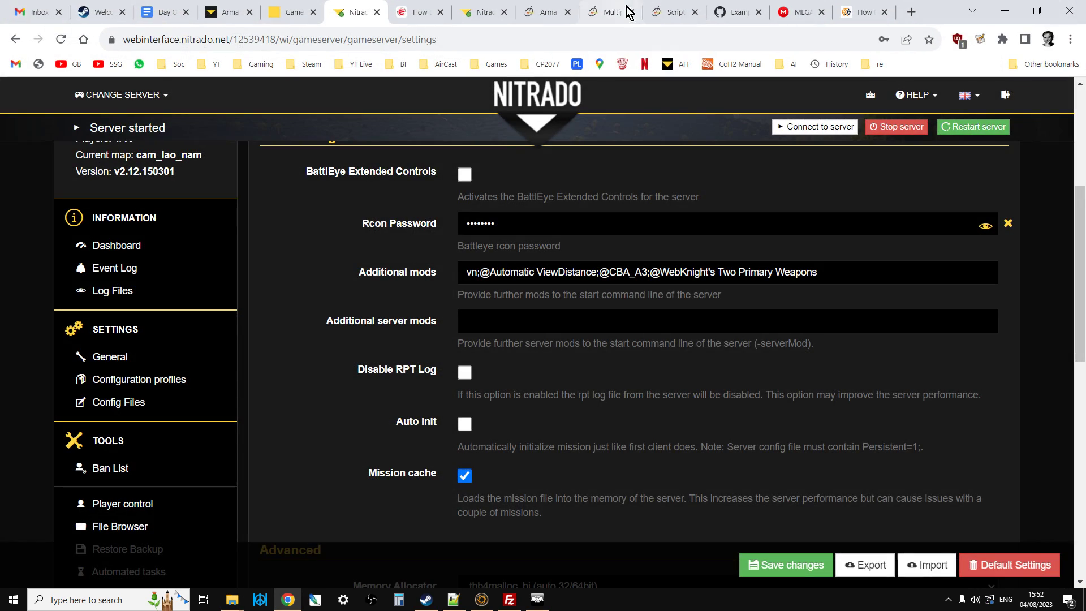
From the Scripting Commands by Functionality page, open the Environment command group in a new tab
left_click(607, 14)
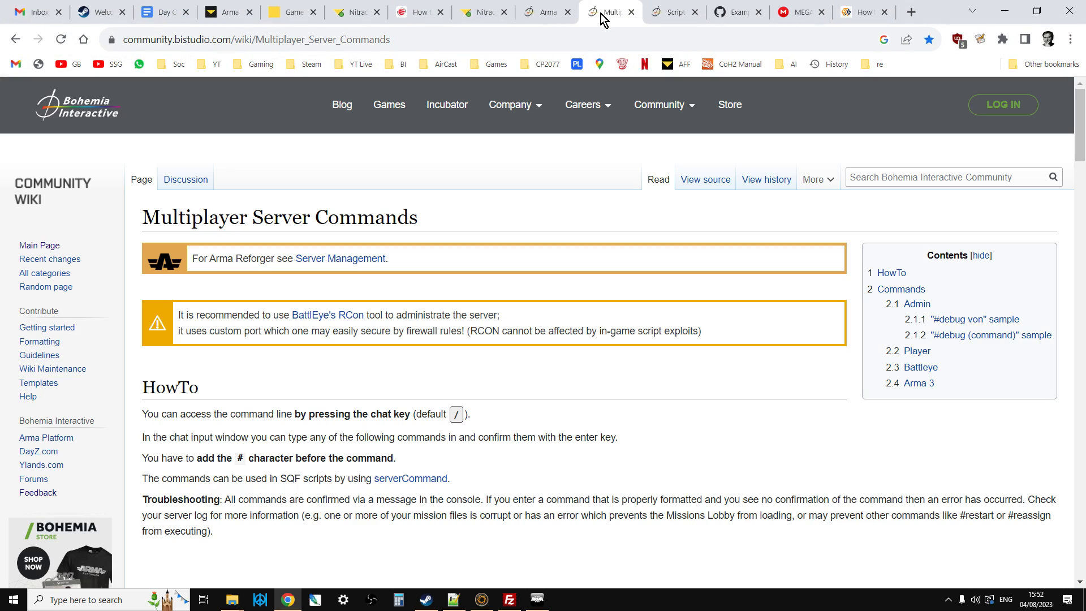
left_click(670, 14)
scroll(436, 294, "down", 6)
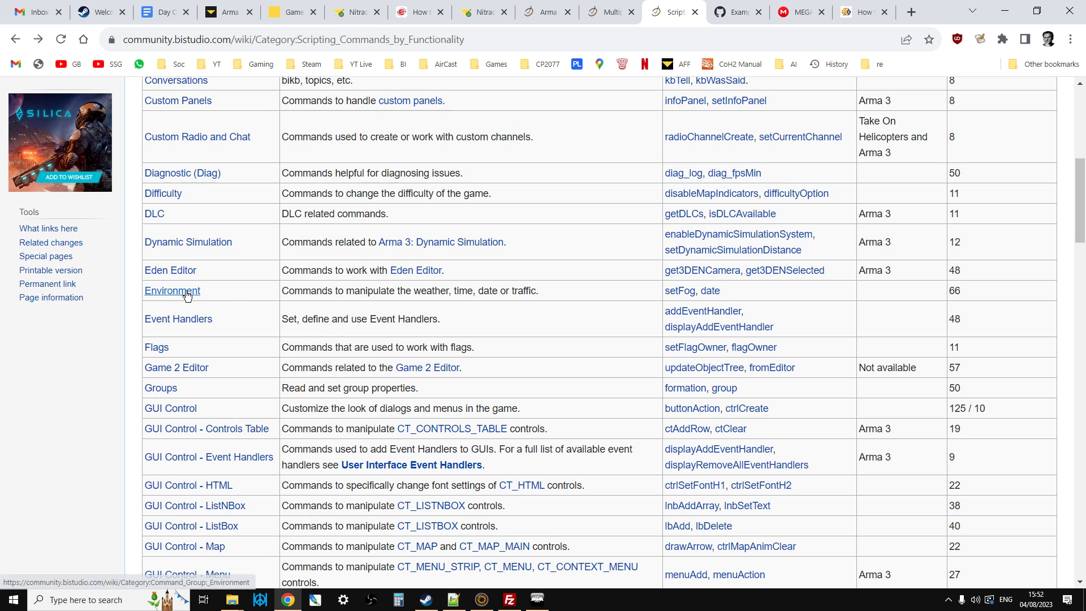
right_click(185, 291)
left_click(222, 299)
Review the Command Group: Environment page, then bring the Arma 3 game back to the front
left_click(682, 22)
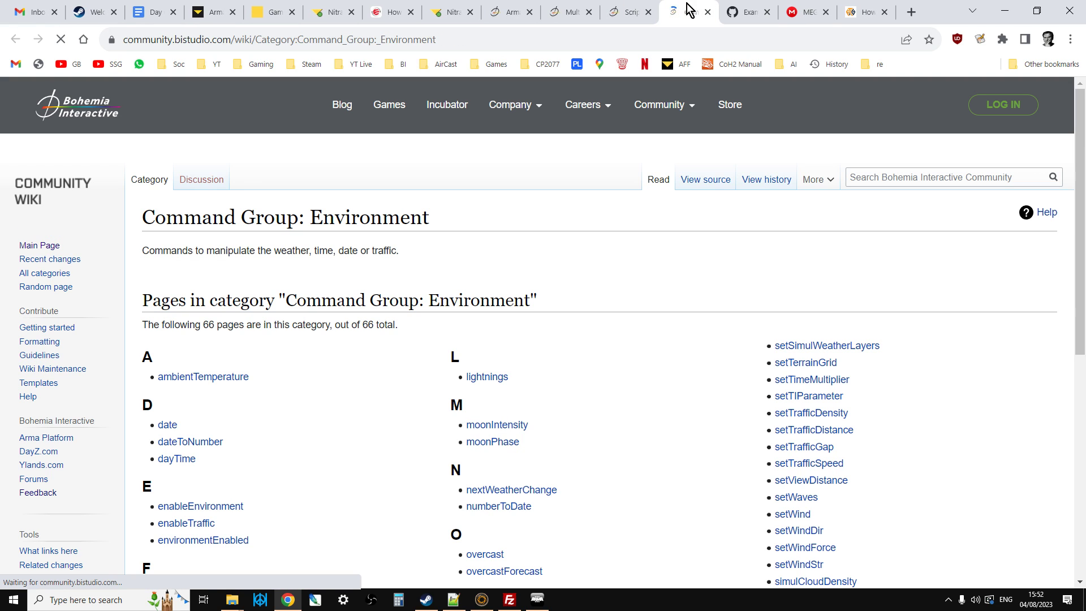
scroll(572, 293, "down", 2)
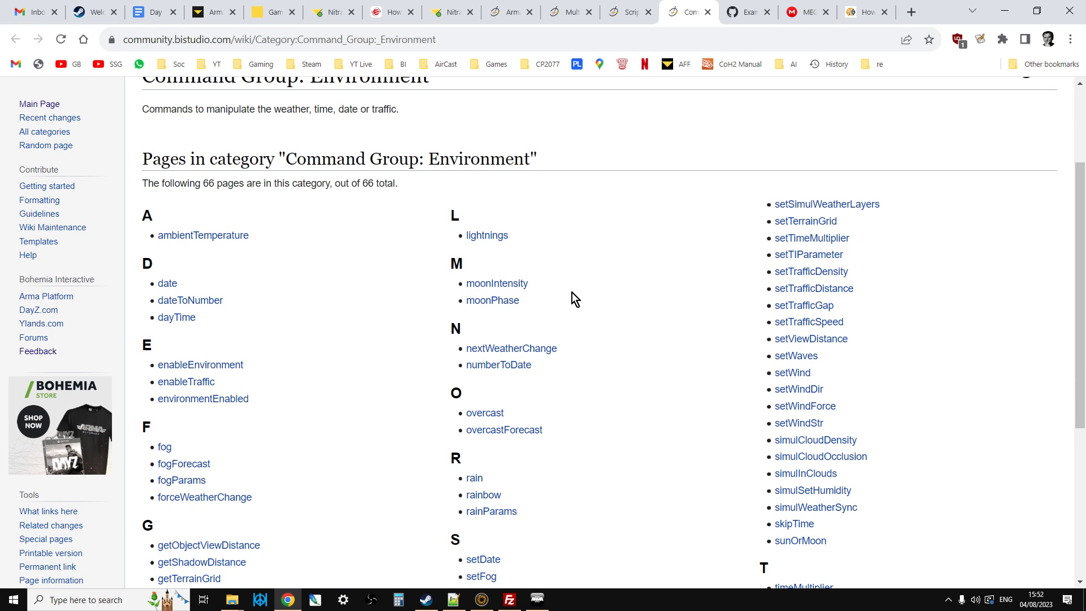
left_click(632, 20)
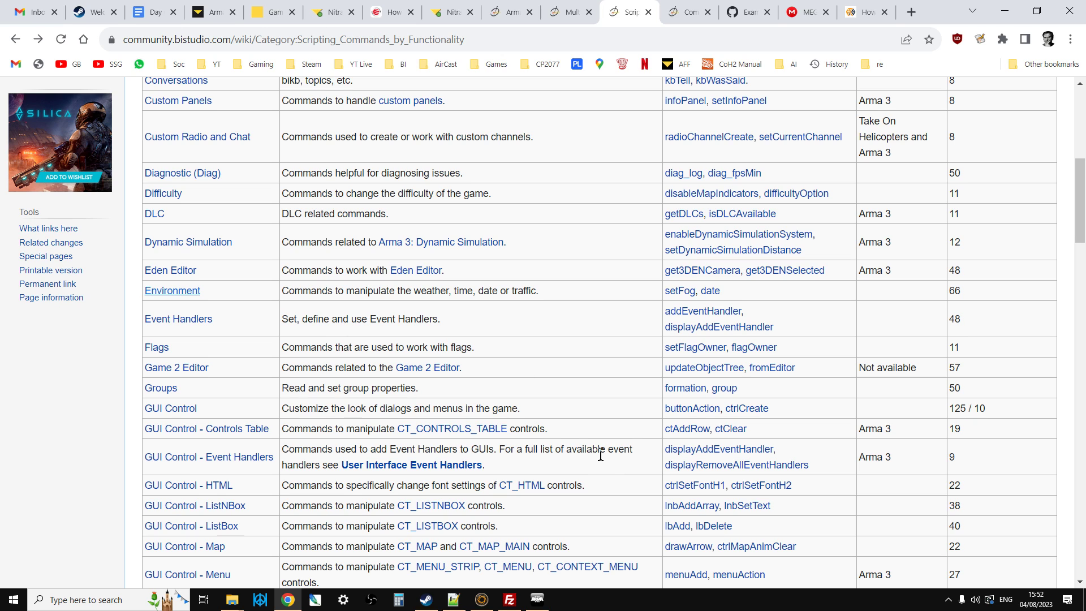
scroll(539, 499, "down", 4)
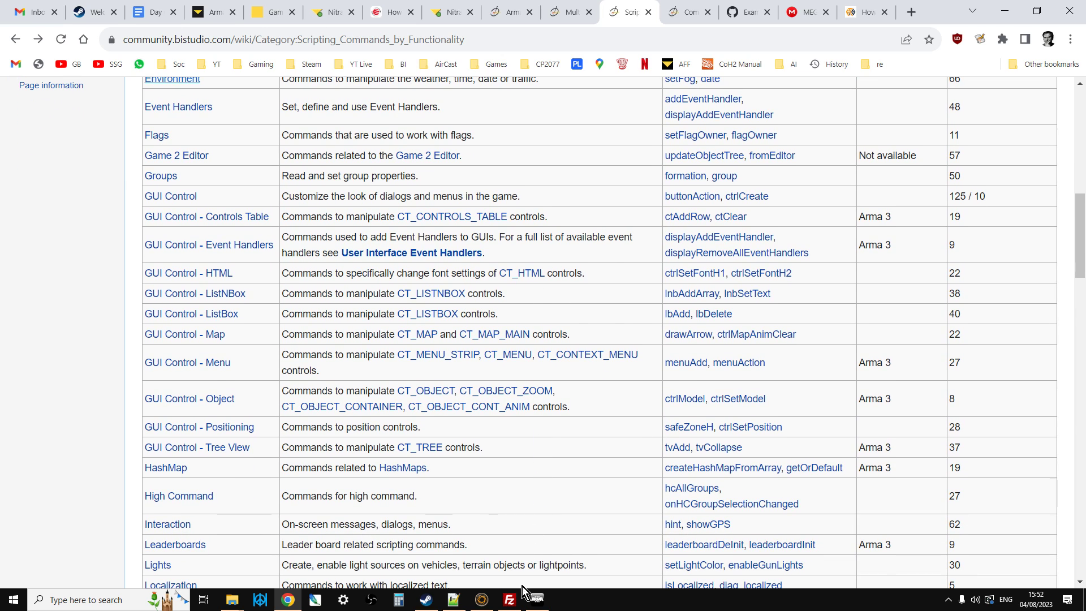
left_click(535, 599)
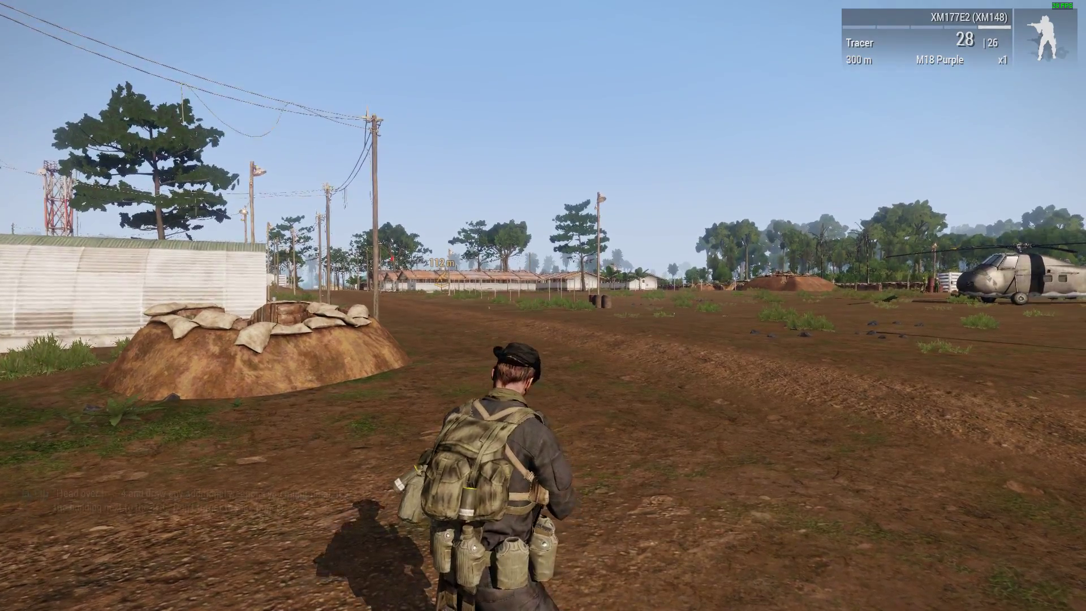
Spawn the RT Raleigh (9 AI) team through the action menu's Change group option
key("w")
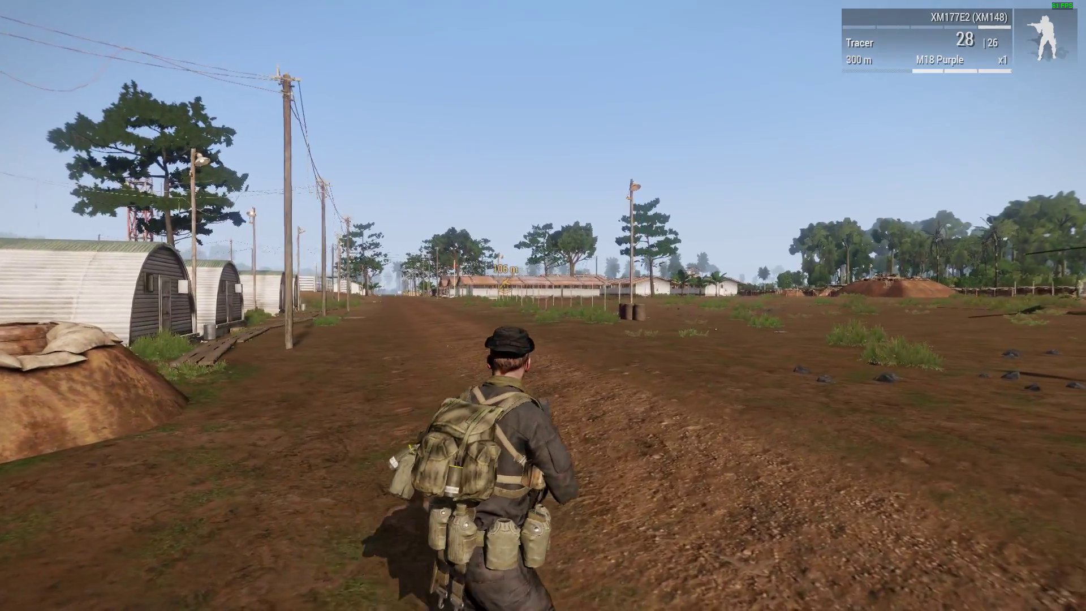
scroll(543, 306, "down", 1)
key("space")
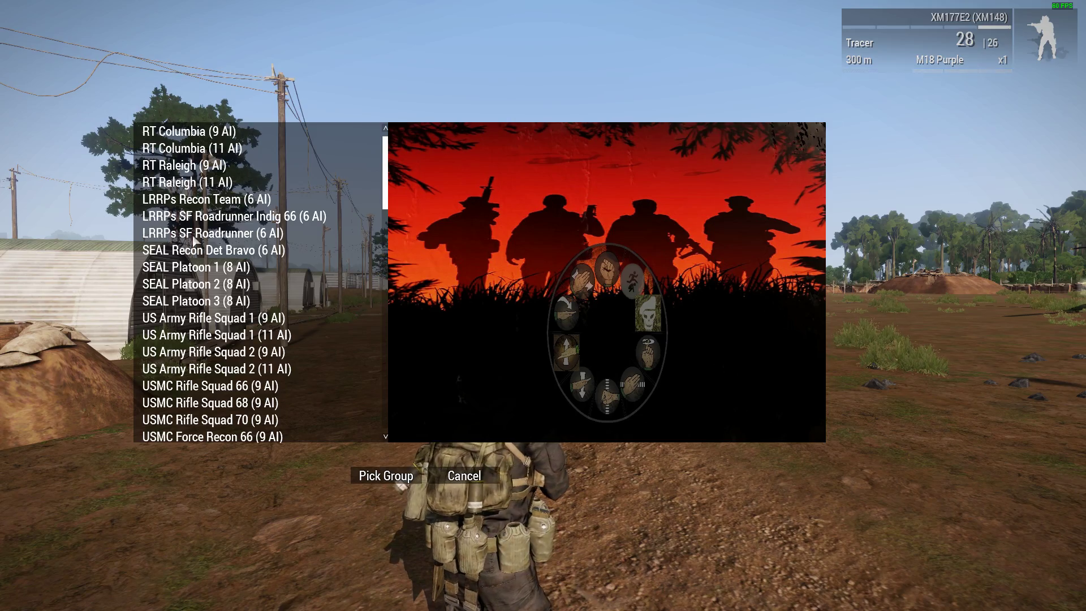
left_click(184, 165)
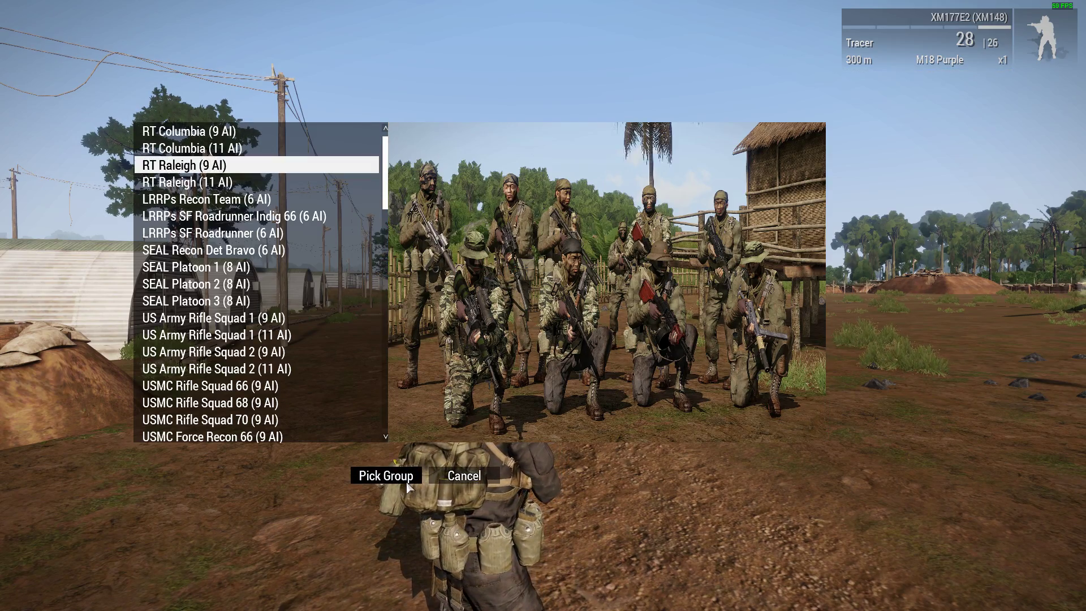
left_click(386, 476)
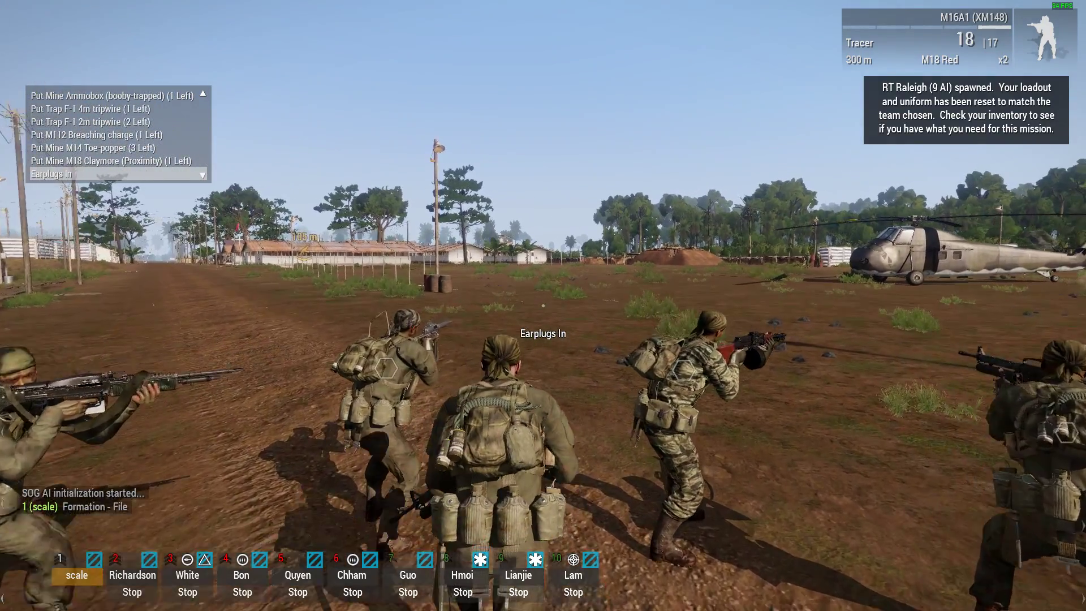
Select the whole squad, order it to regroup, and follow it across the field
key("super")
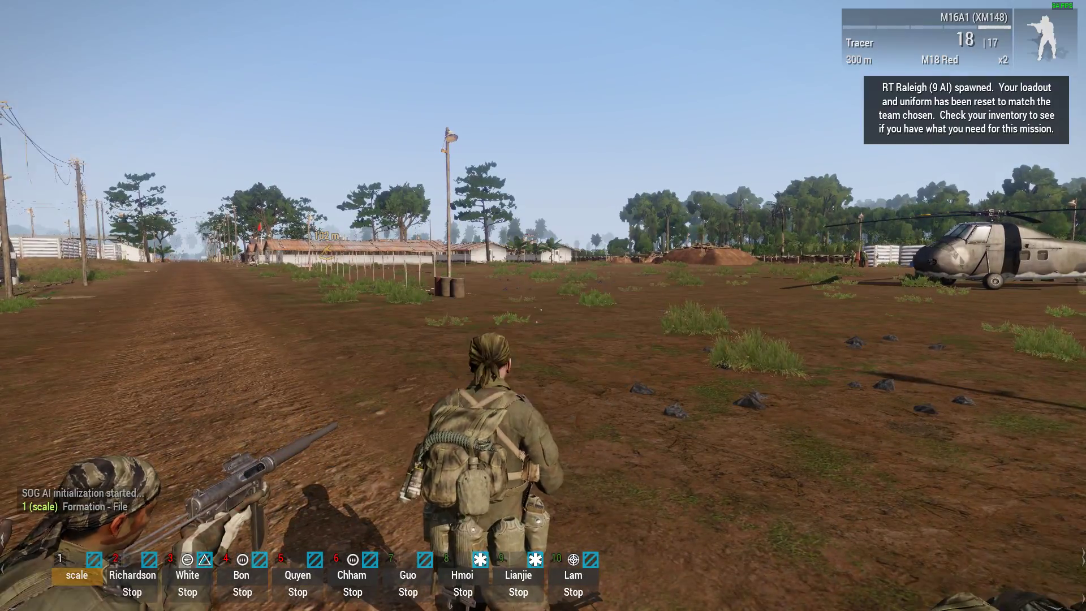
key("w")
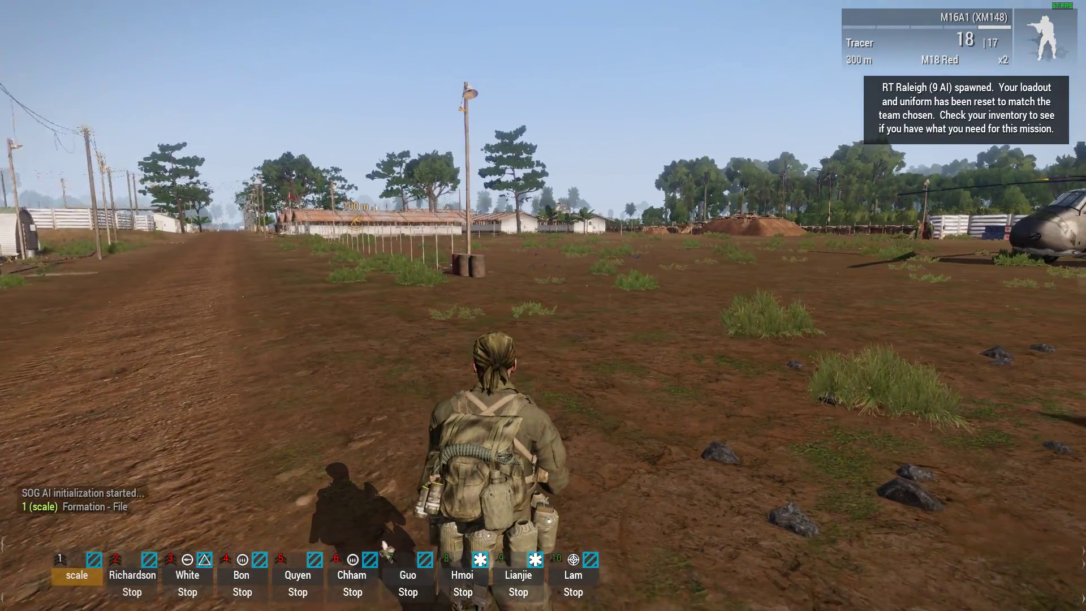
key("grave")
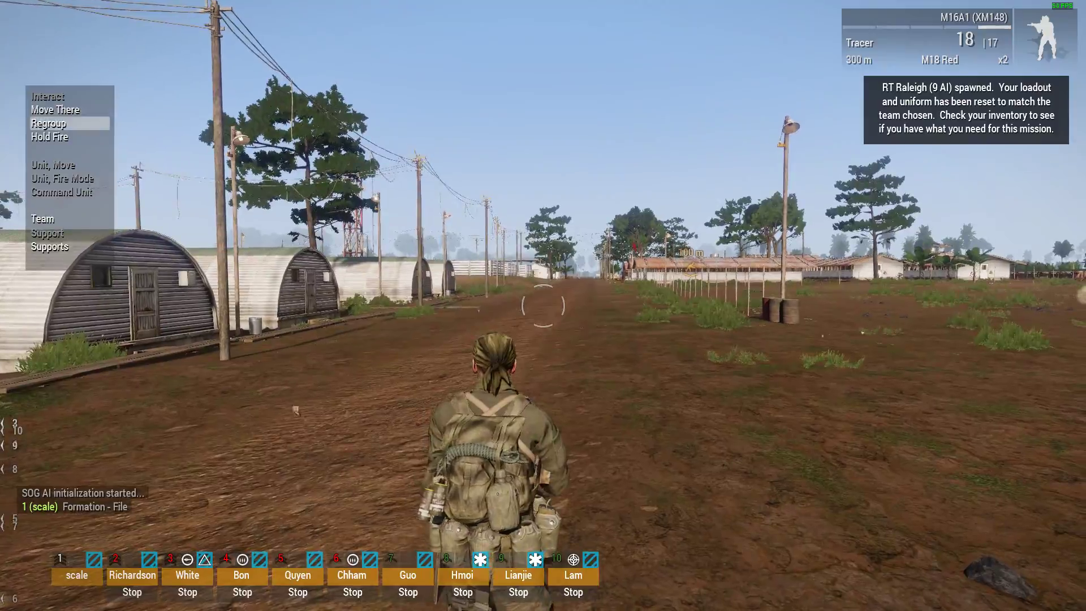
key("space")
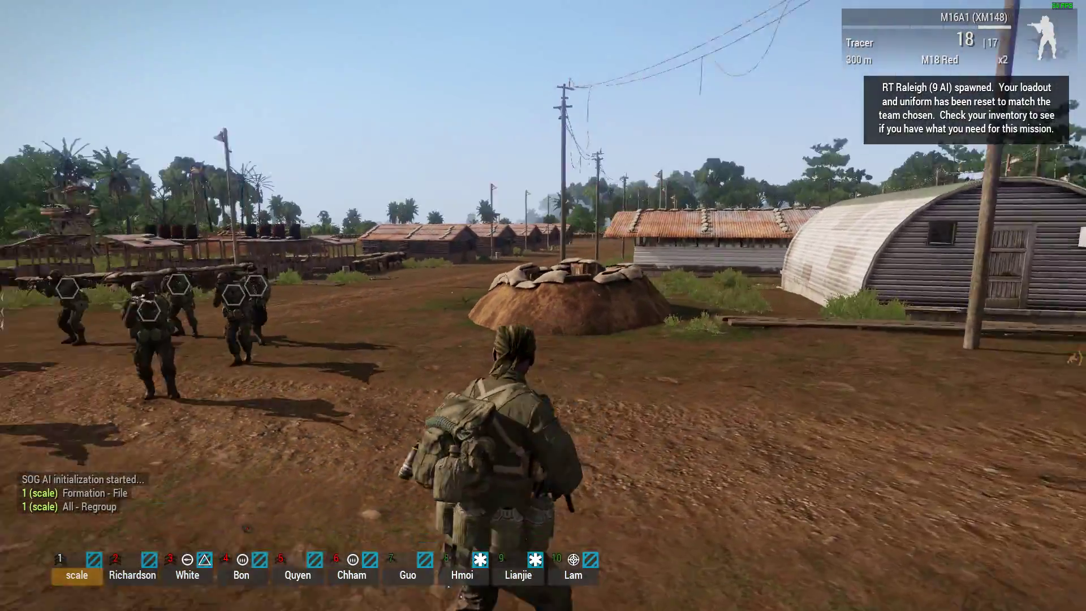
key("w")
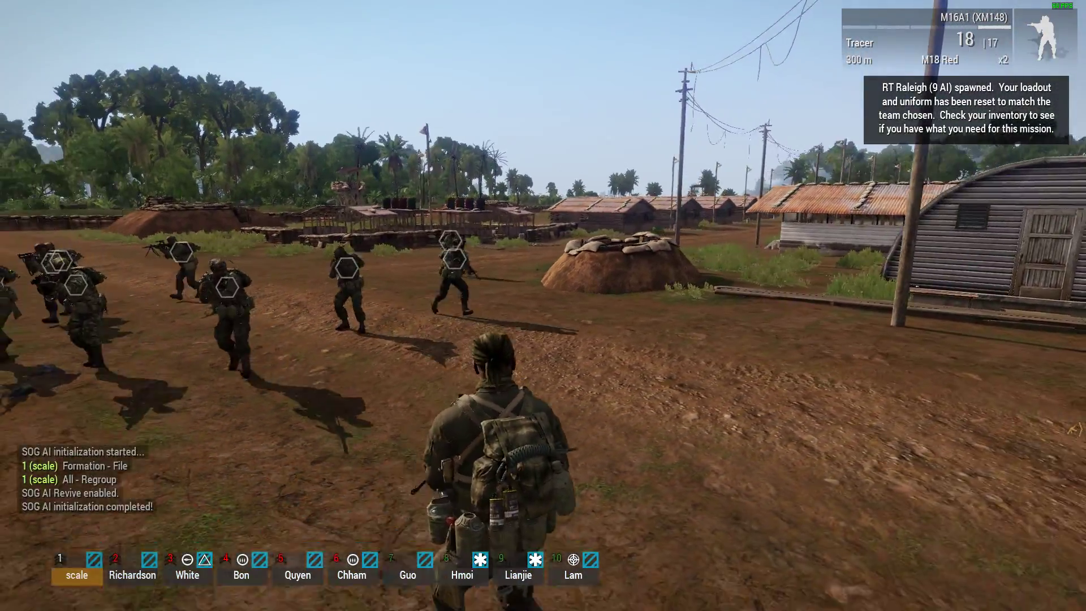
key("w")
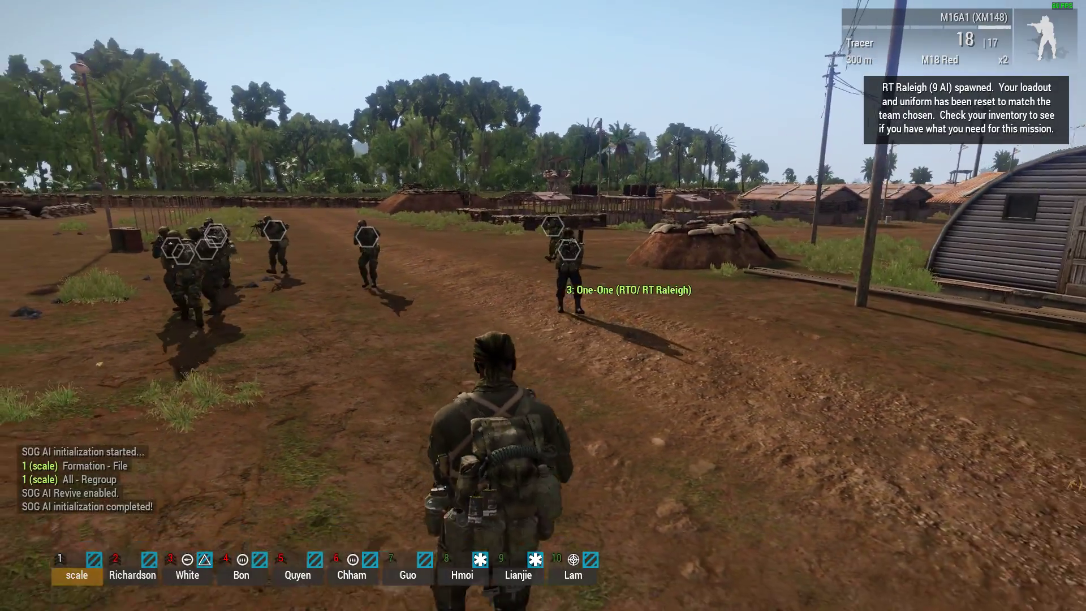
key("w")
key("w")
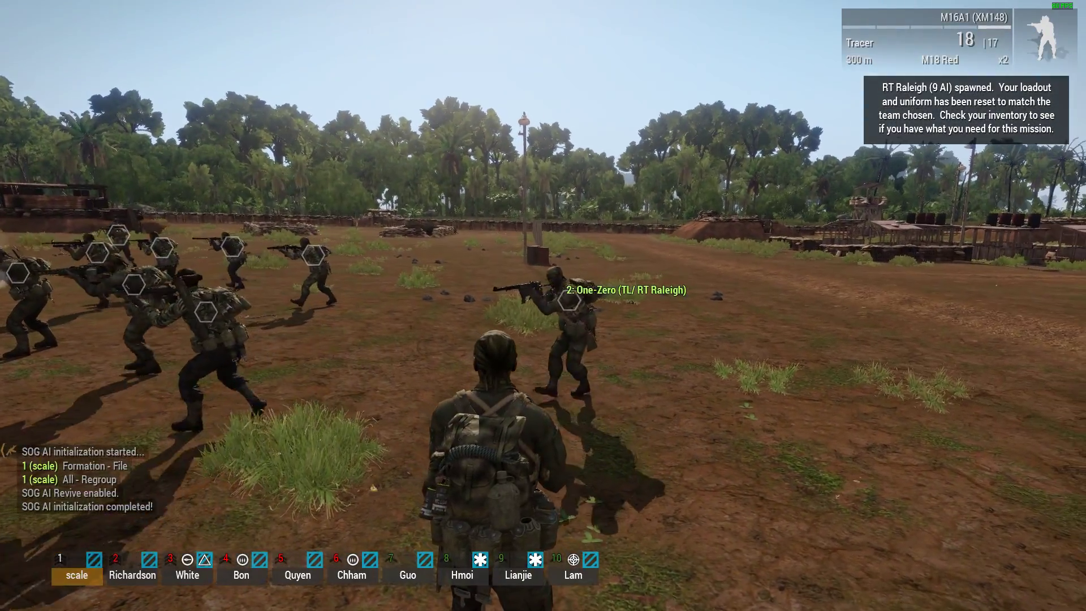
key("w")
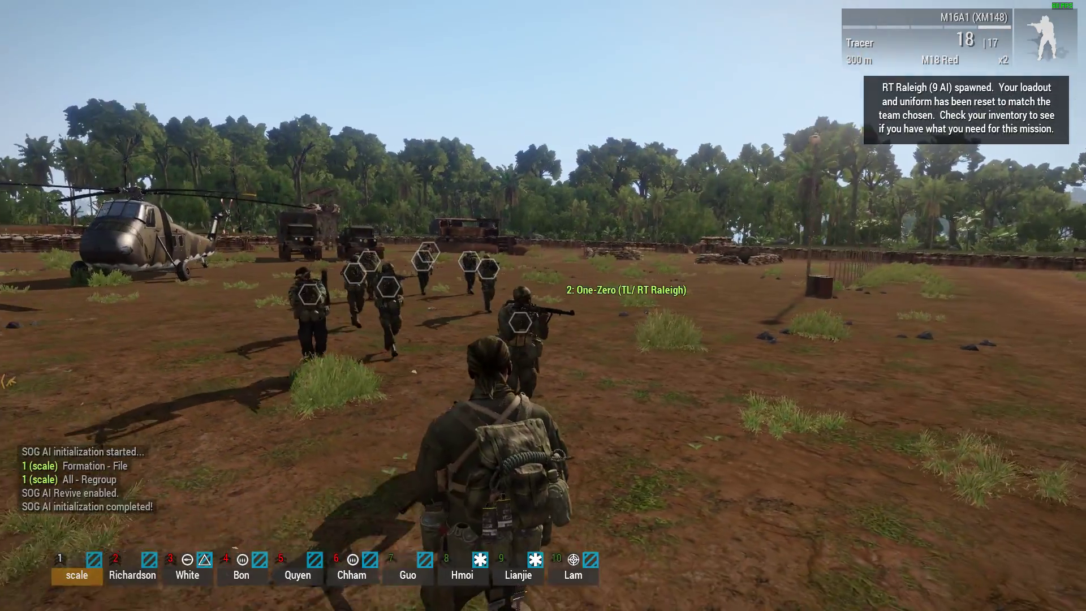
key("w")
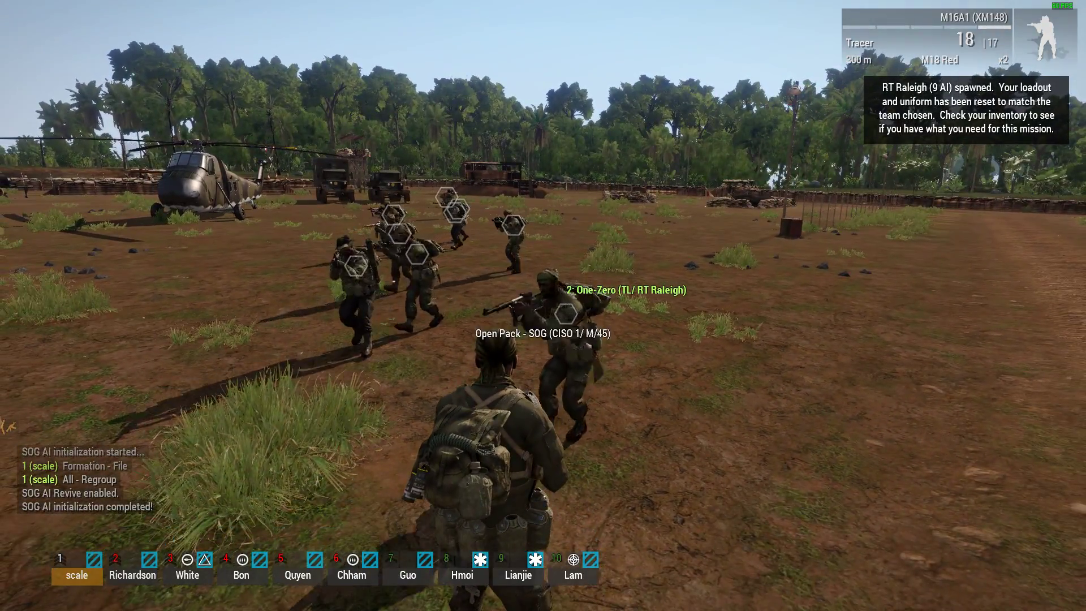
scroll(543, 306, "down", 5)
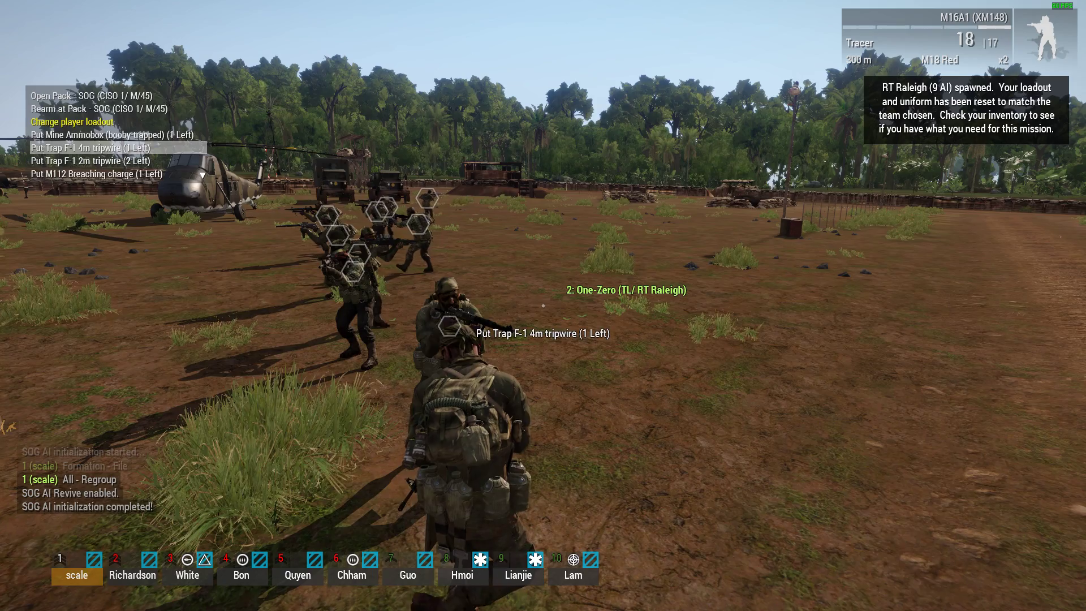
scroll(543, 305, "down", 5)
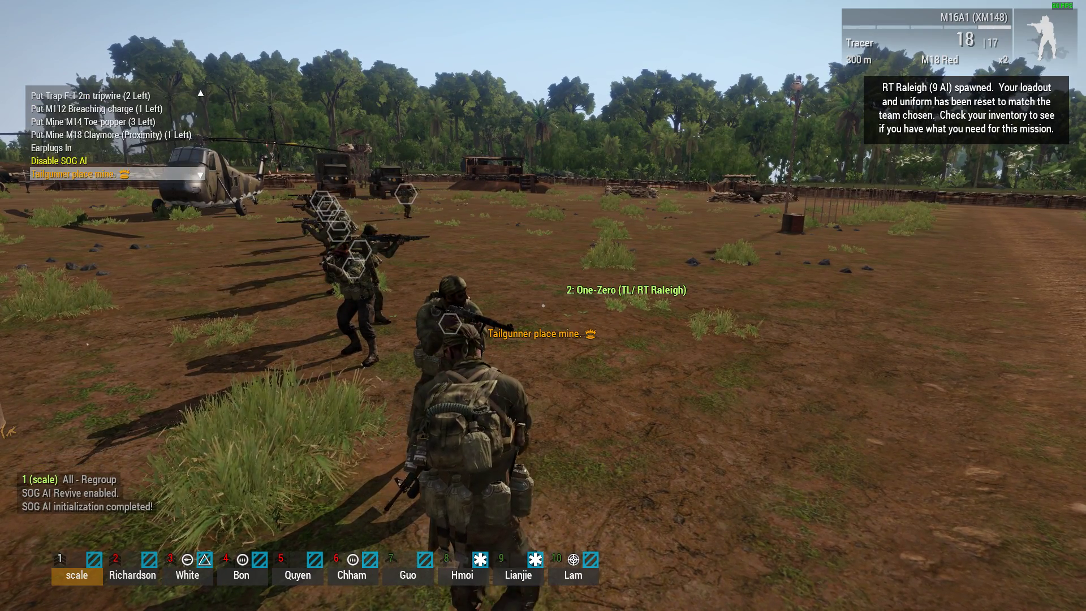
scroll(543, 306, "up", 1)
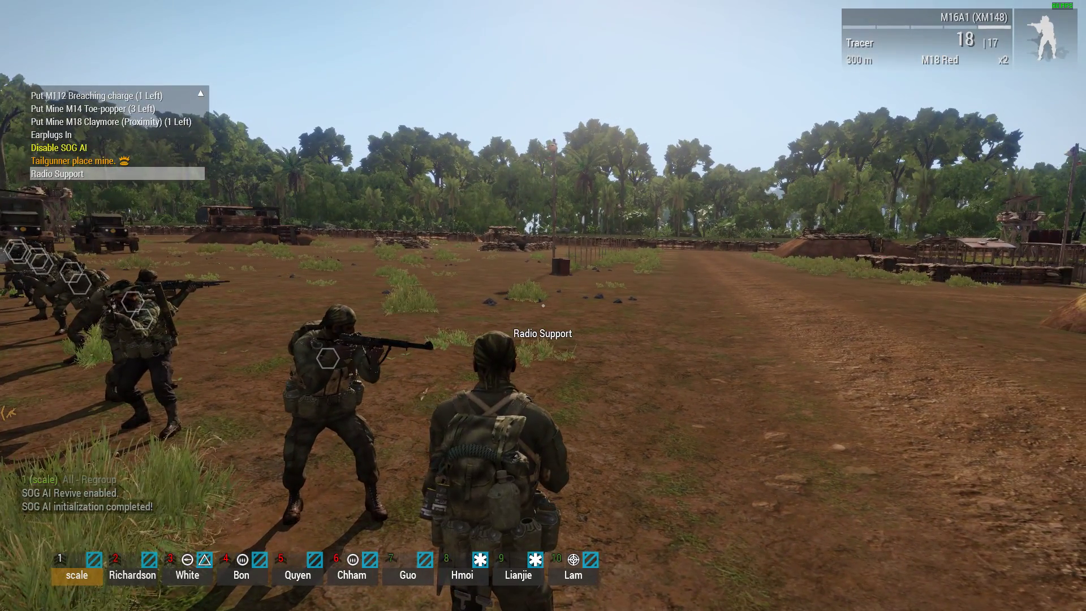
key("Escape")
key("Escape")
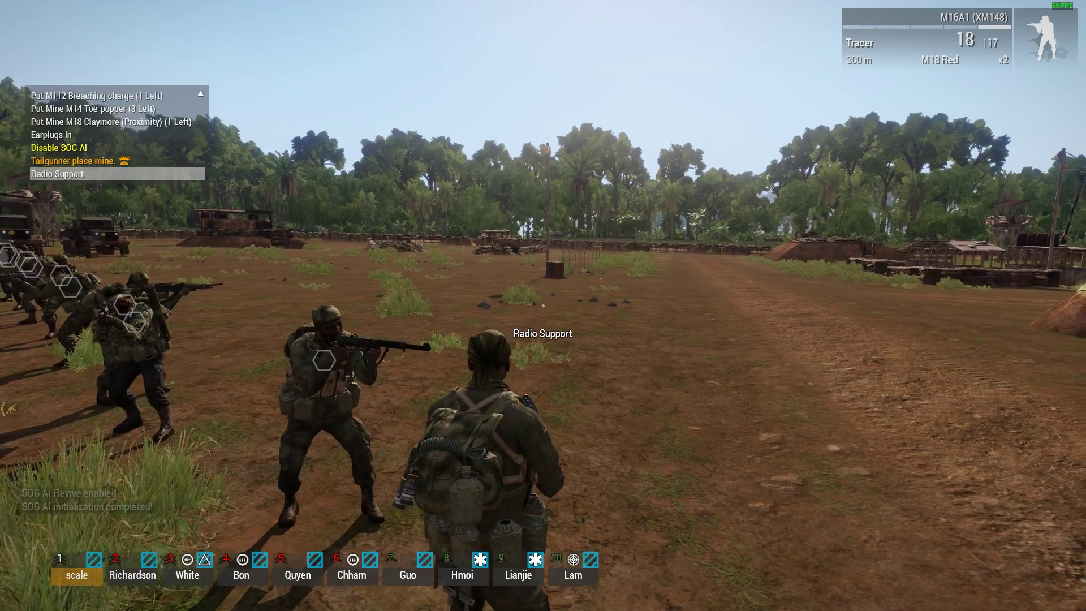